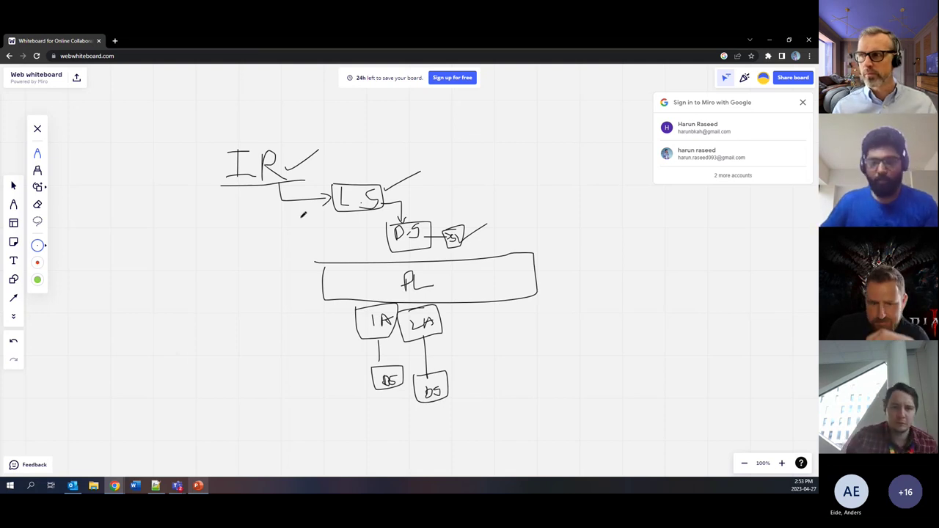
Step: Switch to the Azure portal, view the list of subscriptions, and return to the portal home page
{"action": "left_click", "coordinate": [115, 485]}
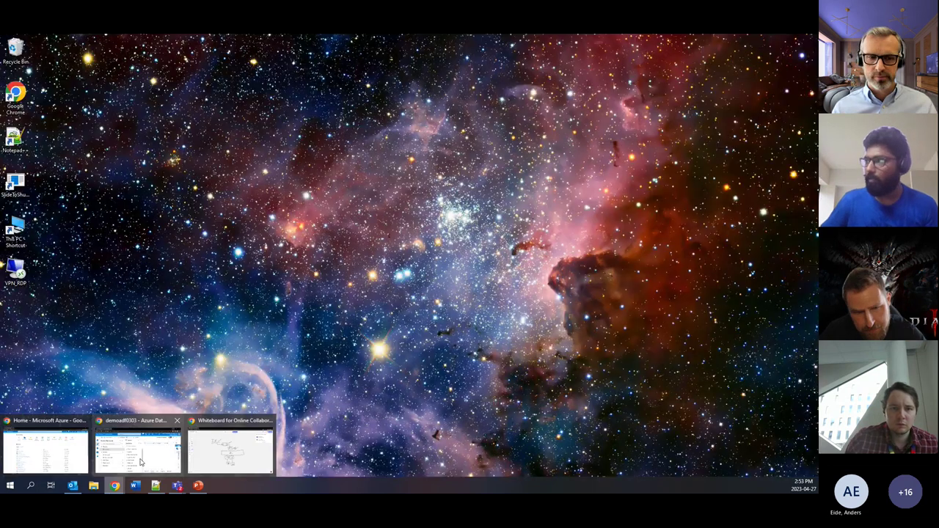
{"action": "left_click", "coordinate": [45, 447]}
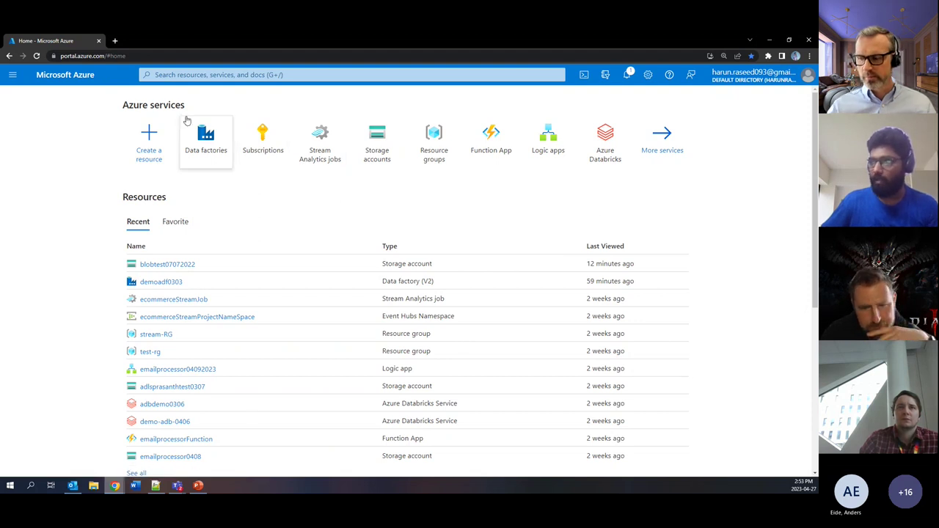
{"action": "left_click", "coordinate": [264, 150]}
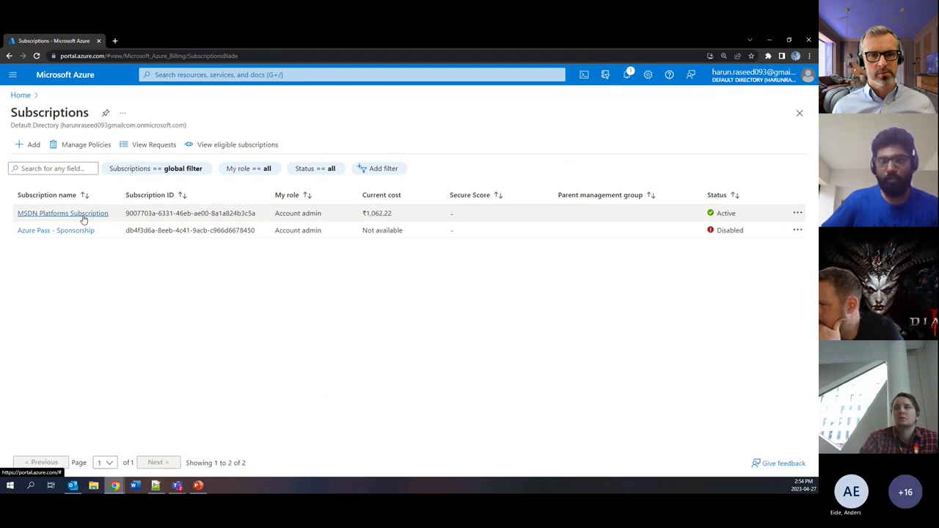
{"action": "left_click", "coordinate": [22, 95]}
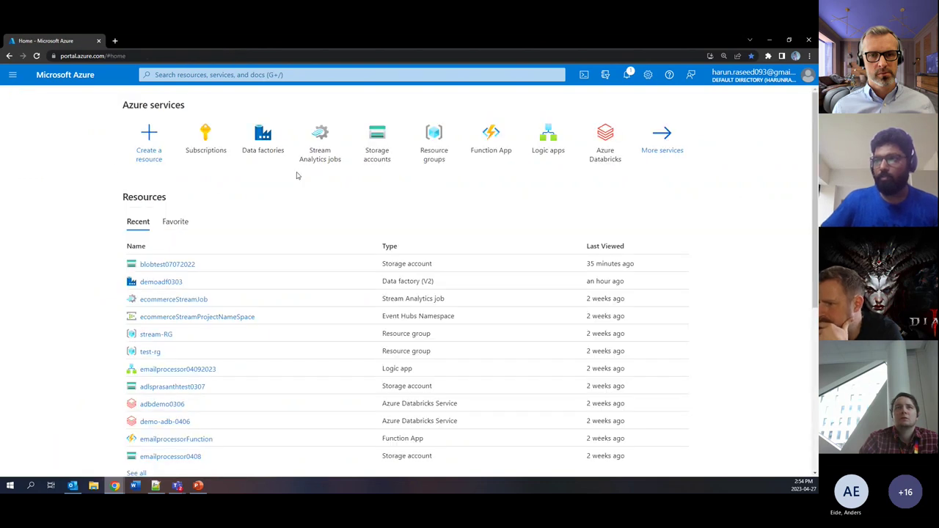
Step: Browse the Security and Analytics resource categories and start creating a Data Factory from the Analytics services
{"action": "left_click", "coordinate": [150, 152]}
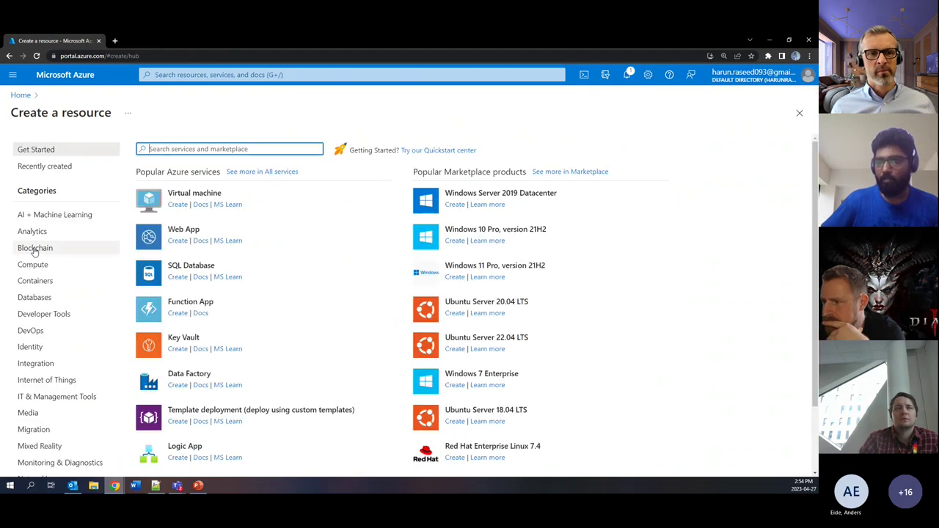
{"action": "scroll", "coordinate": [63, 456], "scroll_direction": "down", "scroll_amount": 2}
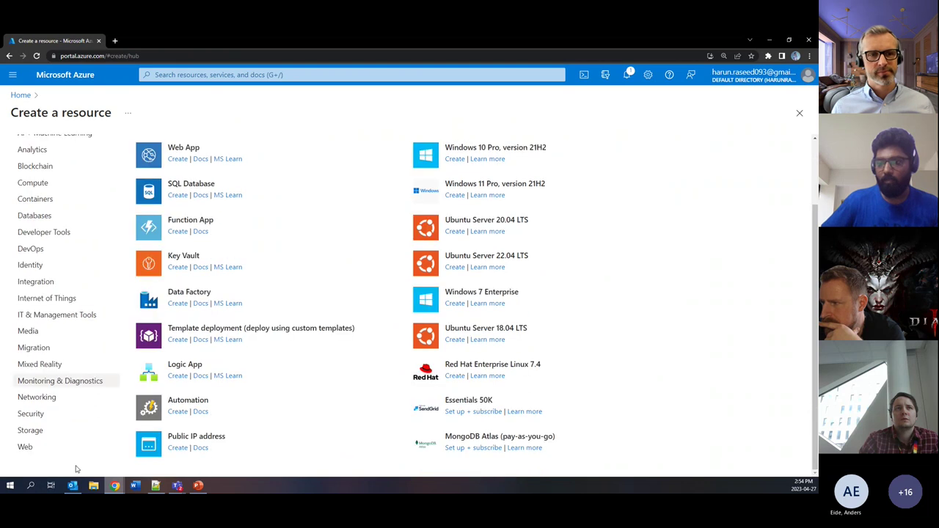
{"action": "left_click", "coordinate": [58, 419]}
{"action": "scroll", "coordinate": [234, 182], "scroll_direction": "up", "scroll_amount": 1}
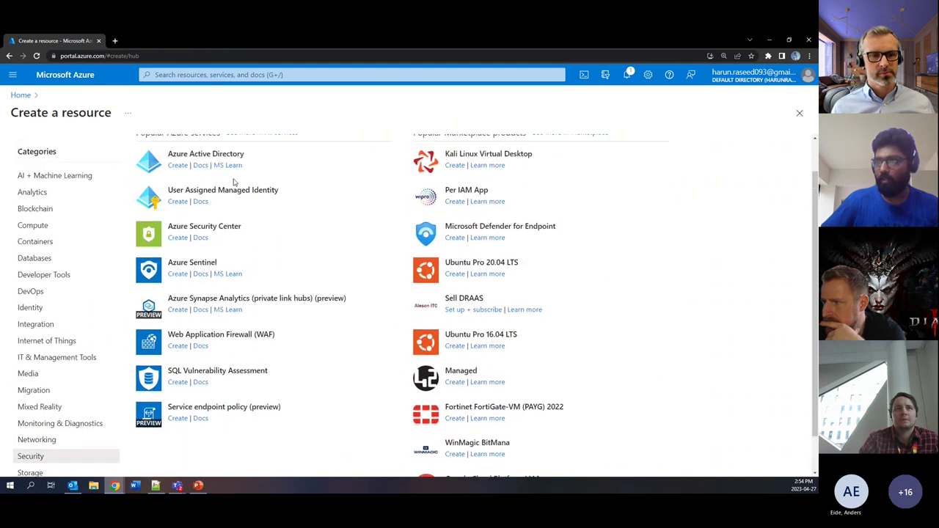
{"action": "scroll", "coordinate": [266, 353], "scroll_direction": "up", "scroll_amount": 1}
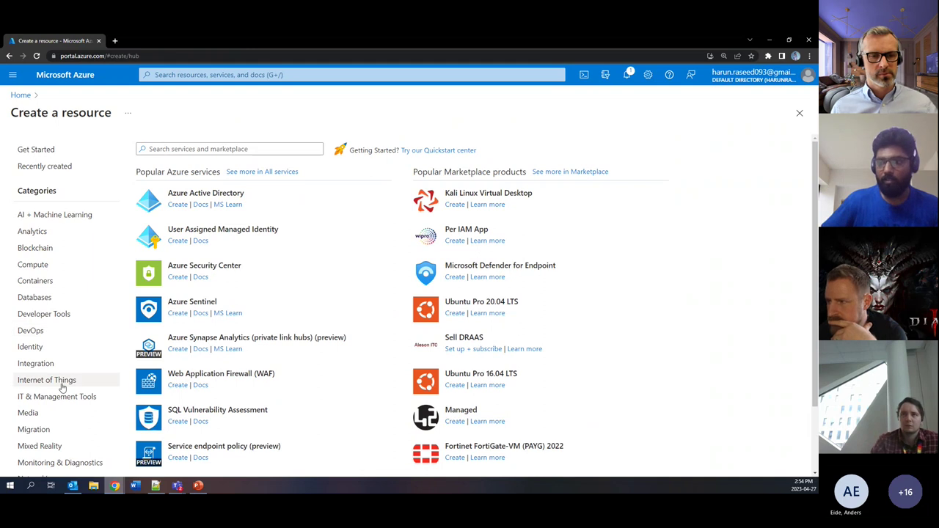
{"action": "left_click", "coordinate": [51, 235]}
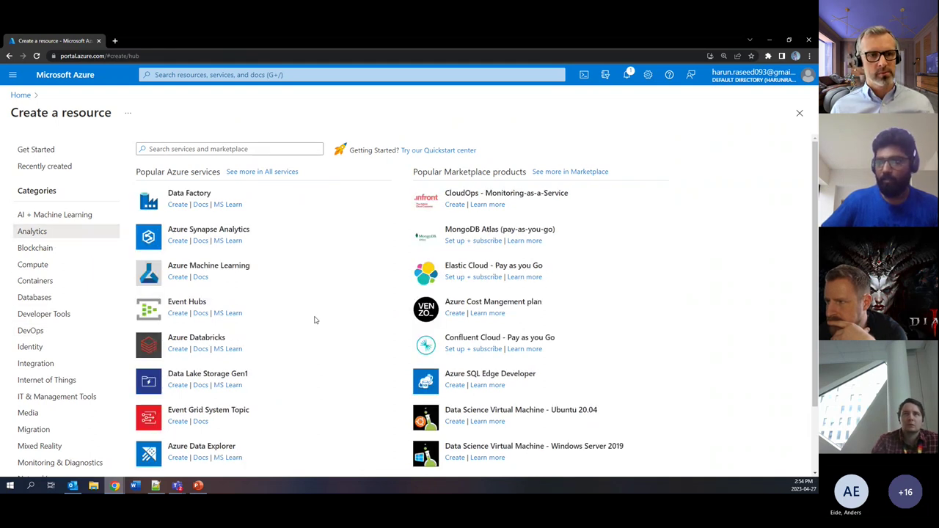
{"action": "left_click", "coordinate": [188, 198]}
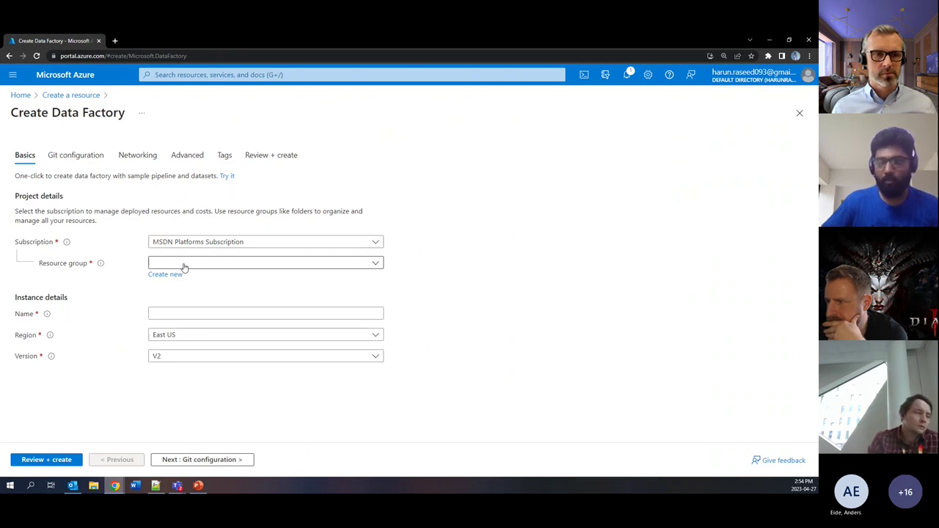
Step: Create a new resource group named Azure_norwayRG for the data factory under the MSDN Platforms Subscription
{"action": "left_click", "coordinate": [238, 266]}
{"action": "left_click", "coordinate": [455, 244]}
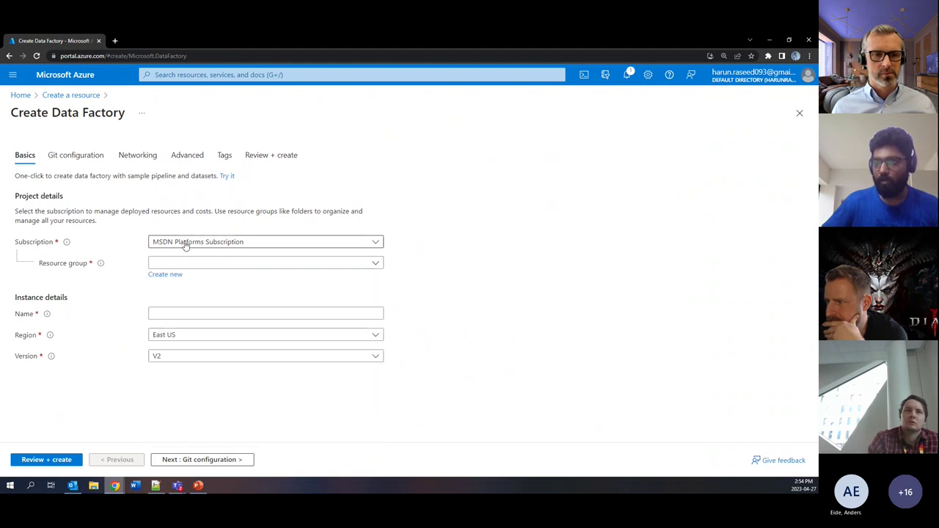
{"action": "left_click", "coordinate": [164, 276]}
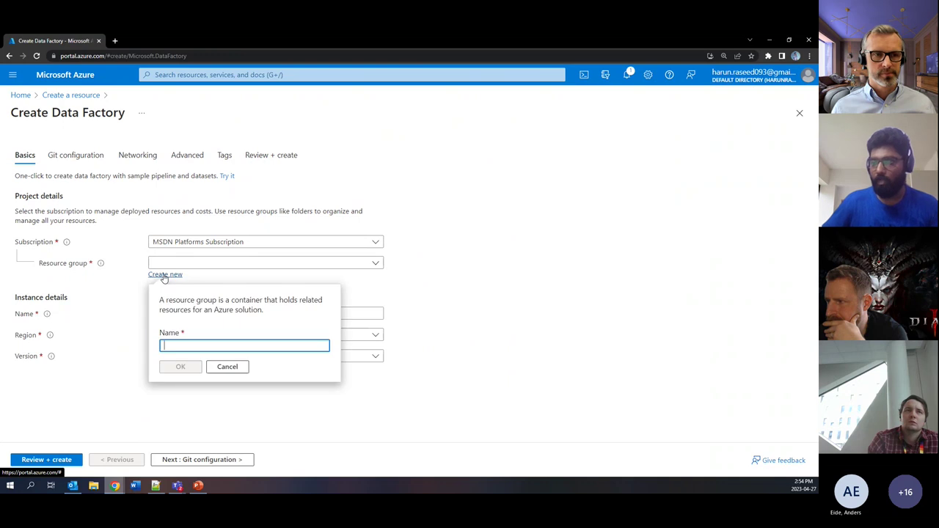
{"action": "type", "text": "A"}
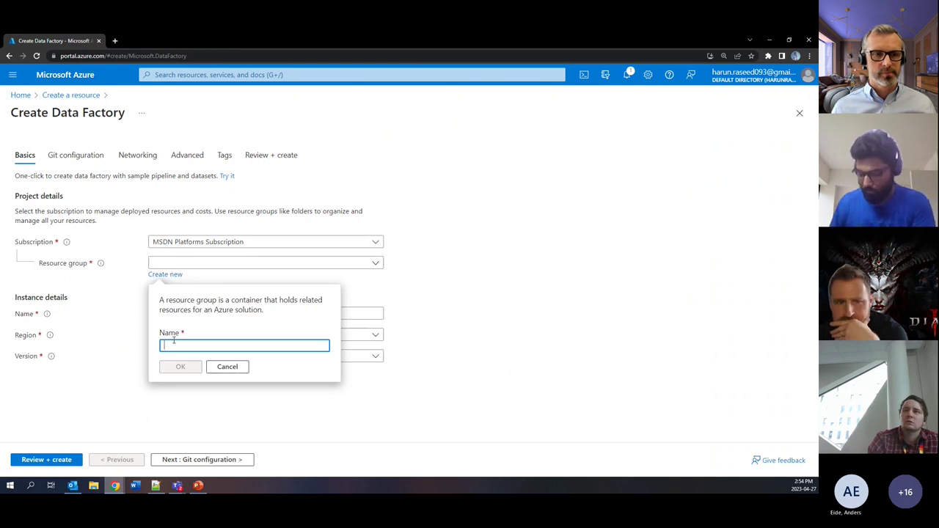
{"action": "type", "text": "z"}
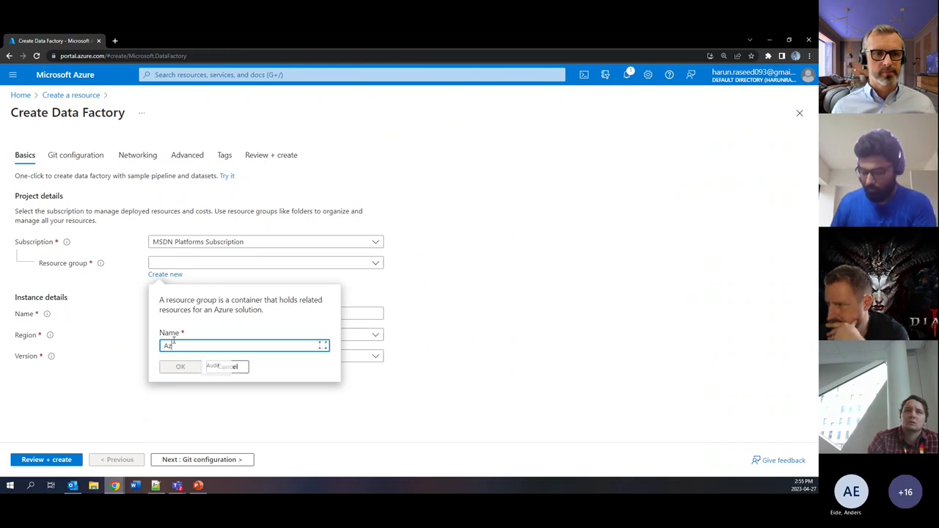
{"action": "type", "text": "ure_norway"}
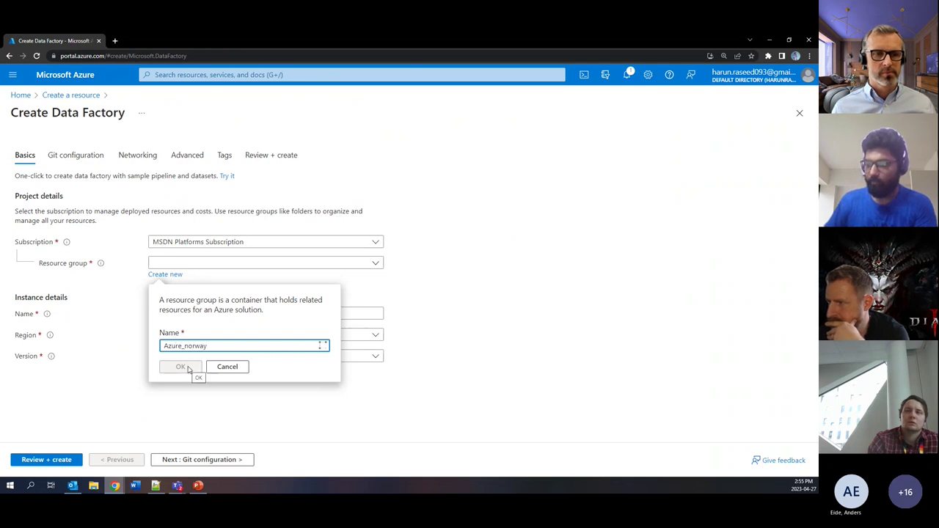
{"action": "key", "text": "BackSpace"}
{"action": "type", "text": "RG"}
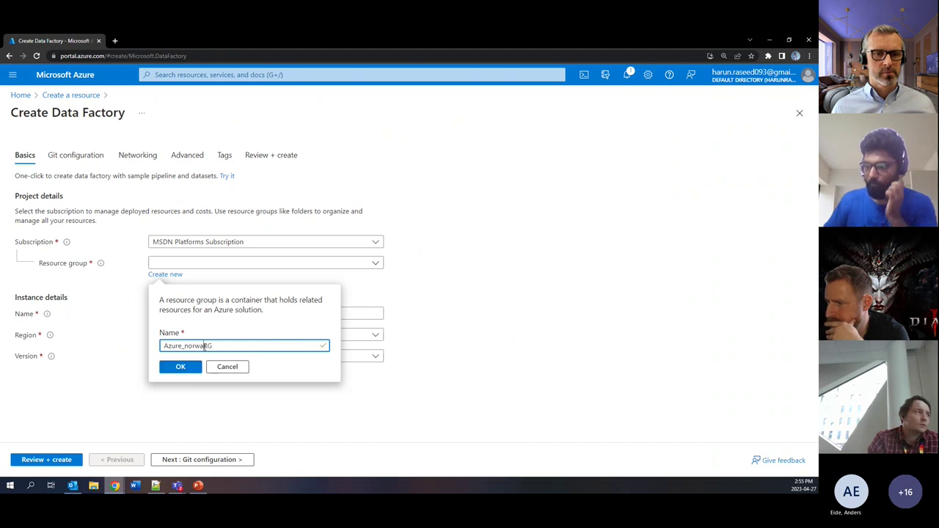
{"action": "left_click", "coordinate": [182, 368]}
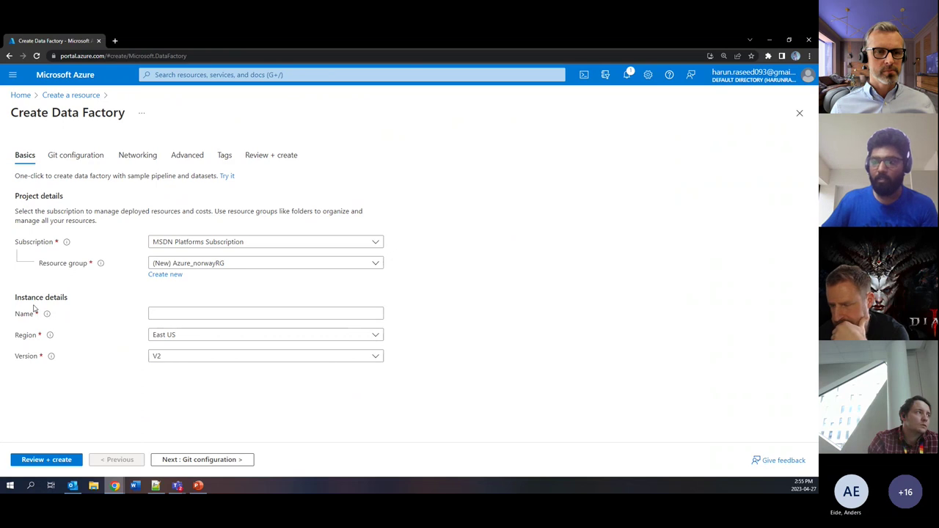
Step: Name the data factory azurenorway04272023 and keep its version as V2
{"action": "left_click_drag", "start_coordinate": [33, 309], "coordinate": [14, 293]}
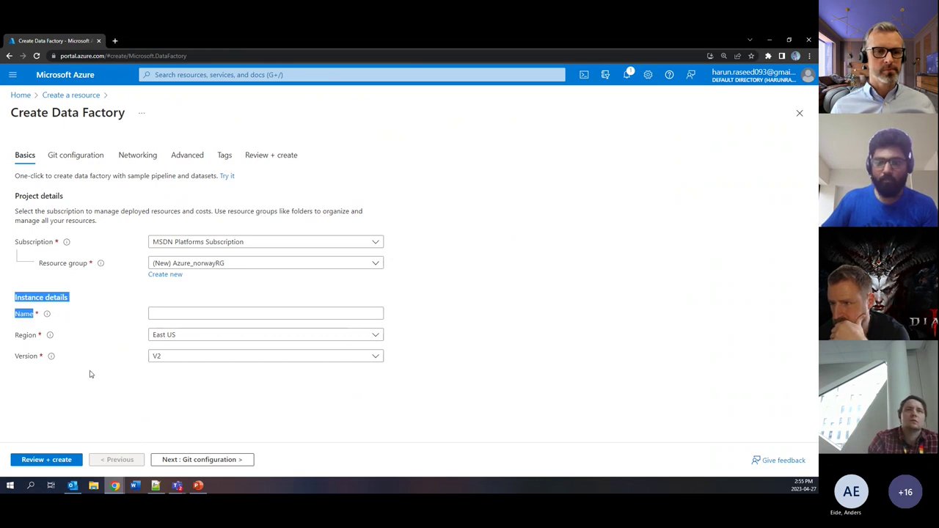
{"action": "left_click", "coordinate": [158, 311]}
{"action": "left_click", "coordinate": [167, 313]}
{"action": "left_click", "coordinate": [177, 315]}
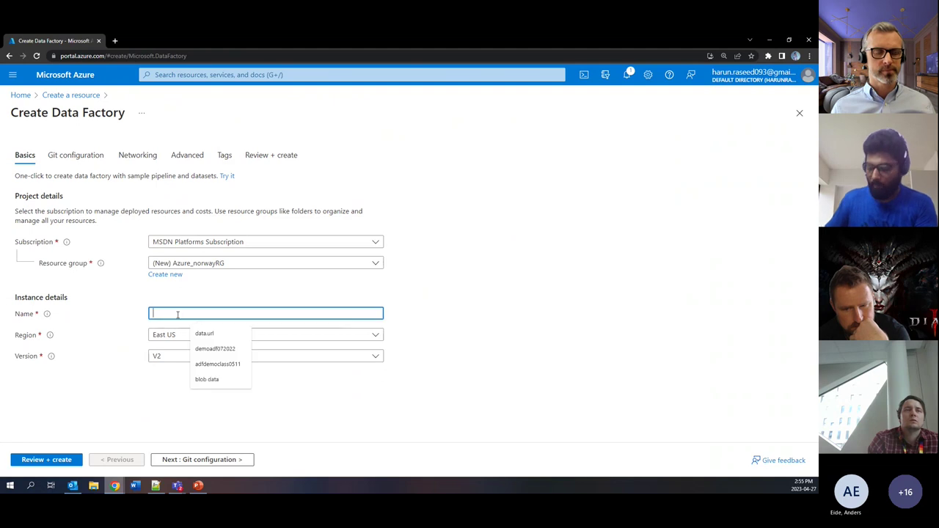
{"action": "type", "text": "azurenorwa"}
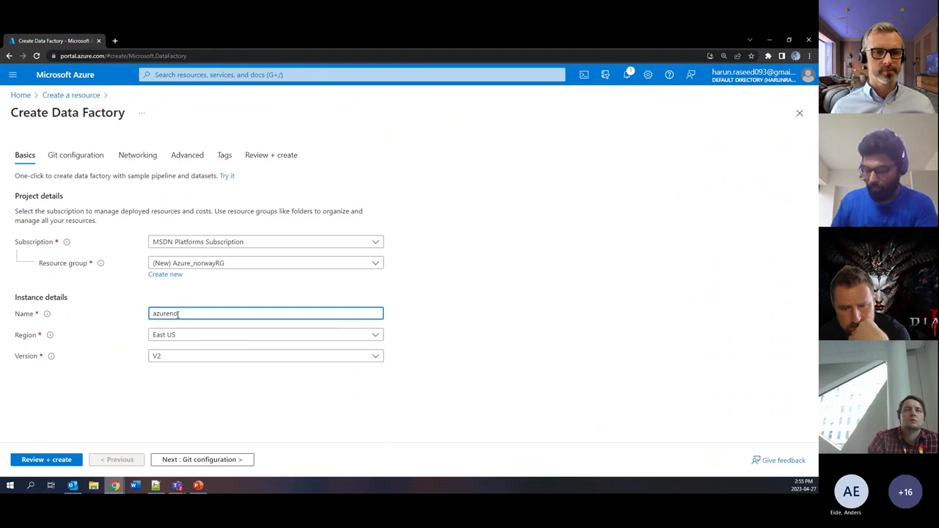
{"action": "type", "text": "y"}
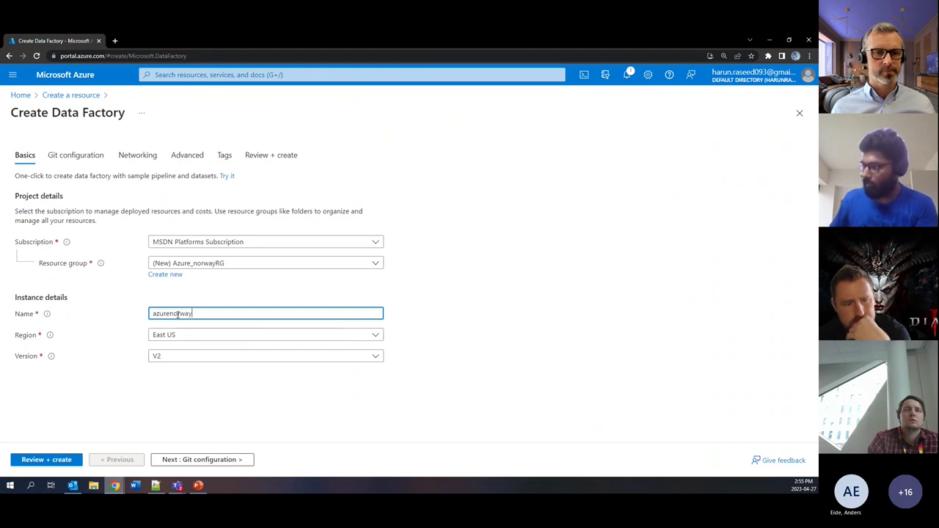
{"action": "type", "text": "04272023"}
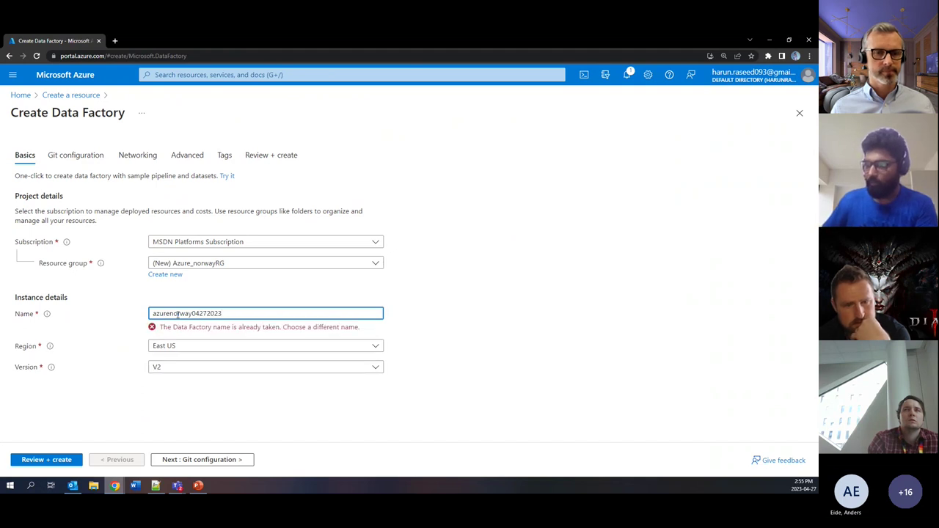
{"action": "left_click", "coordinate": [429, 297]}
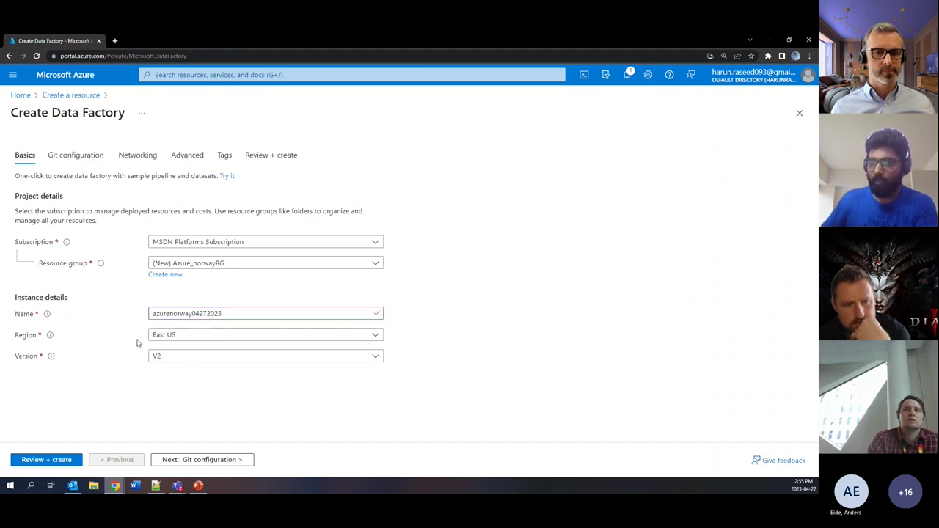
{"action": "left_click", "coordinate": [183, 358]}
{"action": "left_click", "coordinate": [179, 373]}
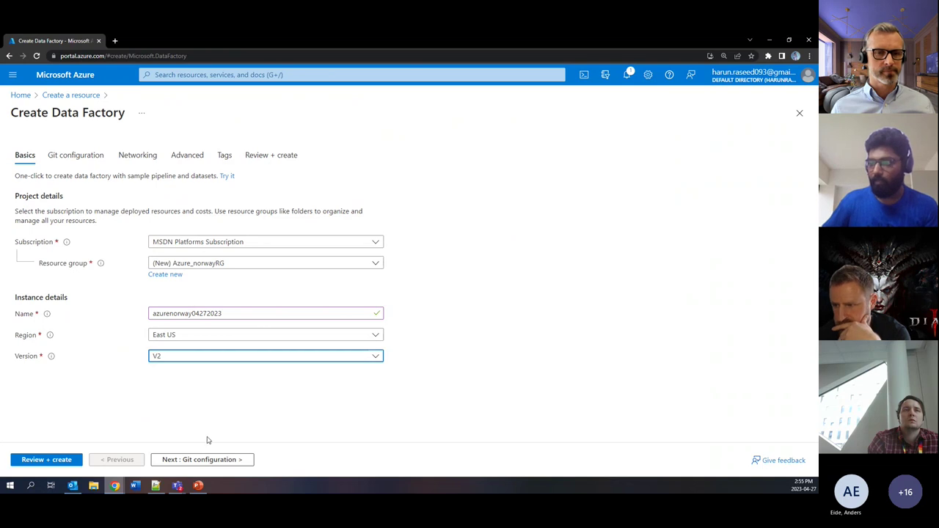
Step: Check the Git repository fields, keep the Configure Git later option enabled, and proceed to the networking settings
{"action": "left_click", "coordinate": [195, 460]}
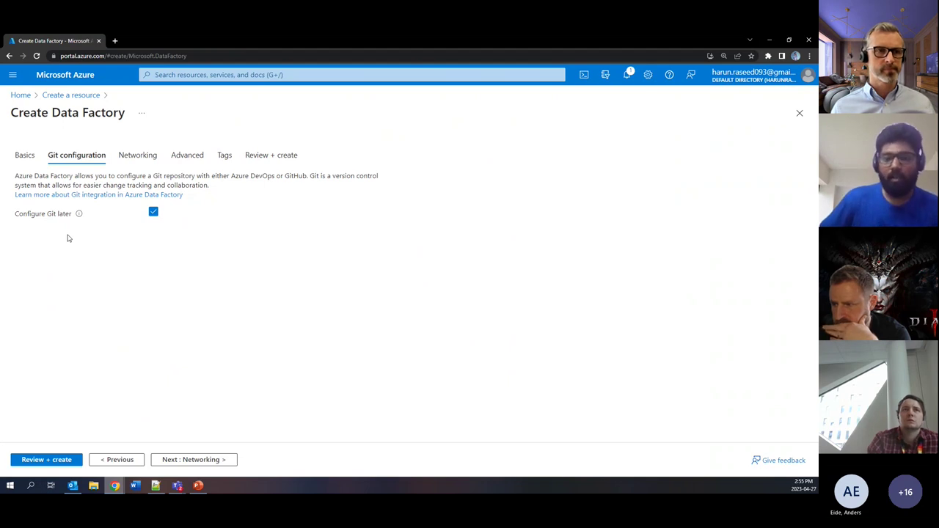
{"action": "left_click", "coordinate": [153, 212]}
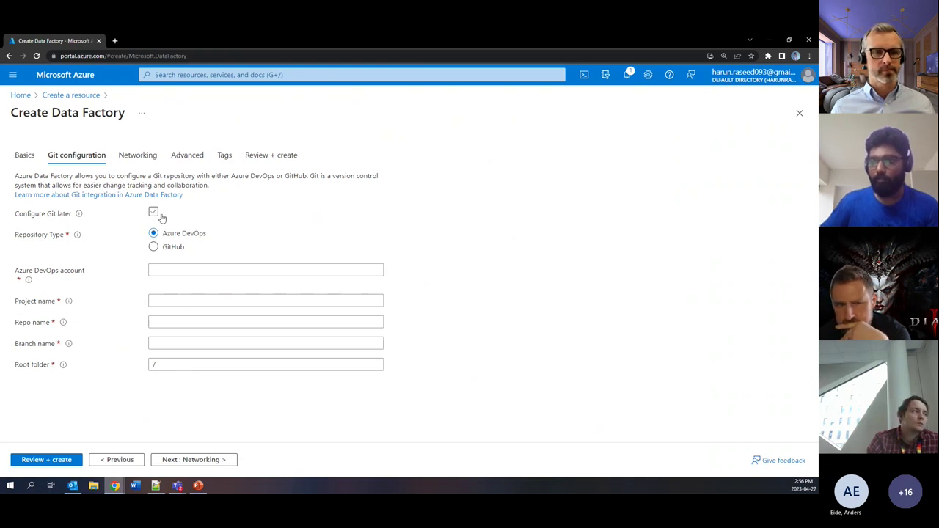
{"action": "left_click", "coordinate": [154, 214]}
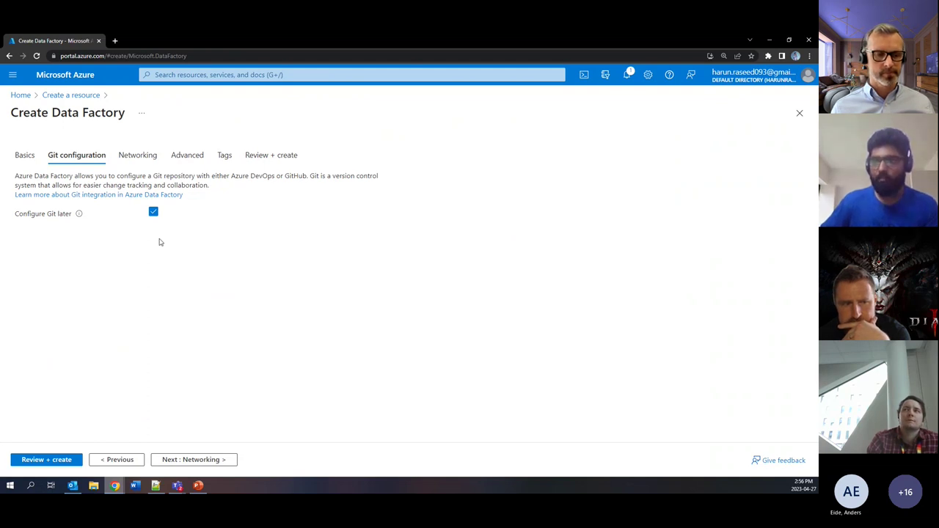
{"action": "left_click", "coordinate": [183, 460]}
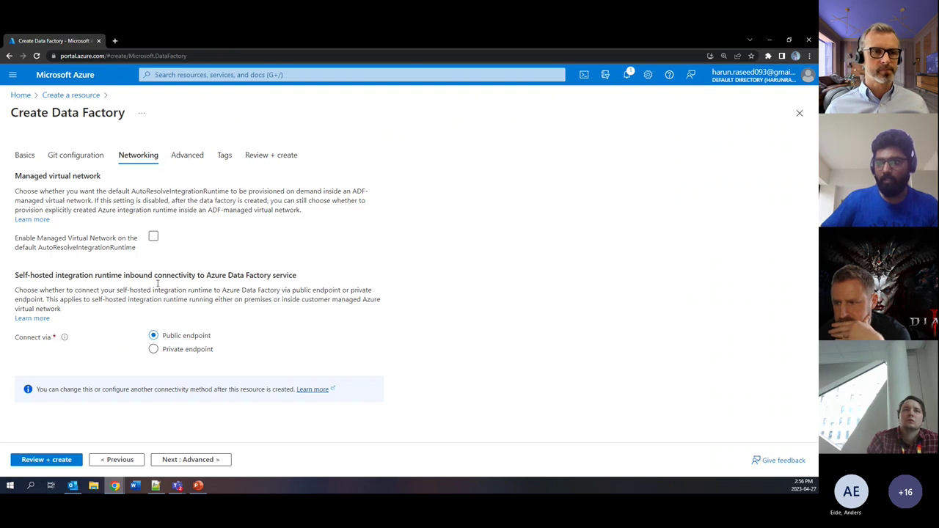
Step: Keep the default public endpoint and Microsoft-managed key encryption, and proceed to the data factory's tags
{"action": "left_click", "coordinate": [199, 459]}
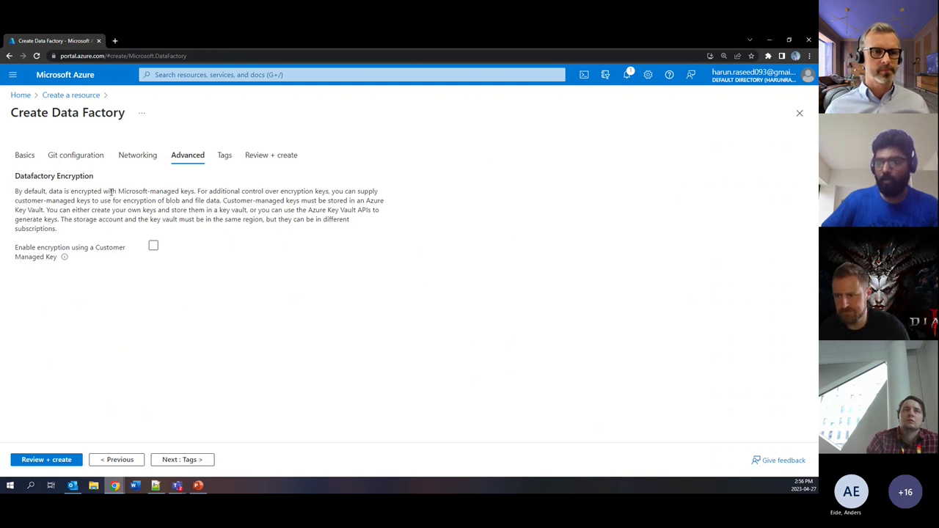
{"action": "left_click_drag", "start_coordinate": [118, 191], "coordinate": [211, 192]}
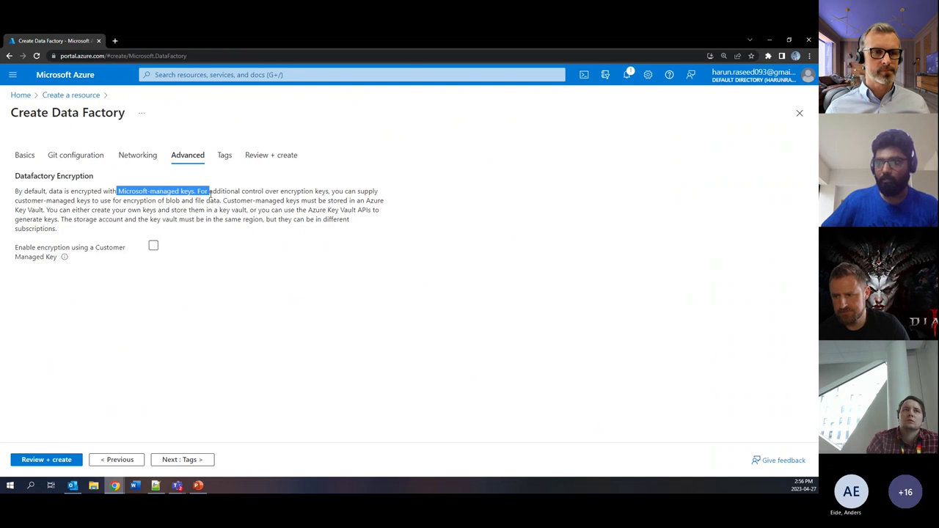
{"action": "left_click", "coordinate": [204, 358]}
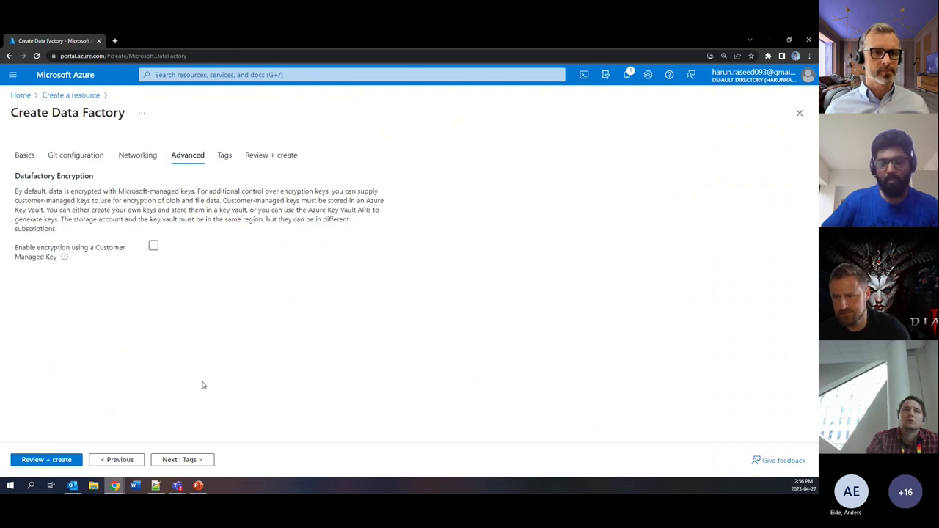
{"action": "left_click", "coordinate": [194, 459]}
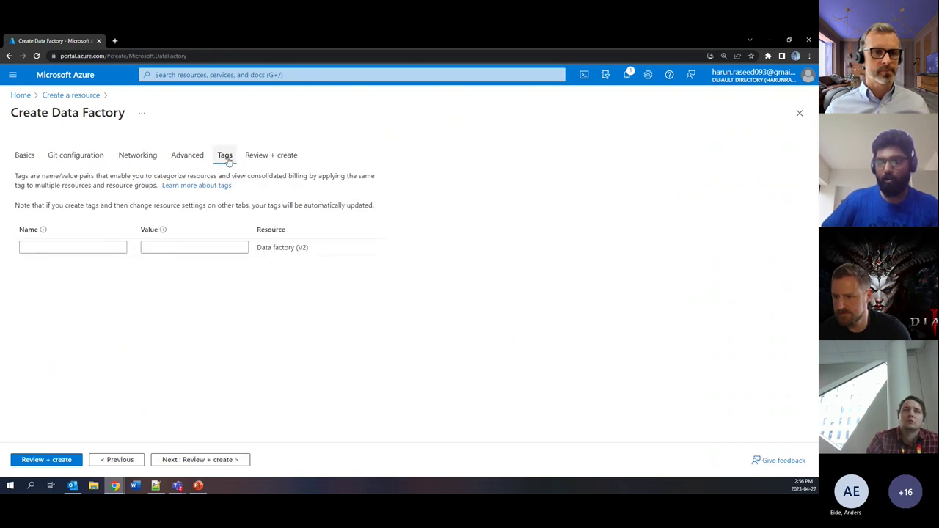
Step: Add a tag named adf_dev with the value dev to the data factory
{"action": "left_click", "coordinate": [94, 250]}
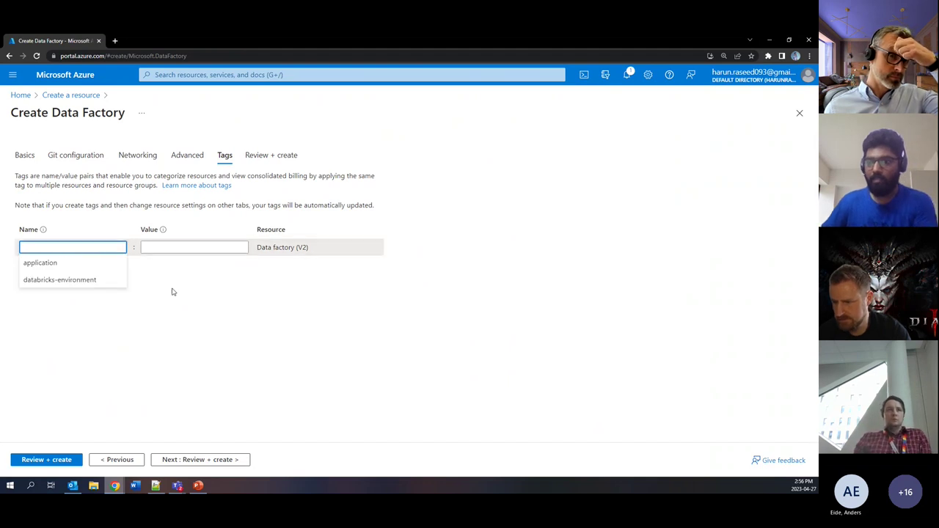
{"action": "type", "text": "adf"}
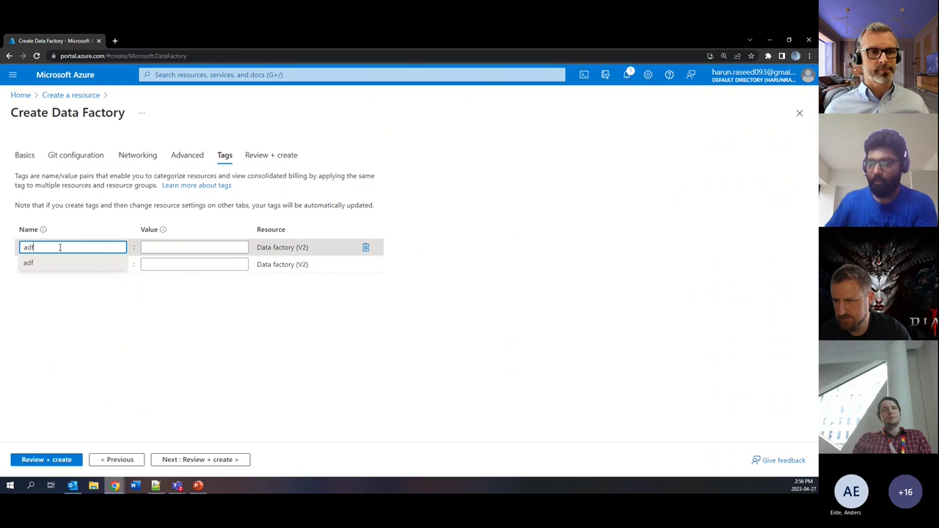
{"action": "type", "text": "_dev"}
{"action": "left_click", "coordinate": [158, 250]}
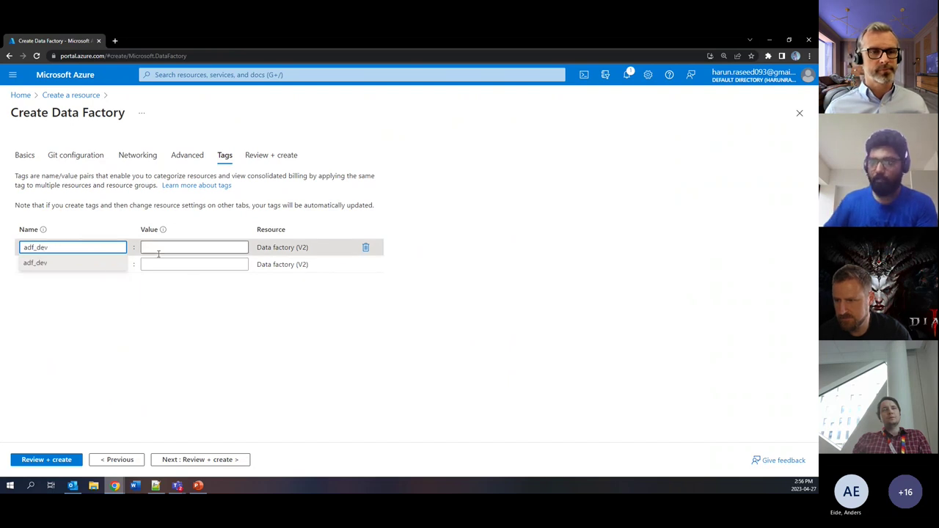
{"action": "type", "text": "dev"}
{"action": "left_click", "coordinate": [166, 291]}
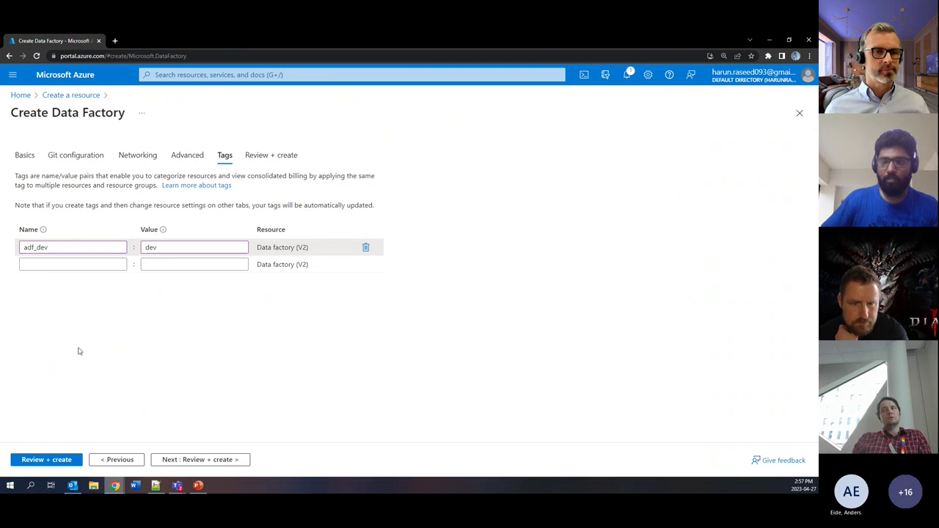
Step: Change the value of the adf_dev tag to finance
{"action": "double_click", "coordinate": [155, 249]}
{"action": "type", "text": "finaince"}
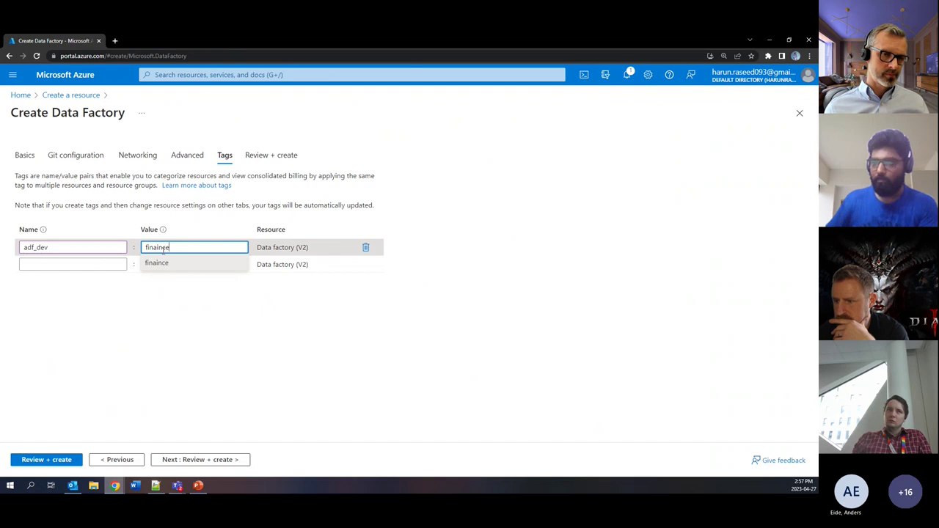
{"action": "key", "text": "BackSpace"}
{"action": "key", "text": "BackSpace"}
{"action": "key", "text": "BackSpace"}
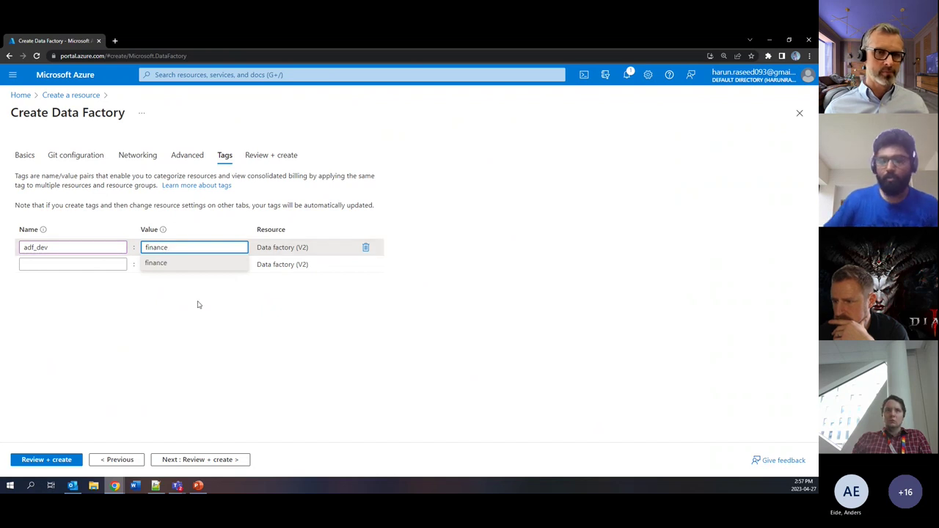
{"action": "left_click", "coordinate": [192, 364]}
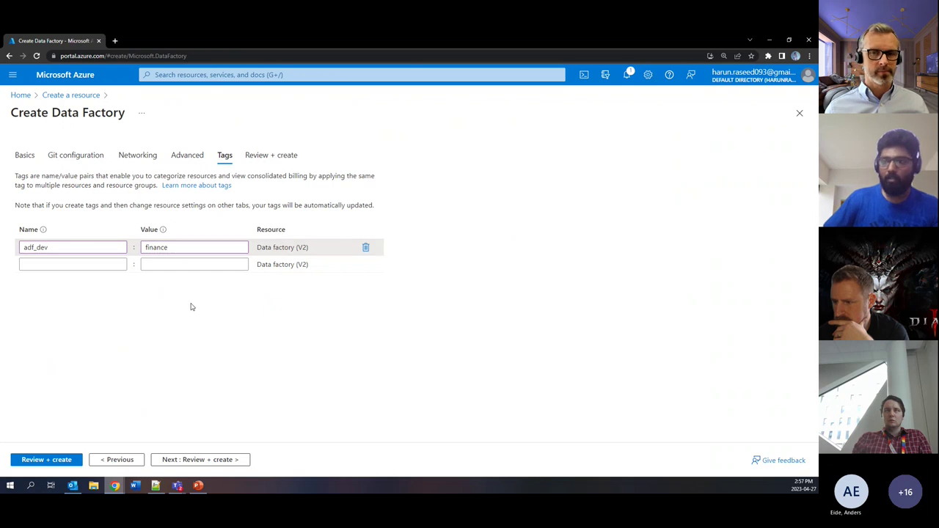
Step: Set the adf_dev tag's value to demo, and submit the reviewed data factory configuration for creation
{"action": "double_click", "coordinate": [192, 250]}
{"action": "key", "text": "BackSpace"}
{"action": "type", "text": "demo"}
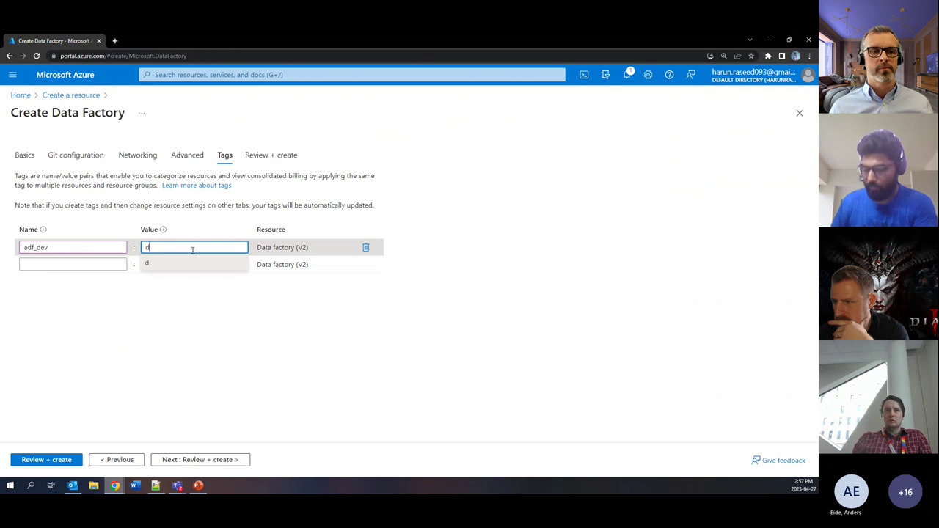
{"action": "left_click", "coordinate": [228, 461]}
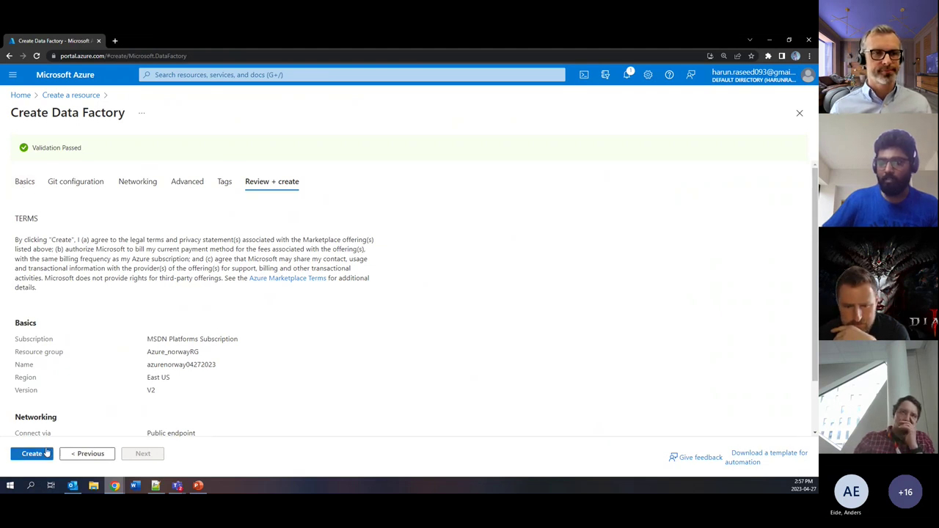
{"action": "left_click", "coordinate": [32, 453]}
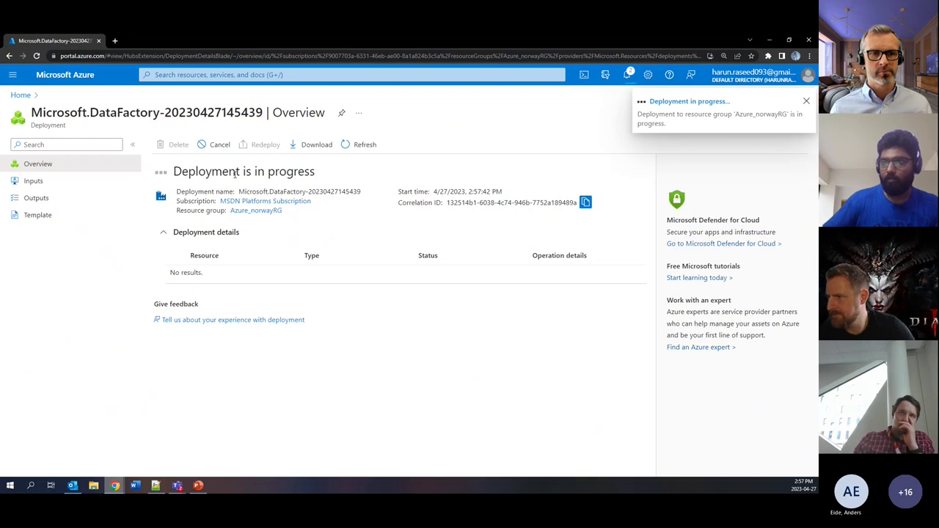
Step: Duplicate the deployment page in a second browser tab, continuing with the same signed-in Microsoft account
{"action": "right_click", "coordinate": [83, 42]}
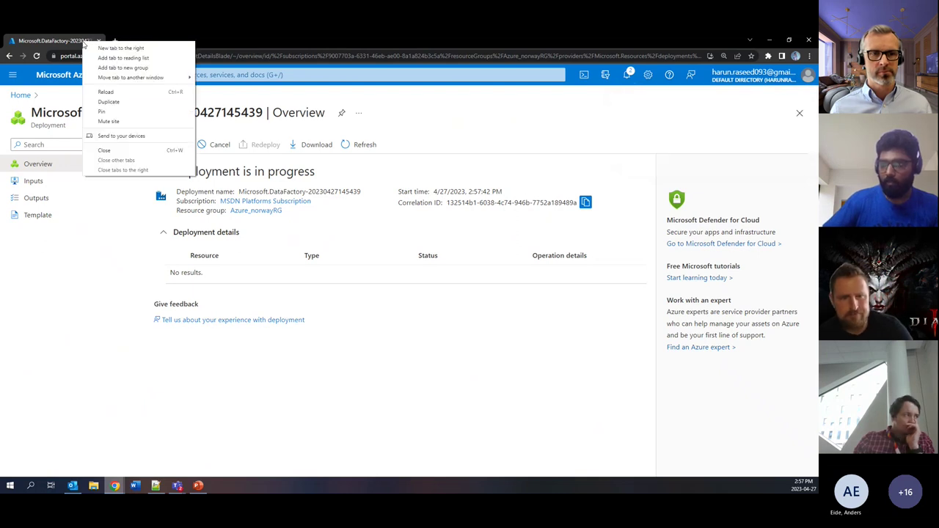
{"action": "left_click", "coordinate": [115, 89]}
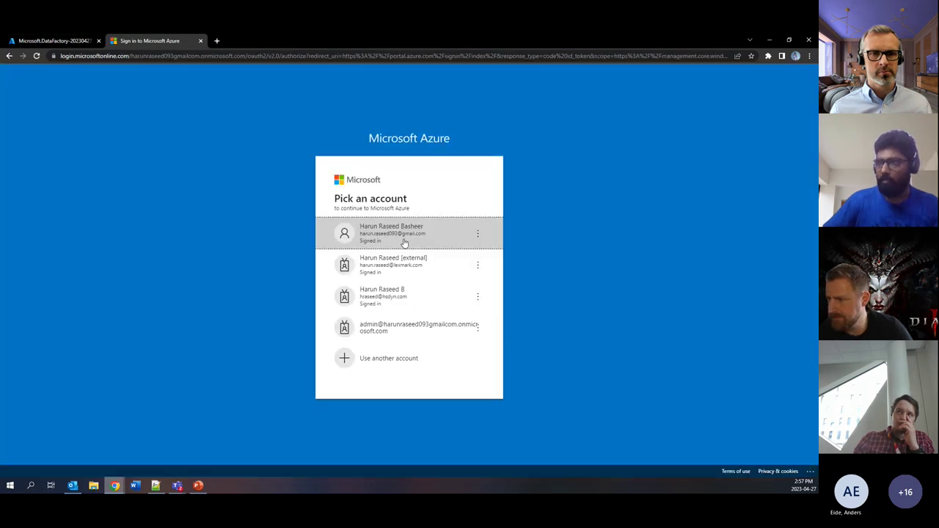
{"action": "left_click", "coordinate": [404, 243]}
{"action": "left_click", "coordinate": [55, 40]}
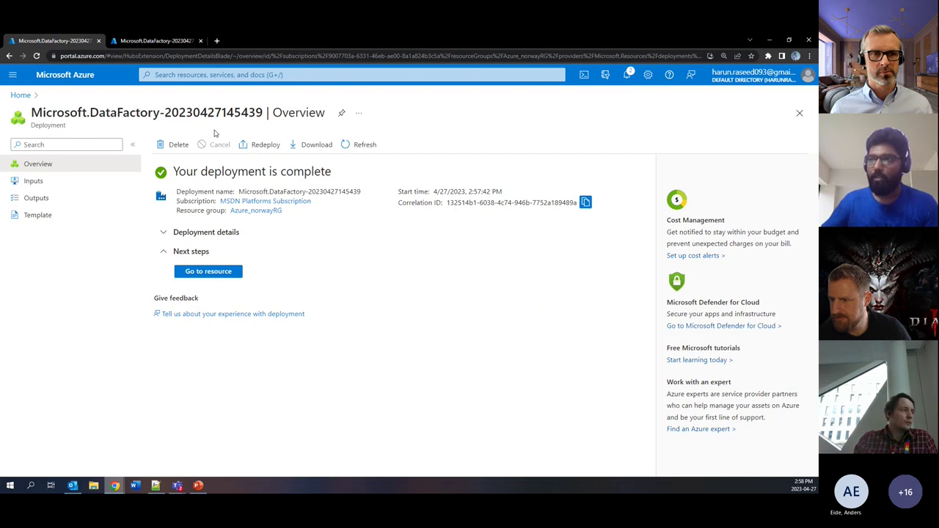
{"action": "left_click", "coordinate": [154, 40]}
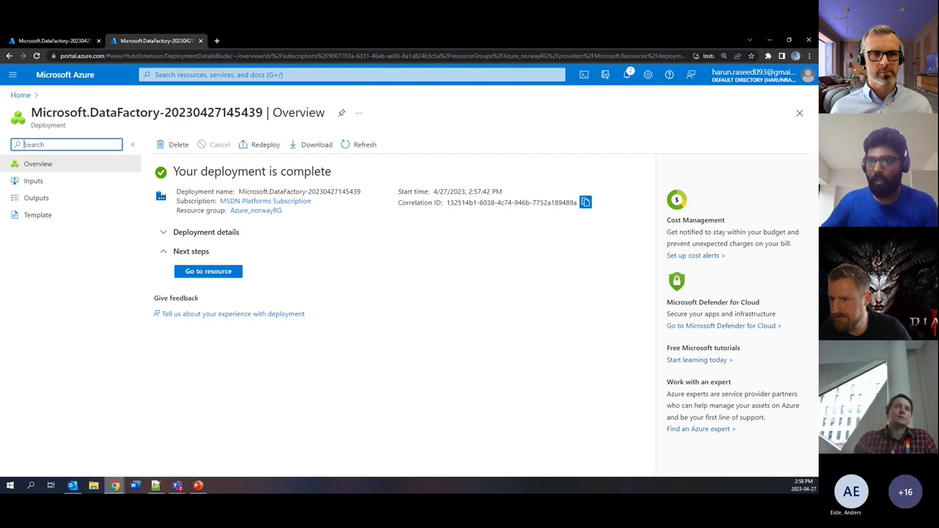
Step: Open the list of containers in the blobtest07072022 storage account
{"action": "left_click", "coordinate": [21, 94]}
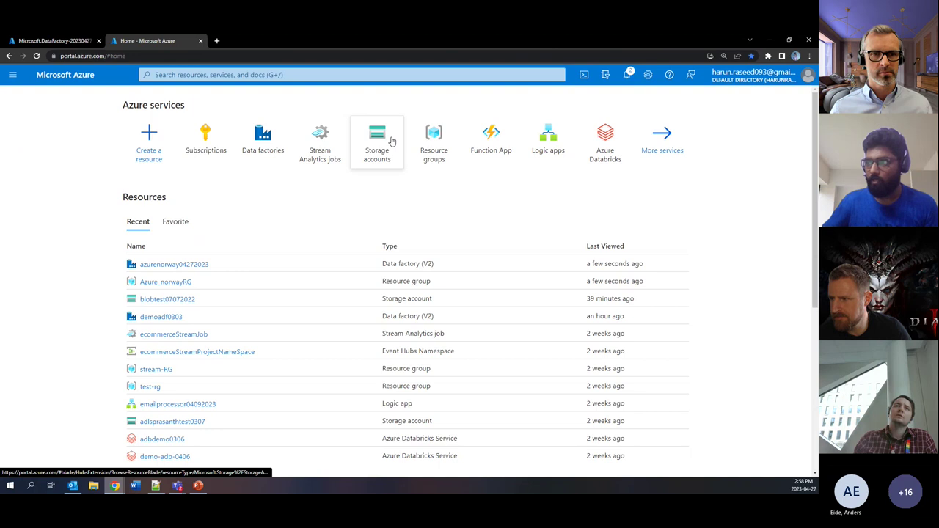
{"action": "left_click", "coordinate": [389, 143]}
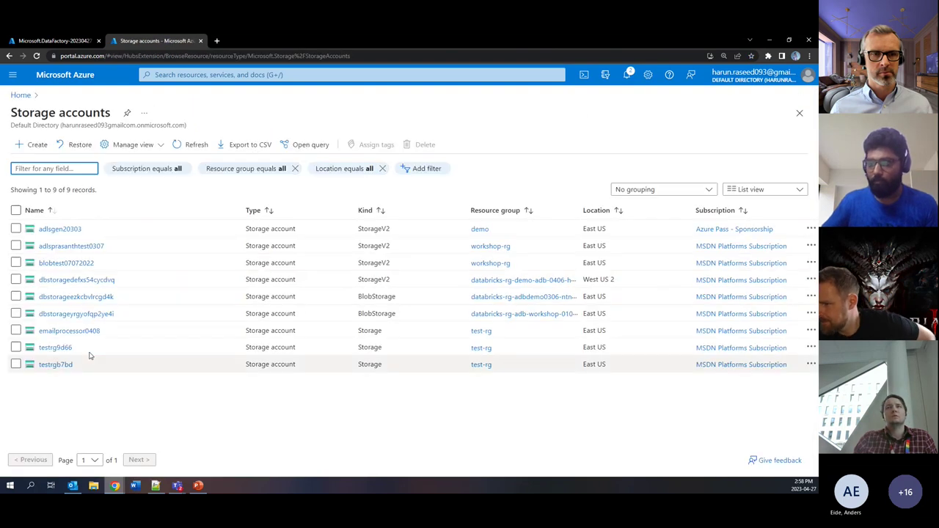
{"action": "left_click", "coordinate": [64, 267]}
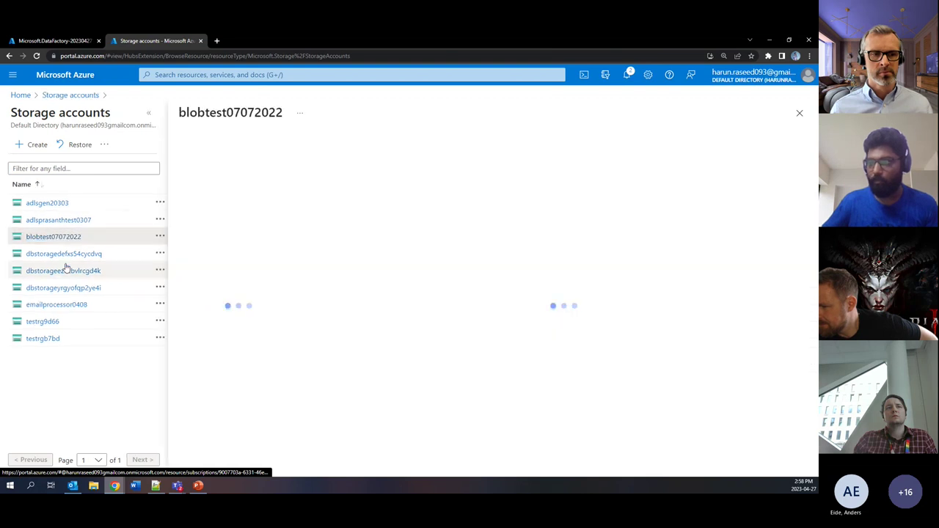
{"action": "left_click", "coordinate": [148, 120]}
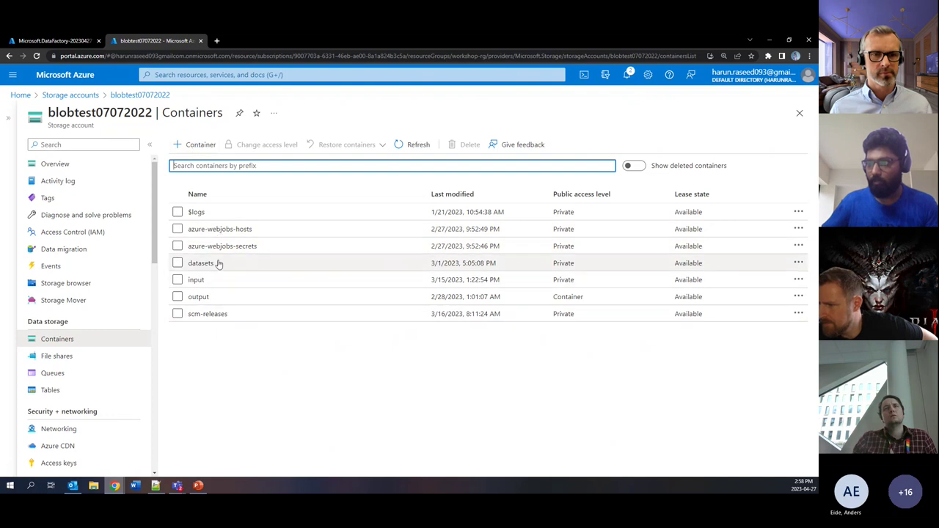
Step: Create a private container named democontainer in the storage account, look inside it, and return to the container list
{"action": "left_click", "coordinate": [192, 145]}
{"action": "left_click", "coordinate": [727, 147]}
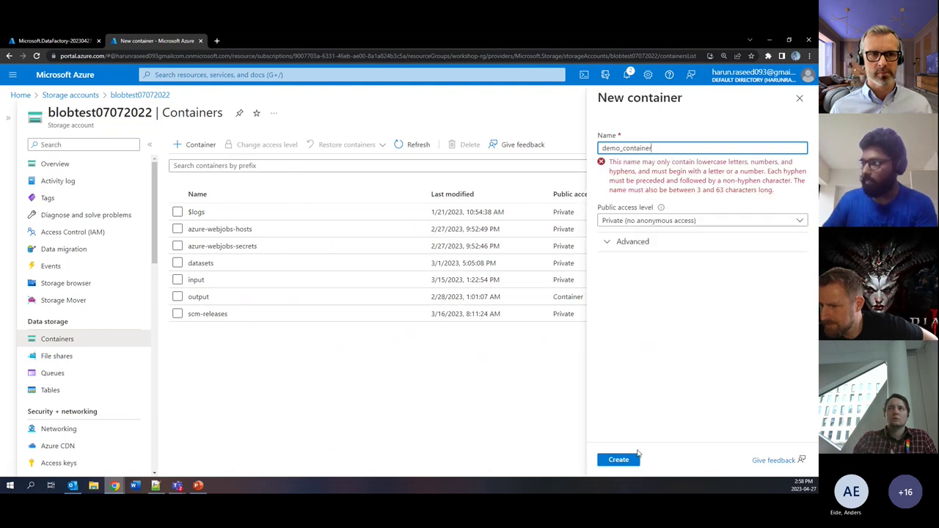
{"action": "left_click", "coordinate": [624, 148]}
{"action": "key", "text": "BackSpace"}
{"action": "left_click", "coordinate": [701, 462]}
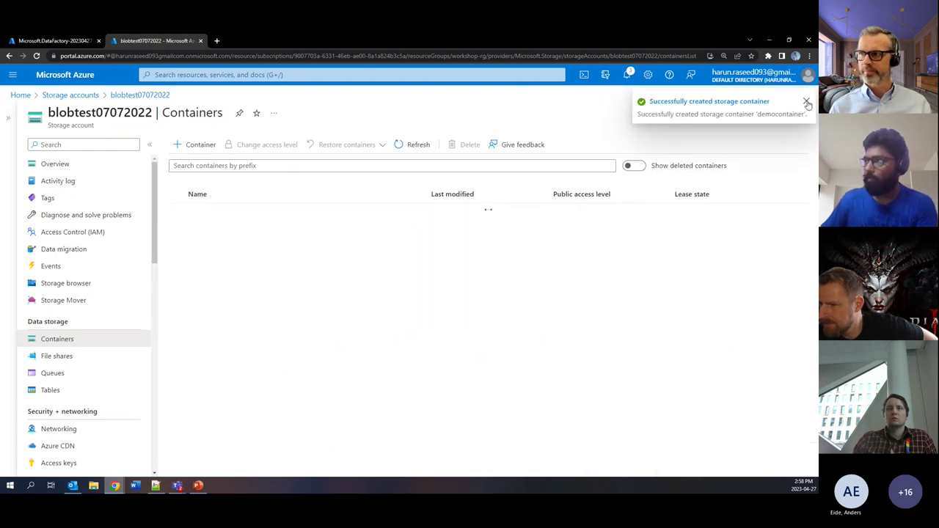
{"action": "left_click", "coordinate": [807, 102]}
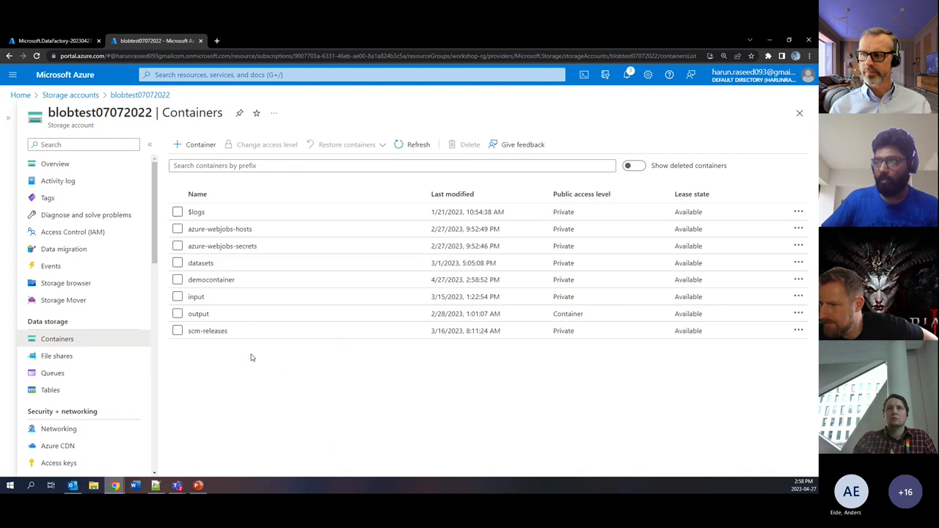
{"action": "left_click", "coordinate": [235, 281]}
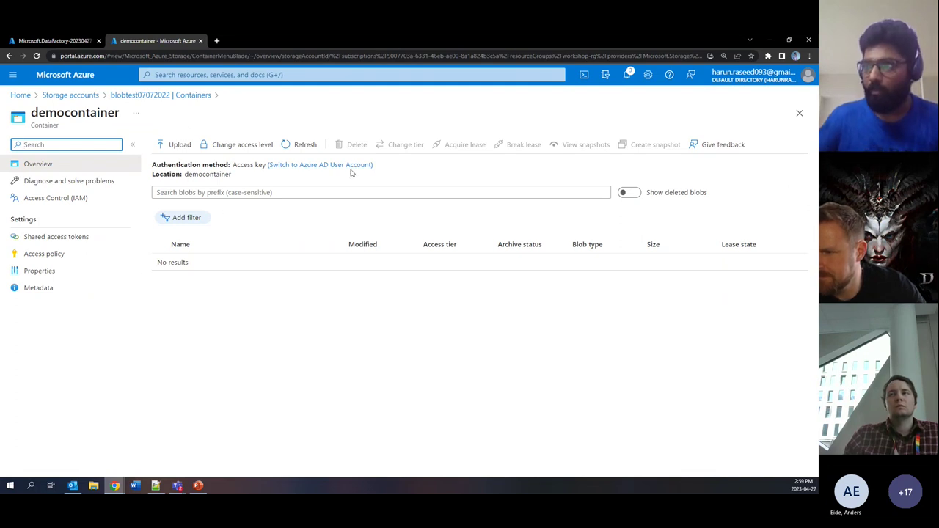
{"action": "left_click", "coordinate": [147, 96]}
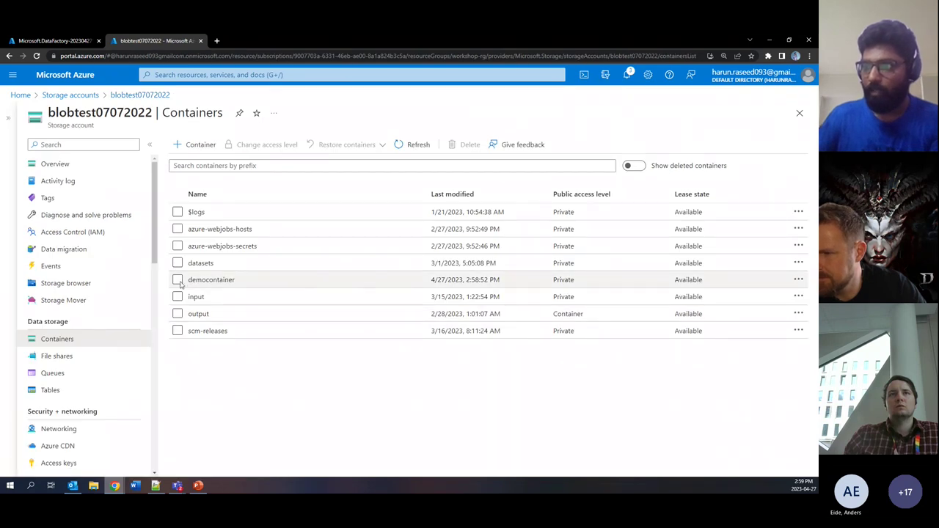
Step: Create another private container named outputdemo in the blobtest07072022 storage account
{"action": "left_click", "coordinate": [198, 145]}
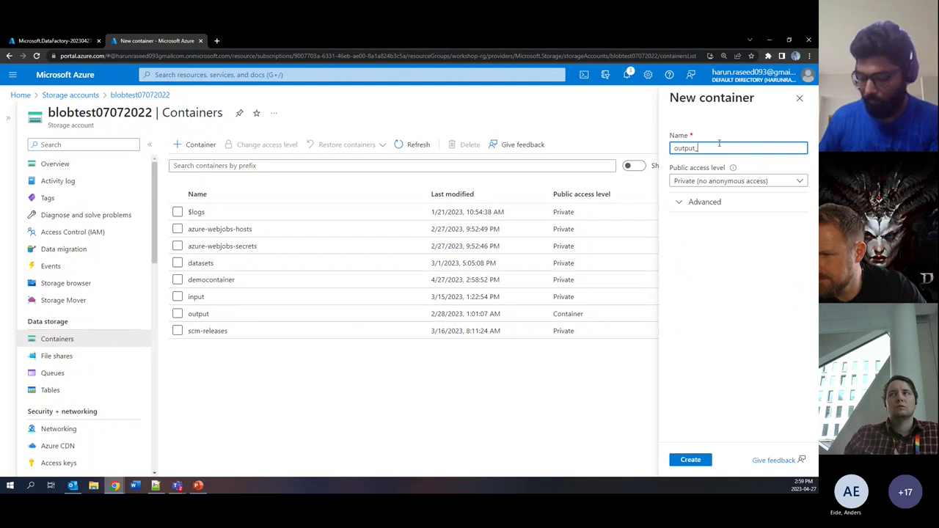
{"action": "type", "text": "output_demo"}
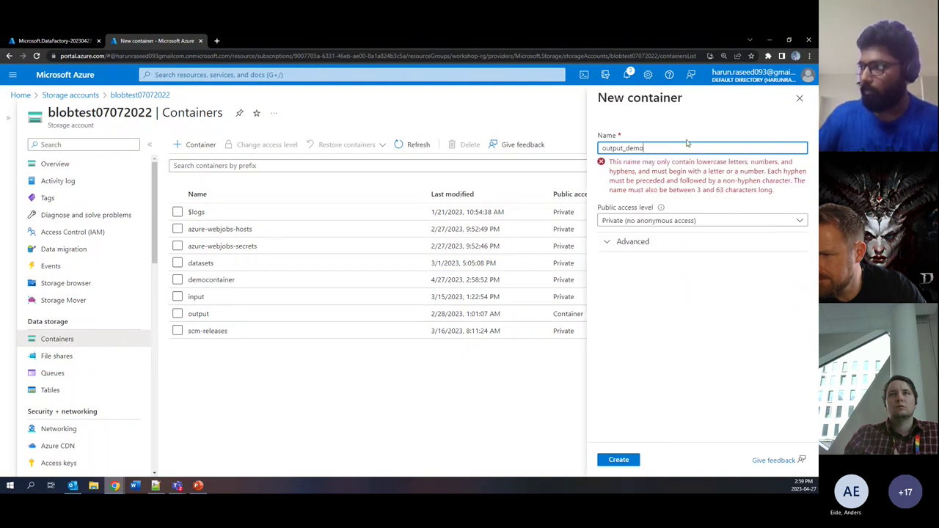
{"action": "key", "text": "Left"}
{"action": "key", "text": "Left"}
{"action": "key", "text": "Left"}
{"action": "key", "text": "Left"}
{"action": "key", "text": "Left"}
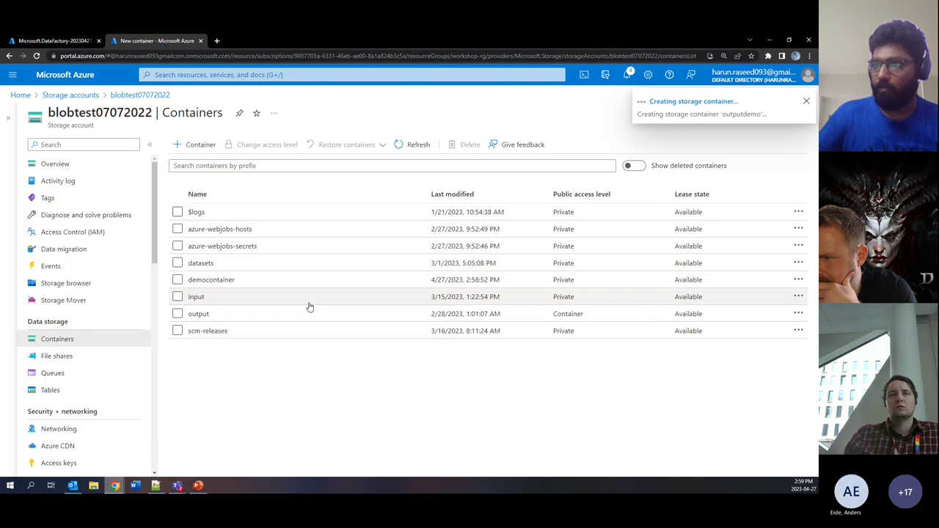
Step: Upload Advanced-Data-Engineering-with-Databricks.dbc from the Downloads folder into democontainer, leaving overwriting off, and close the upload pane
{"action": "left_click", "coordinate": [233, 285]}
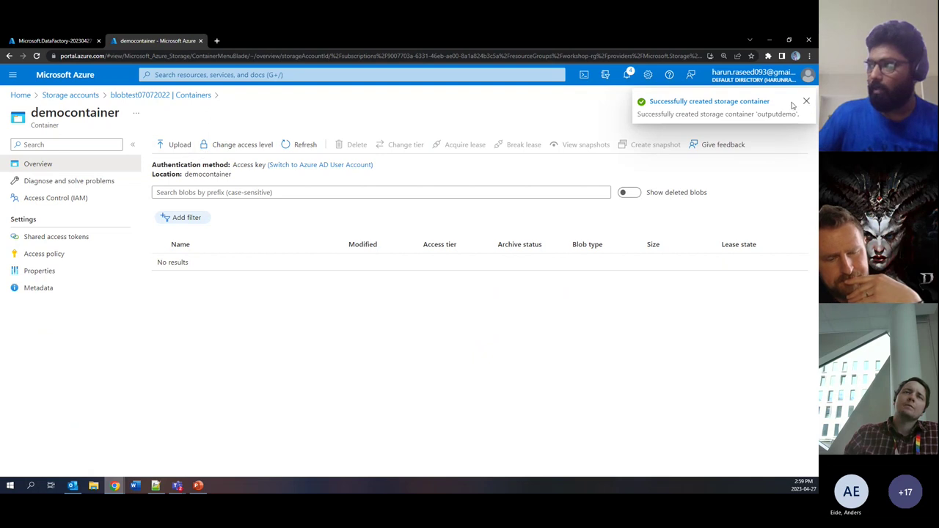
{"action": "left_click", "coordinate": [805, 102]}
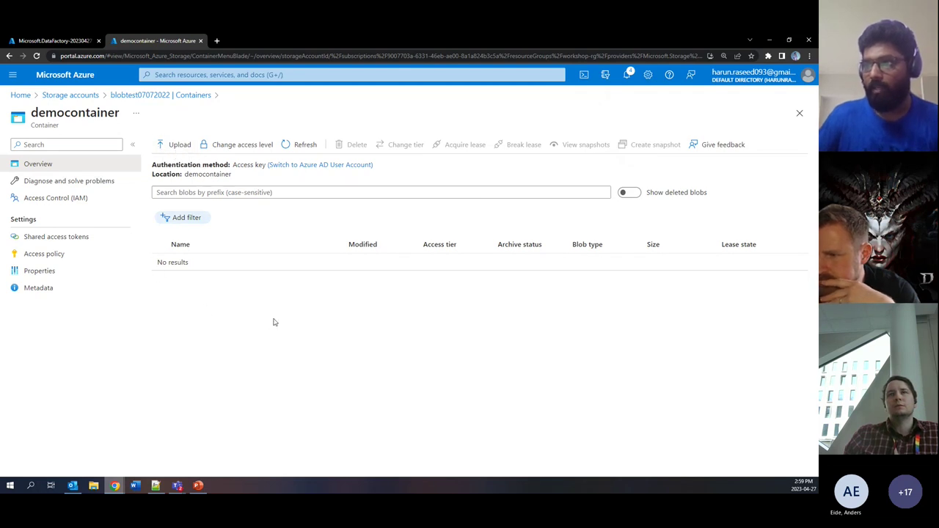
{"action": "left_click", "coordinate": [175, 145]}
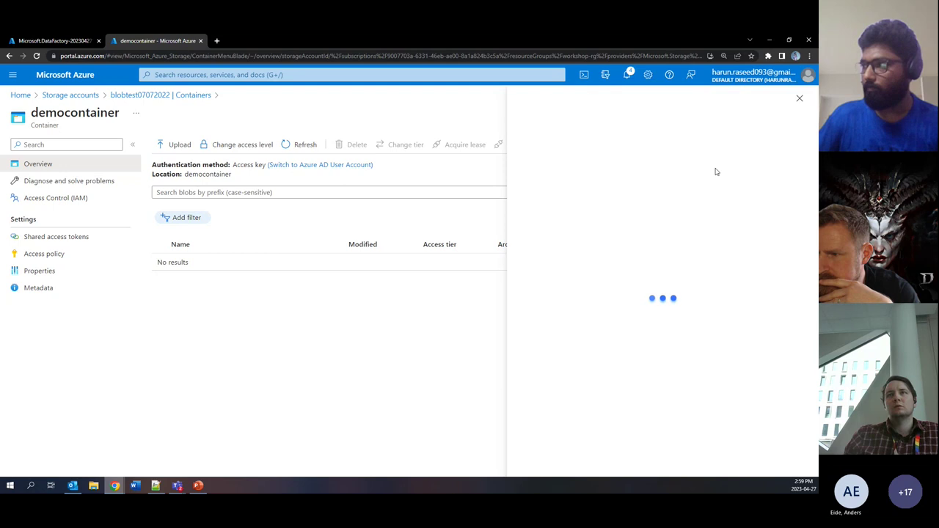
{"action": "left_click", "coordinate": [670, 206]}
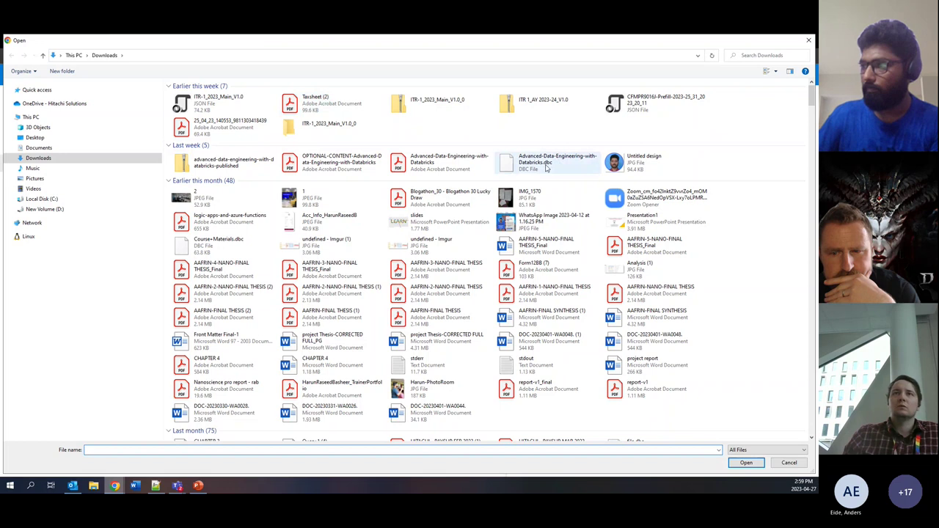
{"action": "double_click", "coordinate": [552, 164]}
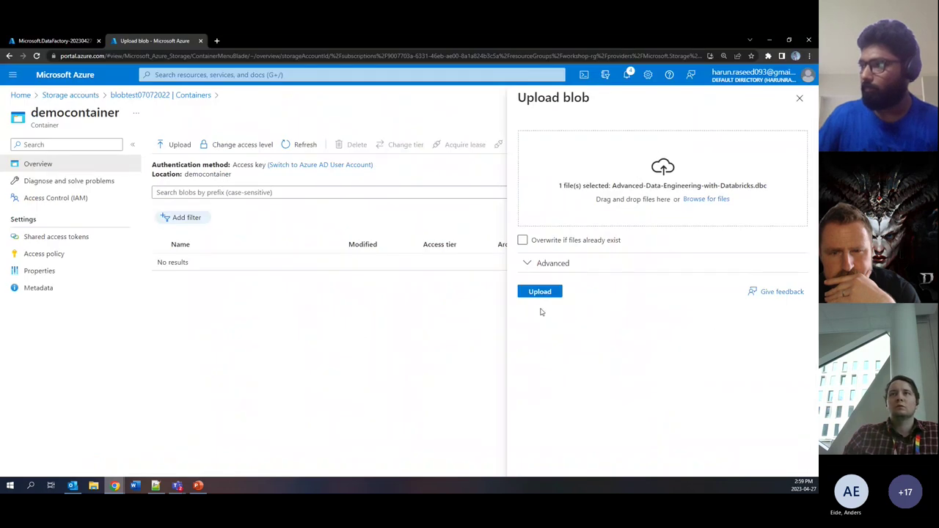
{"action": "left_click", "coordinate": [543, 292]}
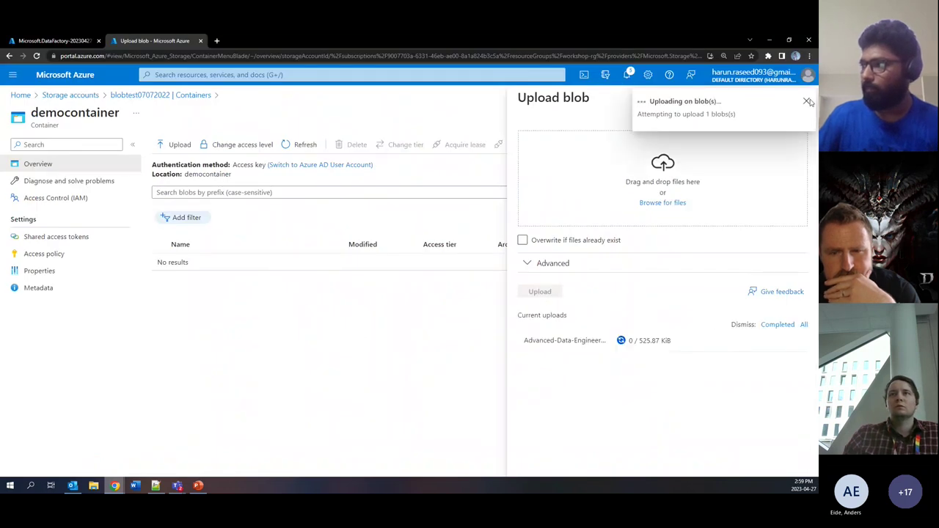
{"action": "left_click", "coordinate": [806, 103]}
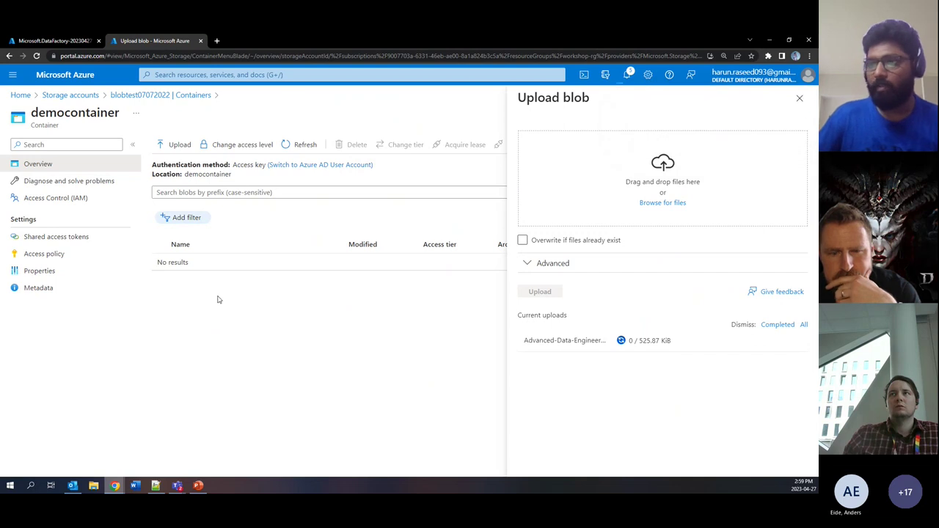
{"action": "double_click", "coordinate": [214, 175]}
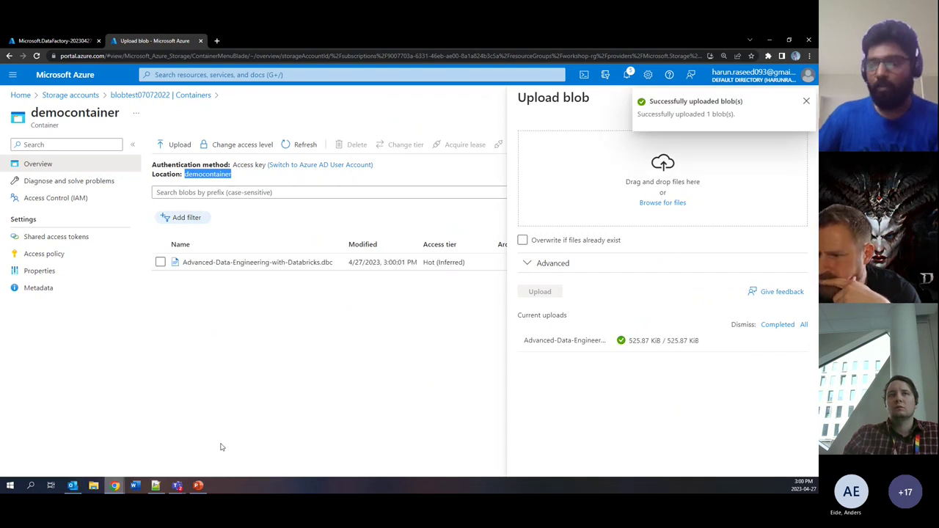
{"action": "left_click", "coordinate": [805, 102]}
{"action": "left_click", "coordinate": [799, 99]}
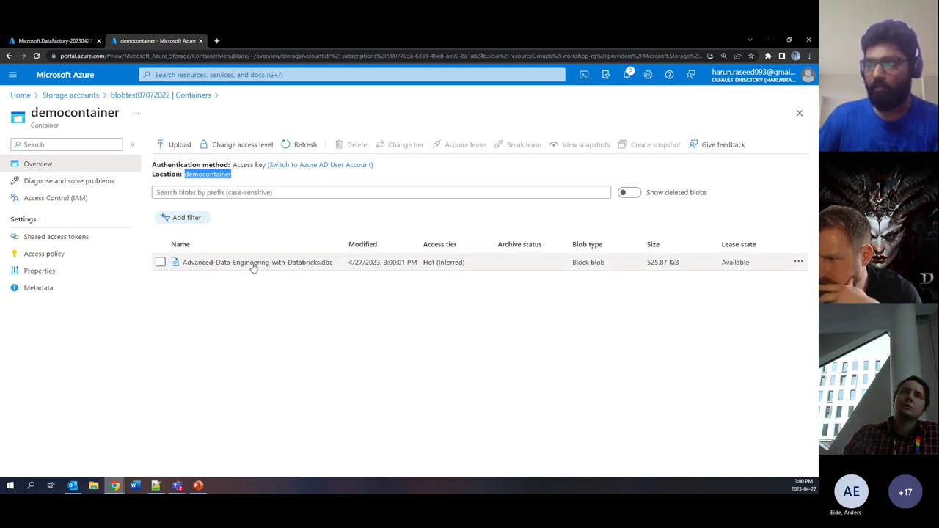
Step: Return to the container list, then open the newly deployed azurenorway04272023 data factory and launch its studio
{"action": "left_click", "coordinate": [166, 96]}
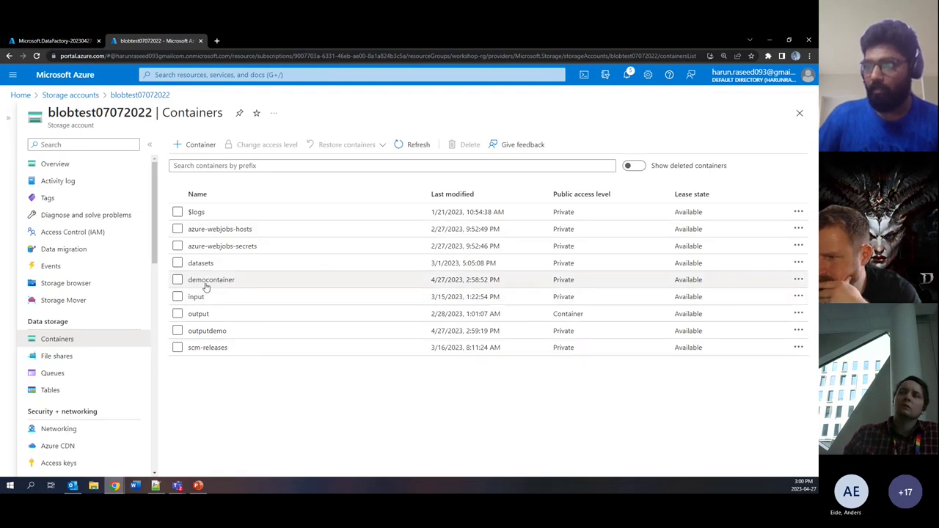
{"action": "left_click", "coordinate": [56, 42]}
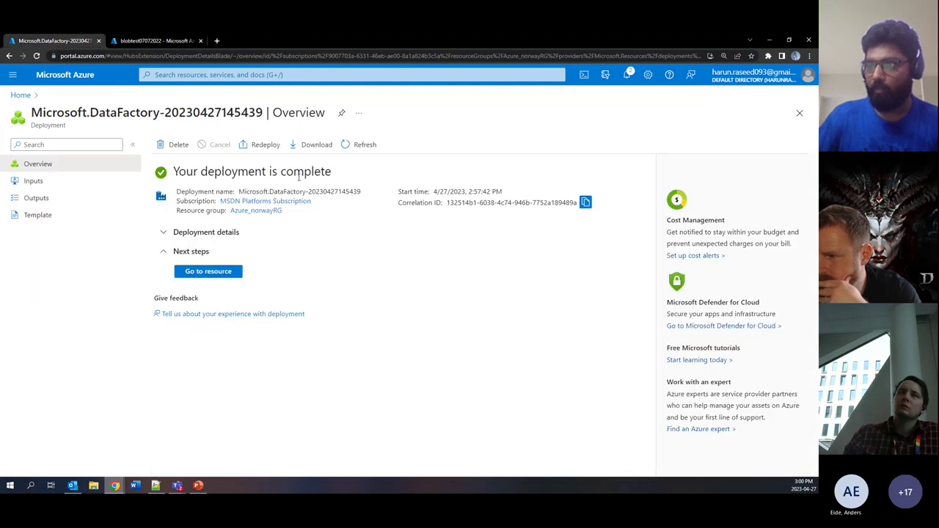
{"action": "left_click", "coordinate": [219, 273]}
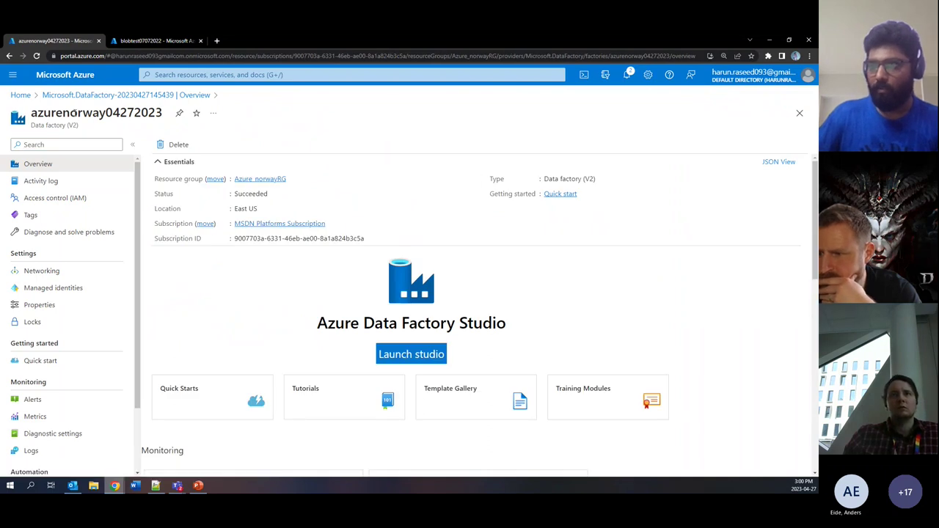
{"action": "left_click", "coordinate": [402, 356]}
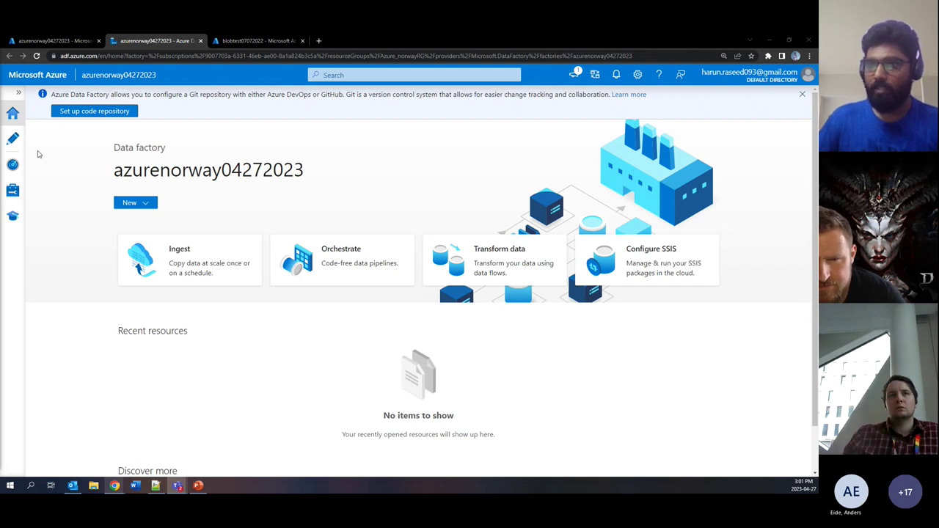
Step: Look through the data factory's authoring, pipeline run monitoring, linked services, Git configuration and Learning Center pages
{"action": "left_click", "coordinate": [13, 141]}
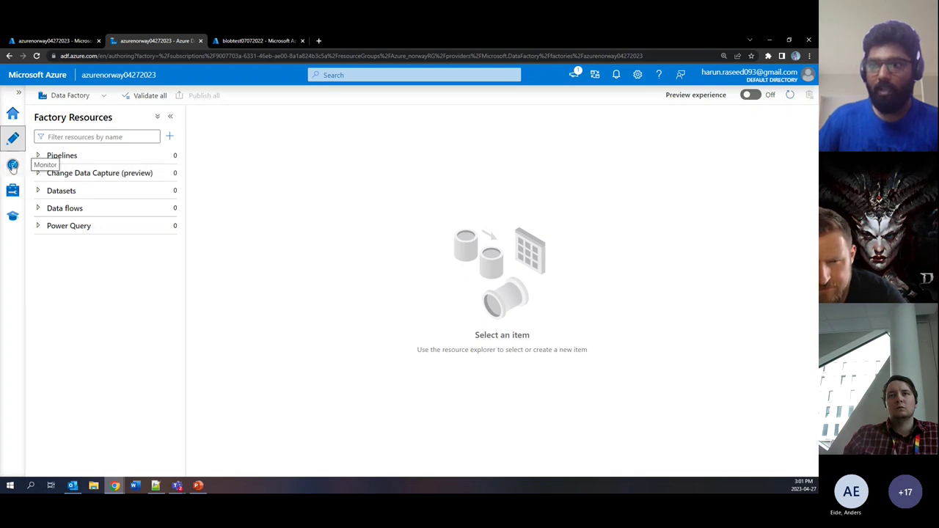
{"action": "left_click", "coordinate": [13, 165]}
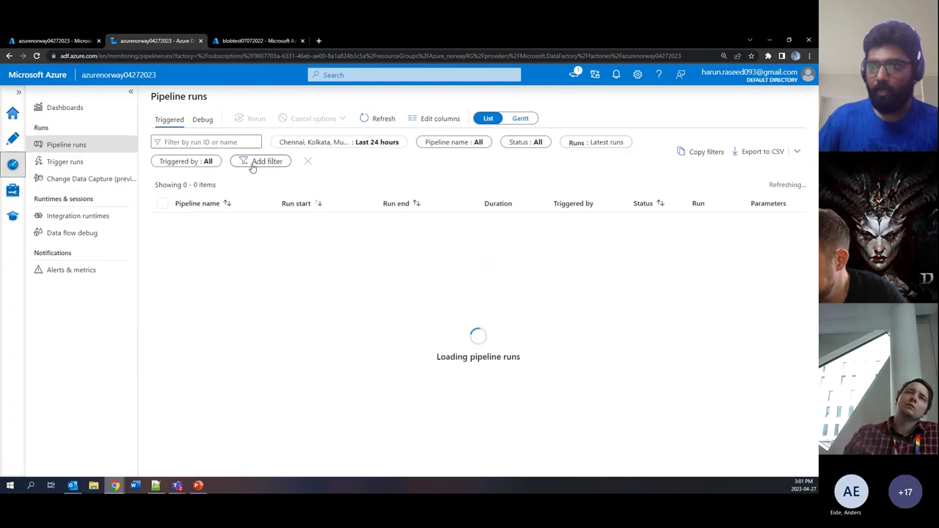
{"action": "left_click", "coordinate": [13, 190]}
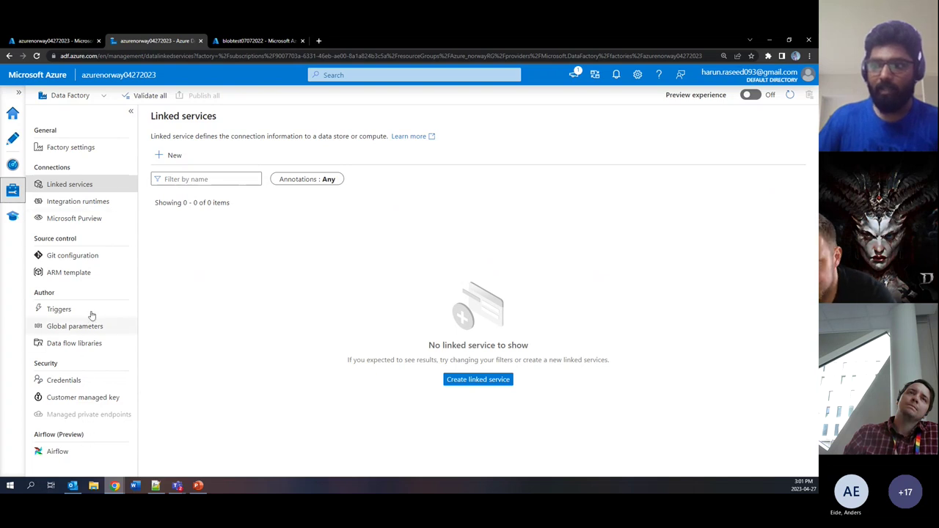
{"action": "left_click", "coordinate": [63, 261]}
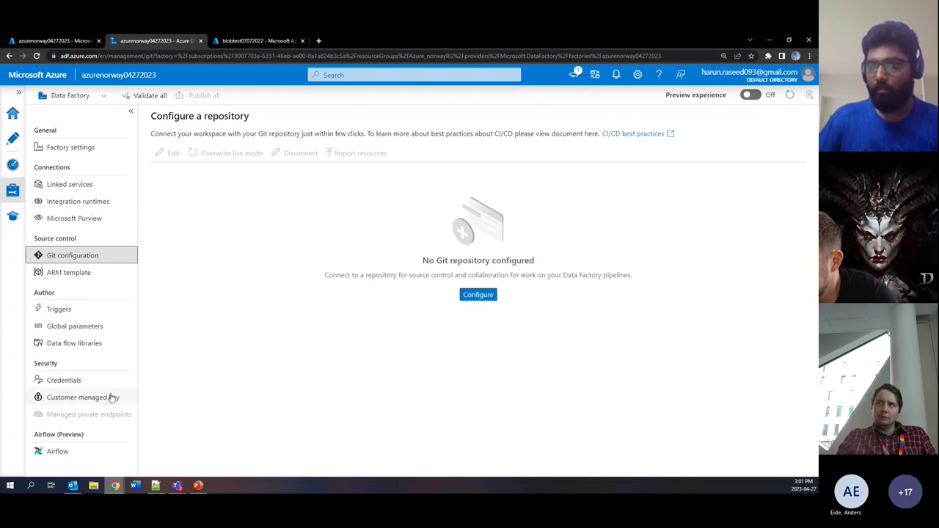
{"action": "left_click", "coordinate": [13, 217]}
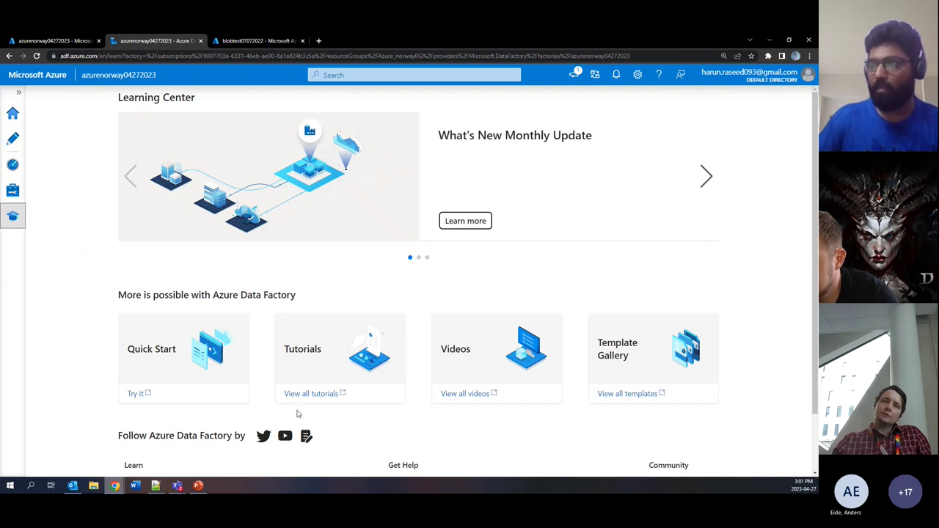
{"action": "scroll", "coordinate": [297, 414], "scroll_direction": "down", "scroll_amount": 1}
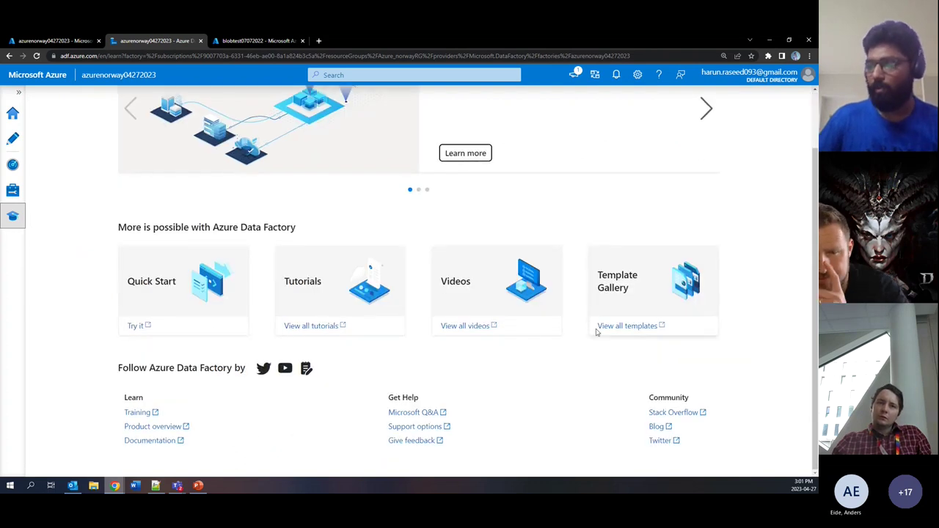
{"action": "scroll", "coordinate": [538, 346], "scroll_direction": "up", "scroll_amount": 1}
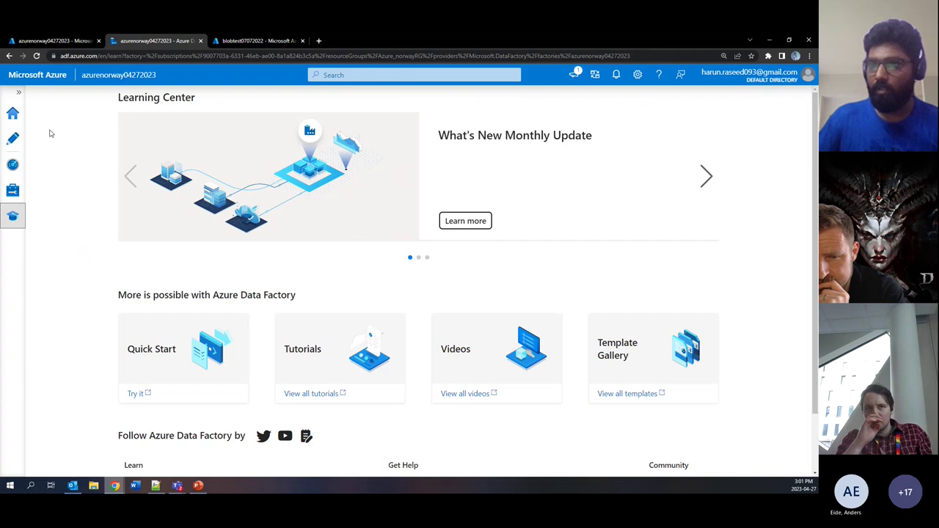
Step: Create a new pipeline in the data factory, name it demo_PL, and close its properties
{"action": "left_click", "coordinate": [12, 140]}
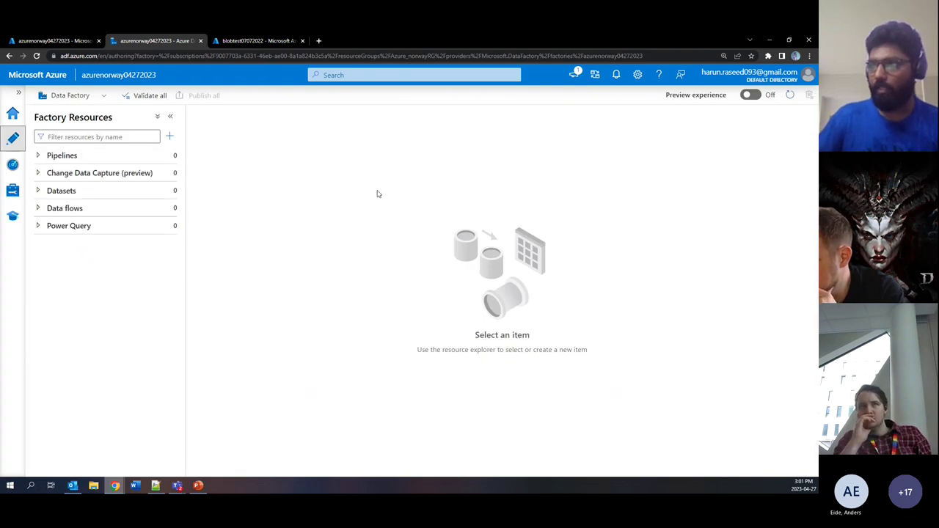
{"action": "left_click", "coordinate": [39, 158]}
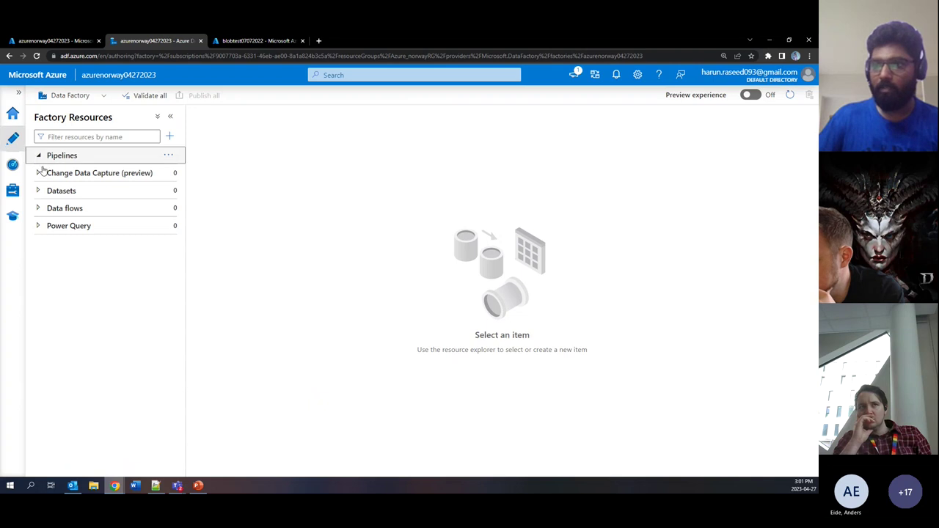
{"action": "left_click", "coordinate": [168, 155]}
{"action": "left_click", "coordinate": [225, 176]}
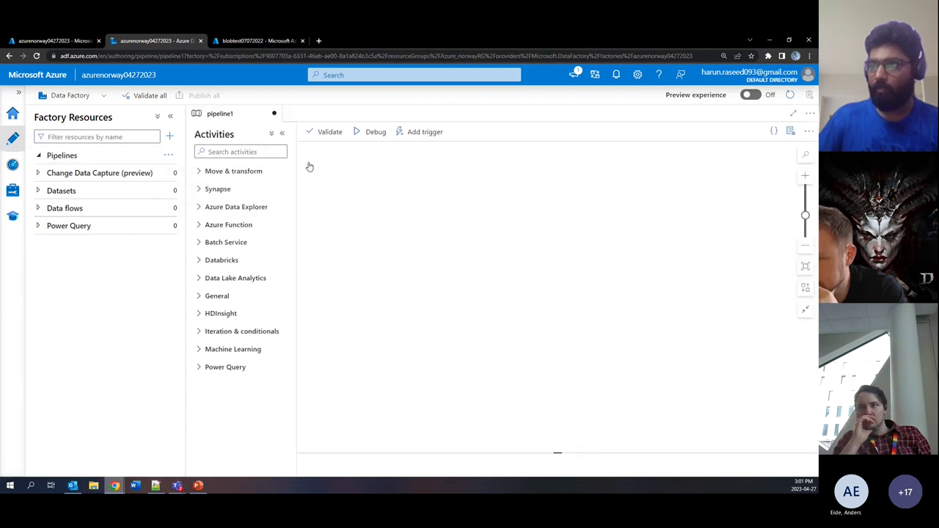
{"action": "double_click", "coordinate": [696, 211]}
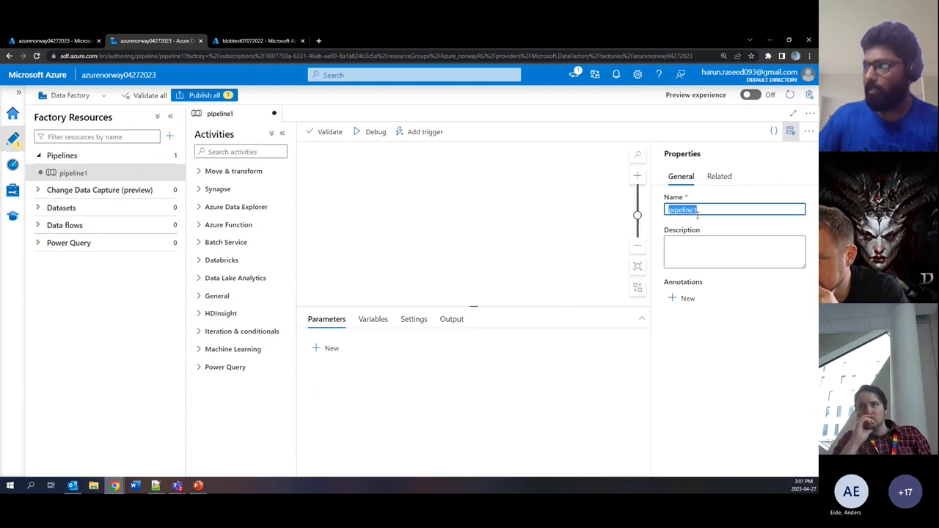
{"action": "type", "text": "demo_PL"}
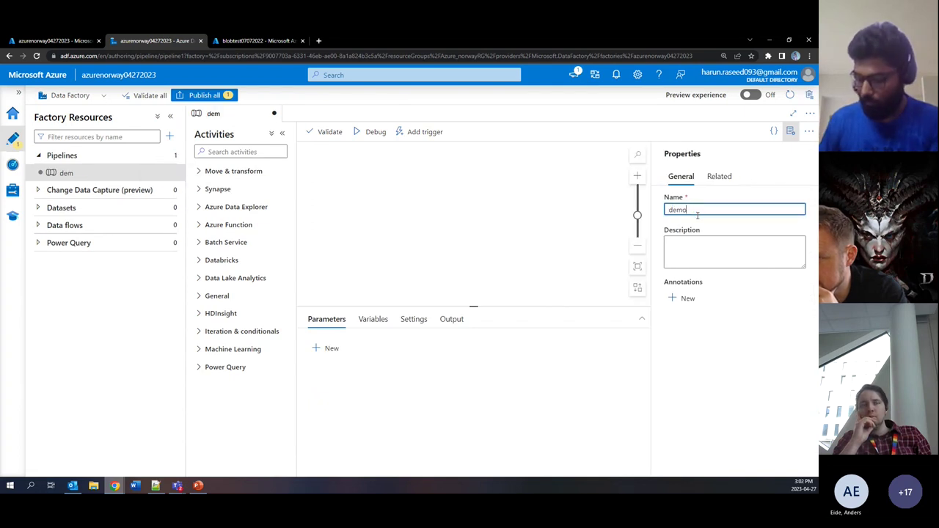
{"action": "left_click", "coordinate": [790, 131]}
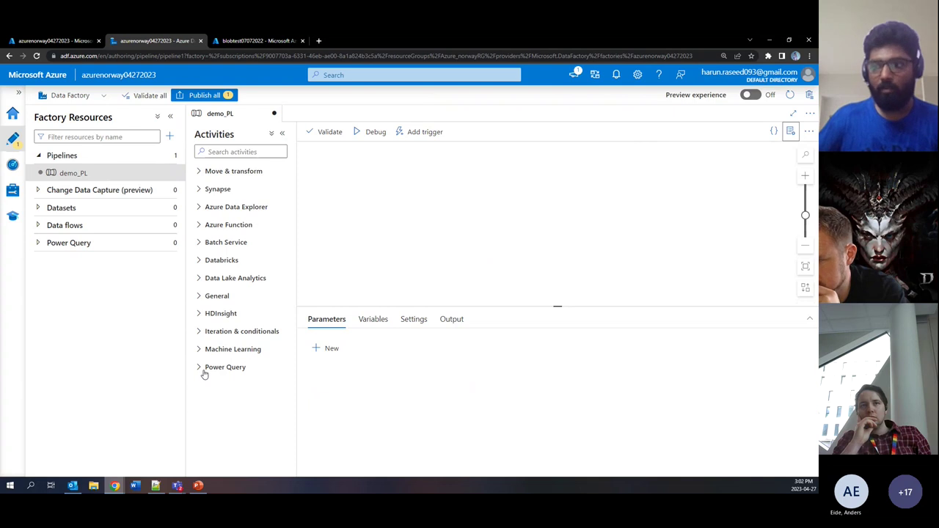
Step: Expand the activity categories from Move & transform through Data Lake Analytics and place a Copy data activity on the demo_PL canvas
{"action": "left_click", "coordinate": [198, 172]}
{"action": "left_click", "coordinate": [198, 233]}
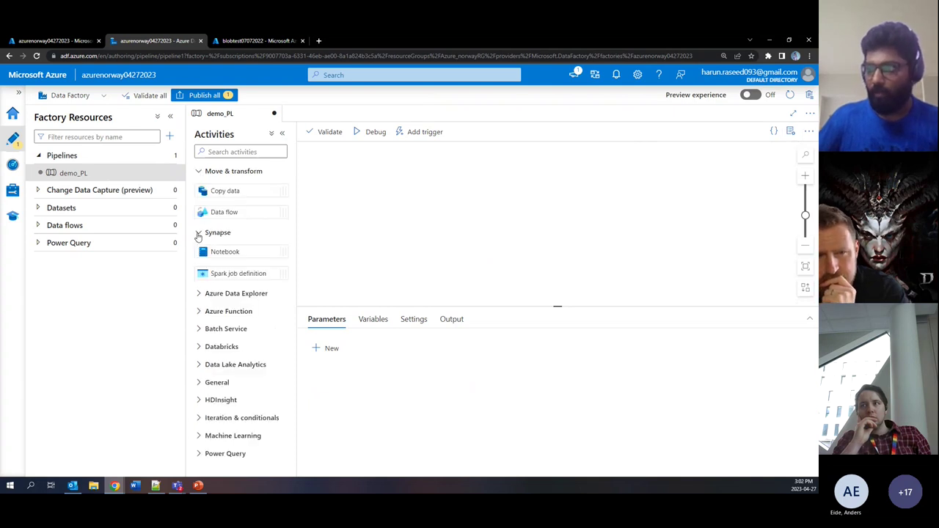
{"action": "left_click", "coordinate": [208, 294]}
{"action": "left_click", "coordinate": [199, 333]}
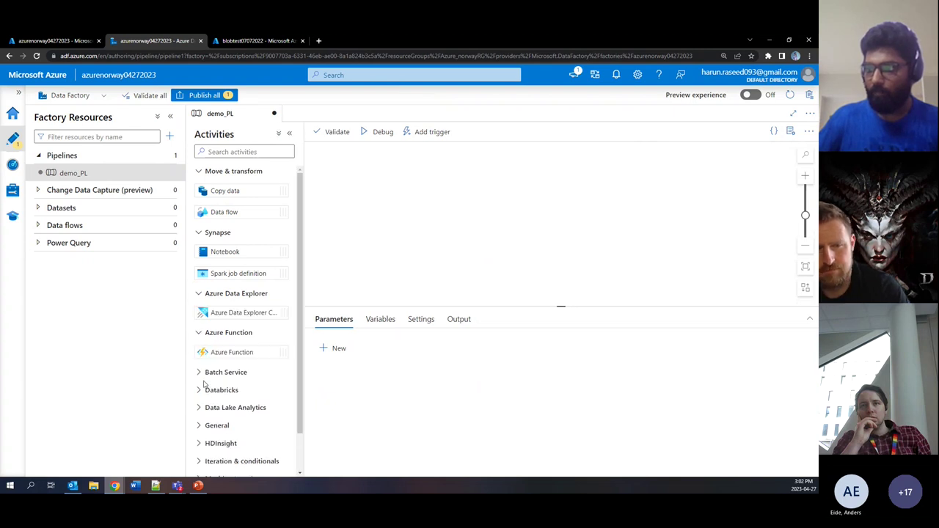
{"action": "left_click", "coordinate": [205, 373]}
{"action": "left_click", "coordinate": [209, 408]}
{"action": "scroll", "coordinate": [215, 422], "scroll_direction": "down", "scroll_amount": 3}
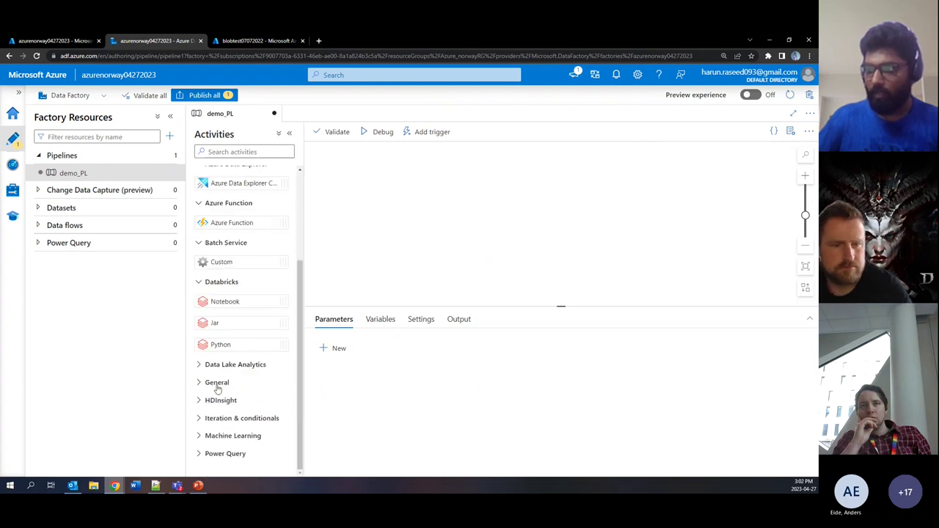
{"action": "left_click", "coordinate": [225, 364]}
{"action": "scroll", "coordinate": [224, 410], "scroll_direction": "up", "scroll_amount": 5}
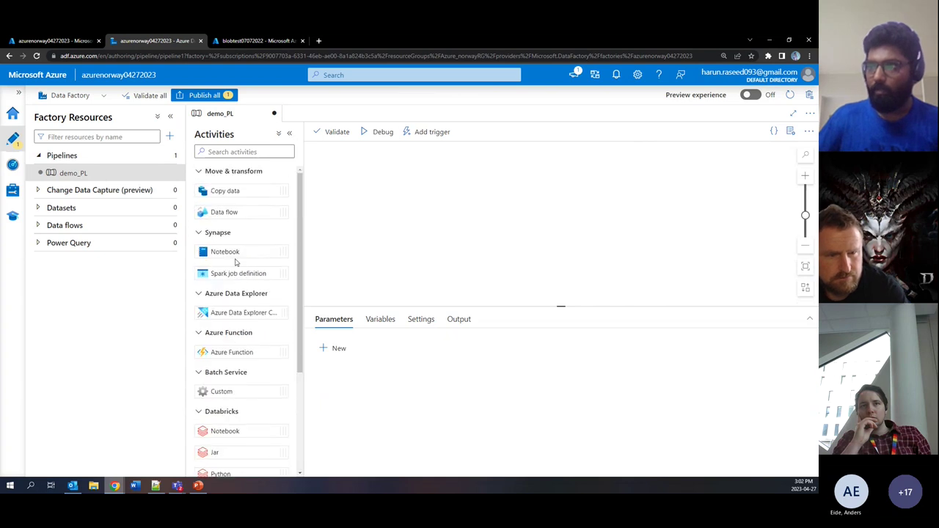
{"action": "left_click_drag", "start_coordinate": [221, 192], "coordinate": [524, 198]}
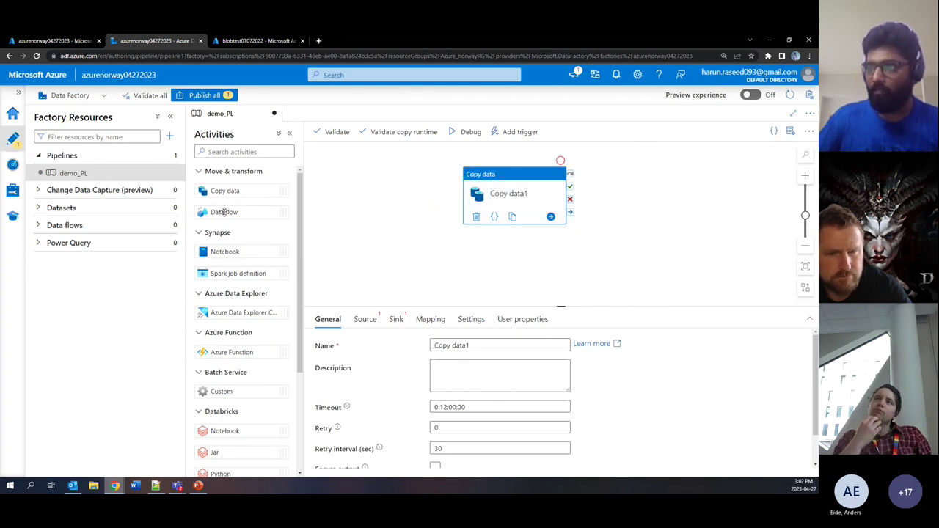
{"action": "left_click_drag", "start_coordinate": [523, 194], "coordinate": [648, 193]}
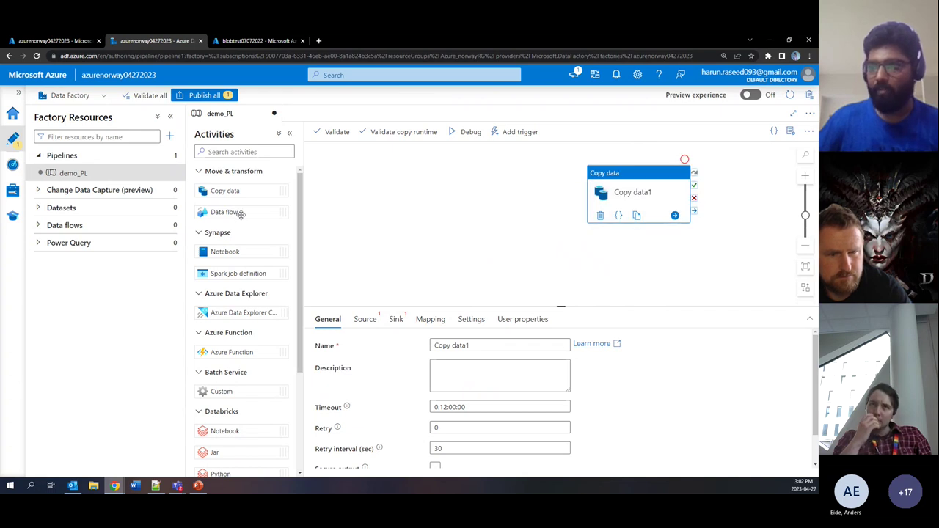
Step: Examine the available pipeline activities, including the Synapse, Databricks, Data Lake Analytics and General categories
{"action": "scroll", "coordinate": [220, 231], "scroll_direction": "down", "scroll_amount": 3}
{"action": "scroll", "coordinate": [229, 230], "scroll_direction": "up", "scroll_amount": 3}
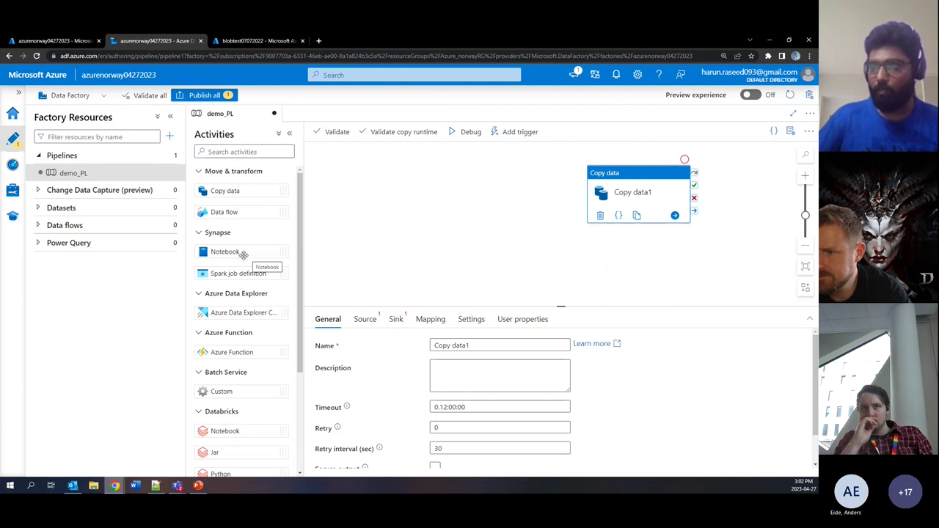
{"action": "scroll", "coordinate": [253, 279], "scroll_direction": "down", "scroll_amount": 2}
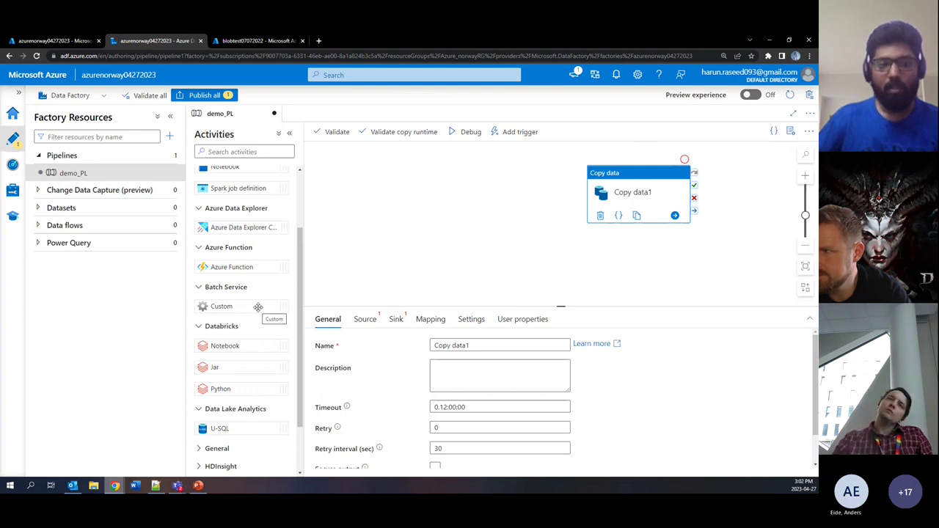
{"action": "scroll", "coordinate": [257, 305], "scroll_direction": "down", "scroll_amount": 2}
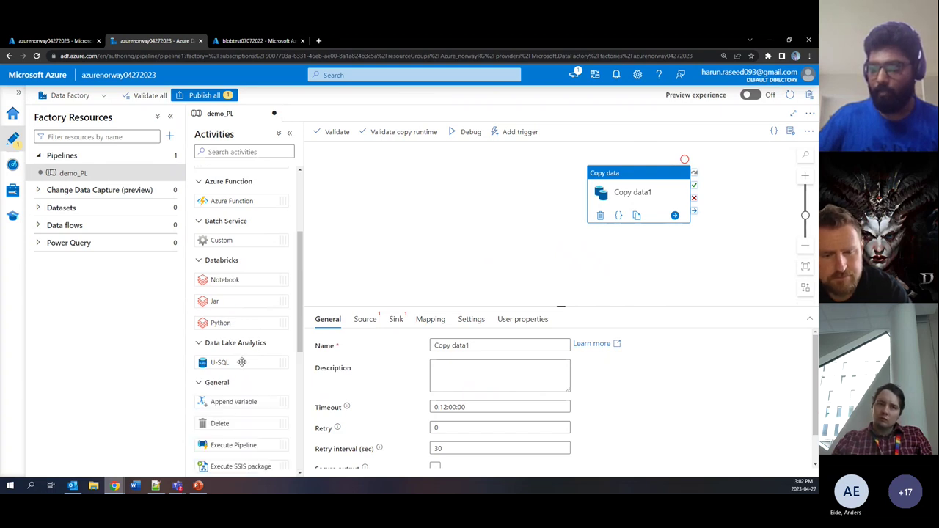
{"action": "scroll", "coordinate": [294, 408], "scroll_direction": "down", "scroll_amount": 3}
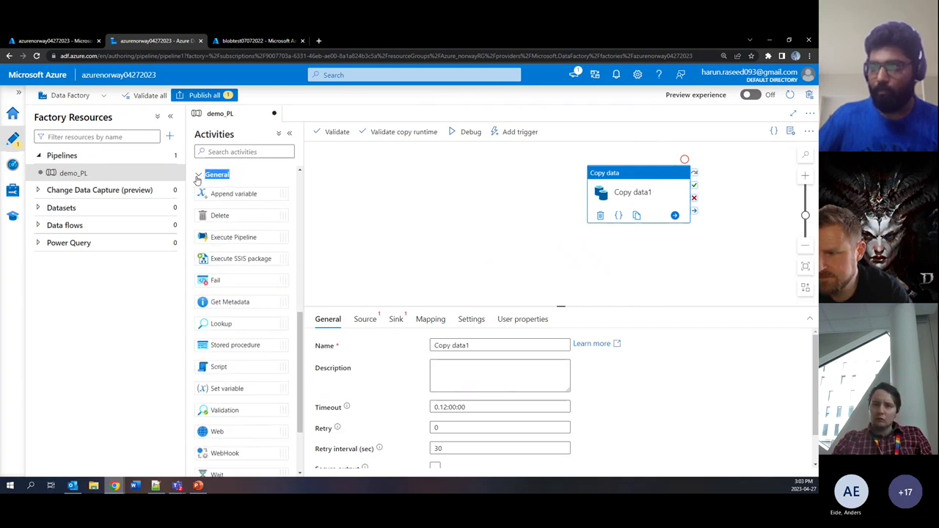
{"action": "left_click", "coordinate": [230, 177]}
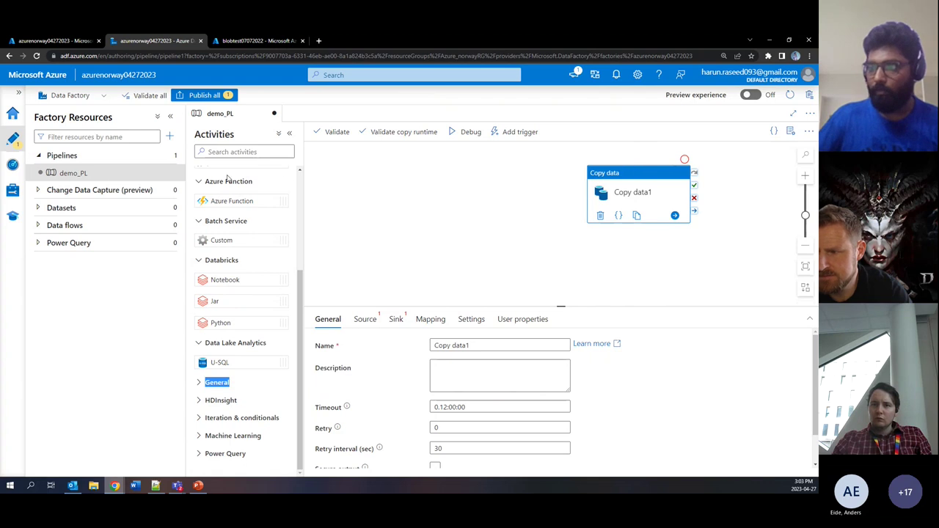
{"action": "left_click", "coordinate": [237, 360]}
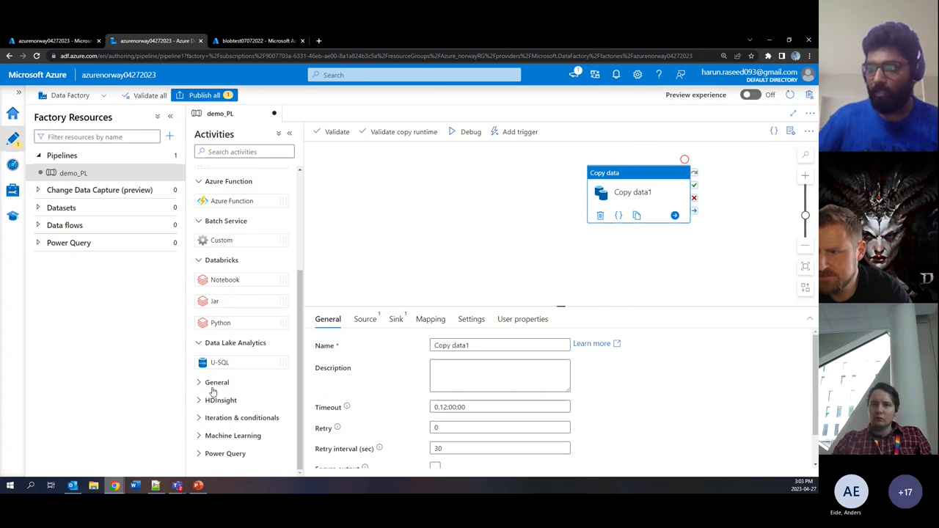
{"action": "left_click", "coordinate": [213, 384]}
{"action": "scroll", "coordinate": [278, 357], "scroll_direction": "down", "scroll_amount": 5}
{"action": "scroll", "coordinate": [258, 295], "scroll_direction": "up", "scroll_amount": 2}
{"action": "scroll", "coordinate": [235, 220], "scroll_direction": "up", "scroll_amount": 1}
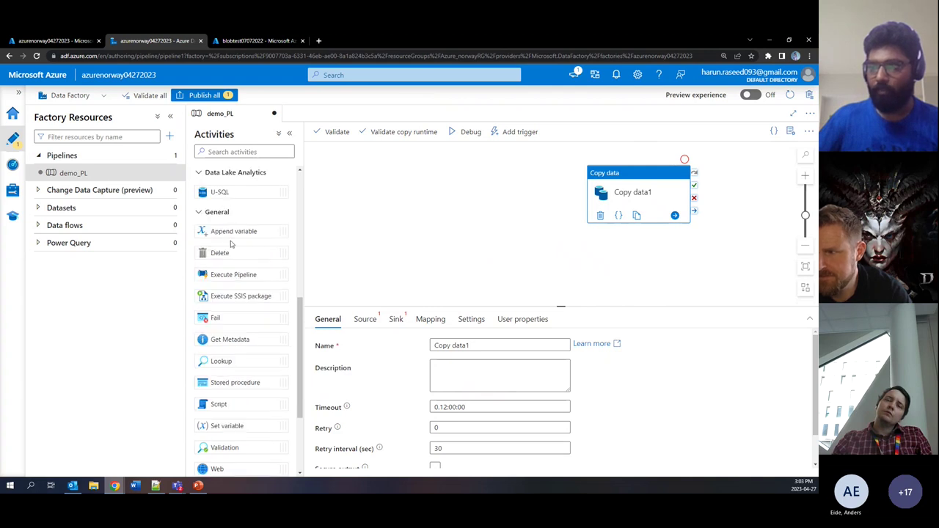
{"action": "scroll", "coordinate": [230, 245], "scroll_direction": "down", "scroll_amount": 2}
{"action": "scroll", "coordinate": [236, 218], "scroll_direction": "up", "scroll_amount": 1}
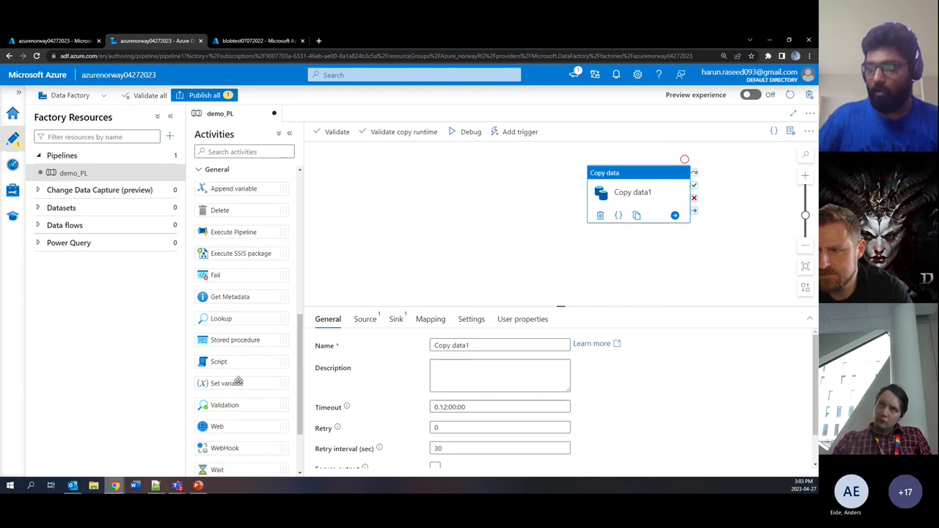
{"action": "scroll", "coordinate": [242, 297], "scroll_direction": "down", "scroll_amount": 2}
{"action": "scroll", "coordinate": [242, 392], "scroll_direction": "up", "scroll_amount": 10}
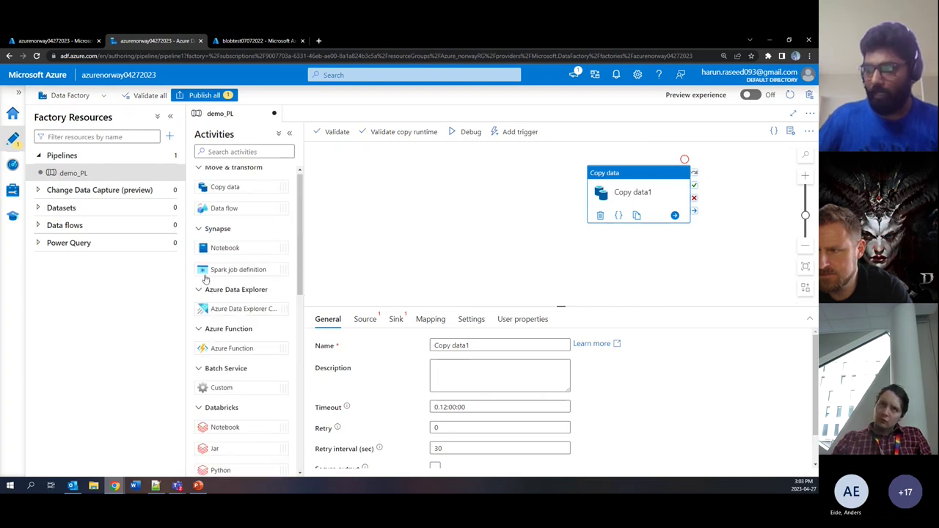
Step: Collapse the Move & transform category and reposition the Copy data activity near the upper middle of the canvas
{"action": "left_click", "coordinate": [200, 174]}
{"action": "left_click_drag", "start_coordinate": [594, 176], "coordinate": [521, 185]}
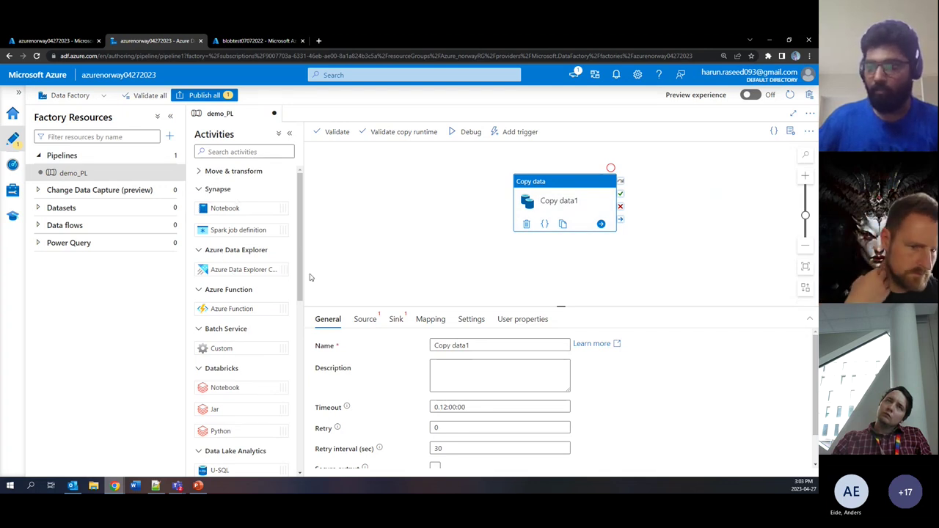
{"action": "left_click_drag", "start_coordinate": [577, 223], "coordinate": [543, 220]}
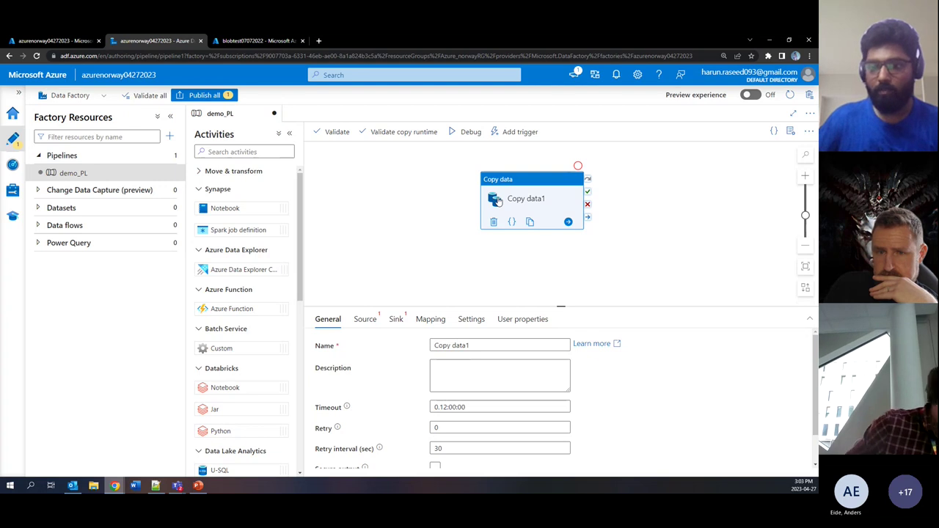
{"action": "left_click_drag", "start_coordinate": [496, 200], "coordinate": [510, 188]}
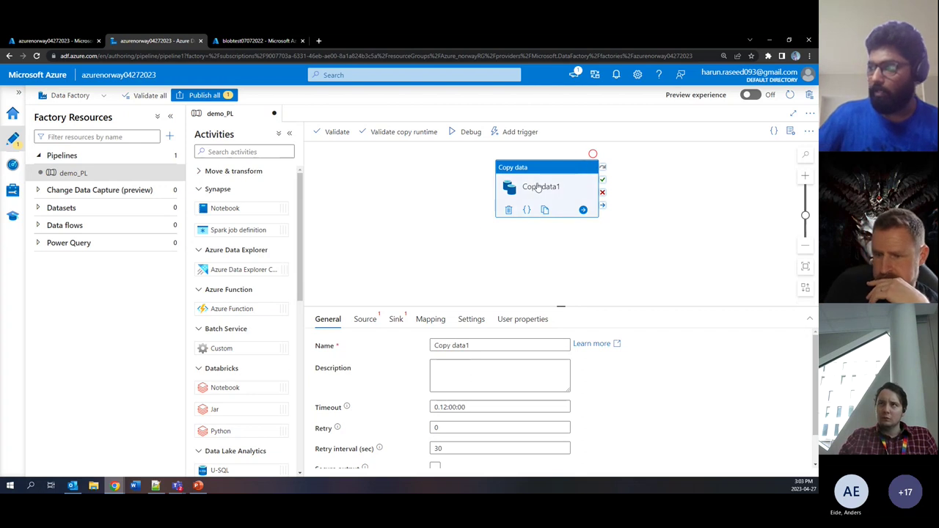
Step: Review the Copy data activity's general settings, in particular its timeout
{"action": "left_click_drag", "start_coordinate": [553, 184], "coordinate": [537, 190]}
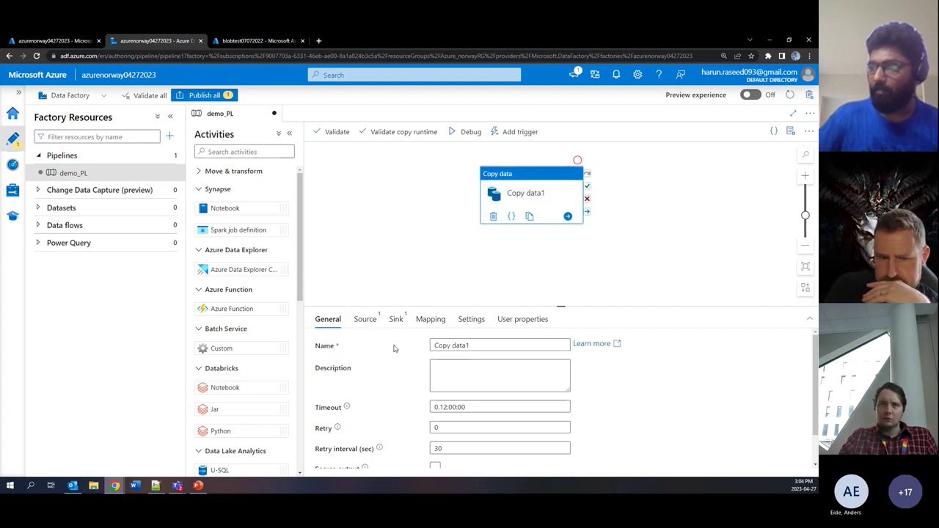
{"action": "scroll", "coordinate": [413, 357], "scroll_direction": "down", "scroll_amount": 1}
{"action": "scroll", "coordinate": [413, 356], "scroll_direction": "up", "scroll_amount": 1}
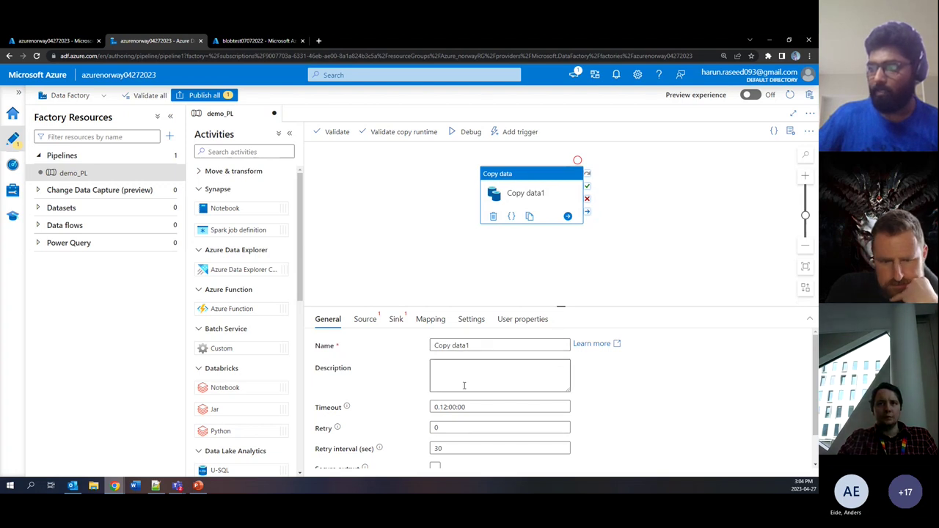
{"action": "scroll", "coordinate": [473, 366], "scroll_direction": "down", "scroll_amount": 1}
{"action": "left_click", "coordinate": [468, 370]}
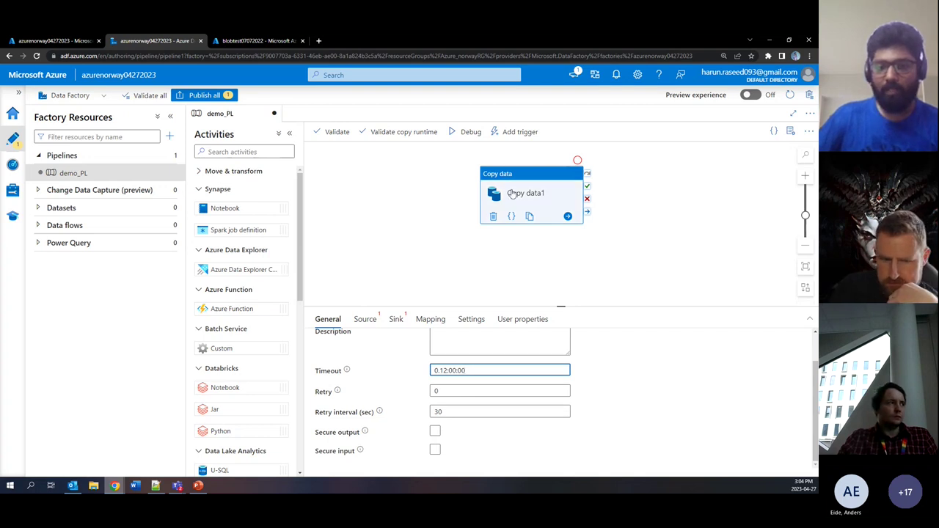
{"action": "triple_click", "coordinate": [472, 370]}
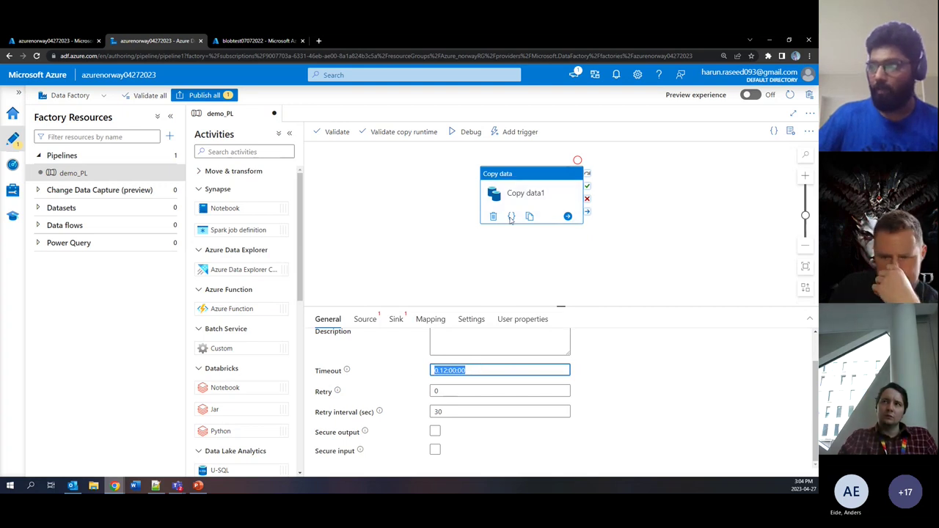
{"action": "left_click", "coordinate": [488, 369]}
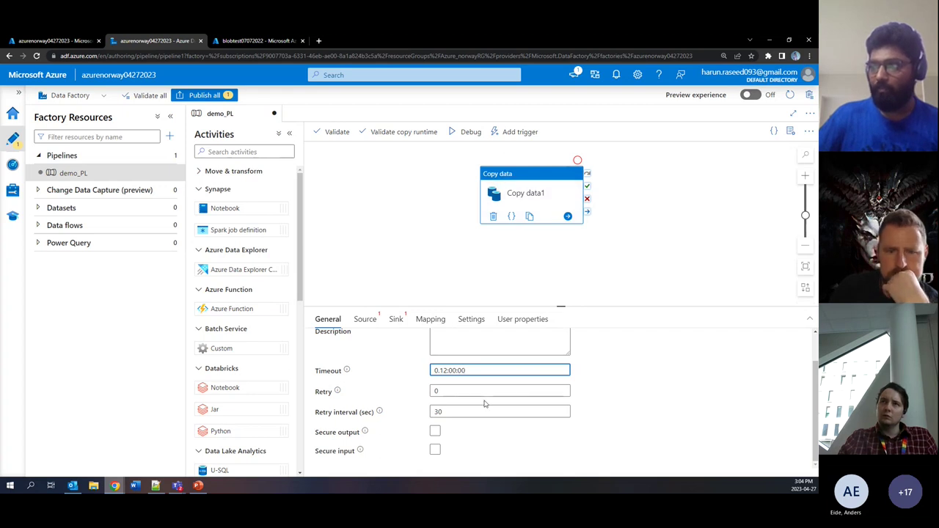
Step: Set the Copy data activity's retry count to 3
{"action": "left_click", "coordinate": [443, 391]}
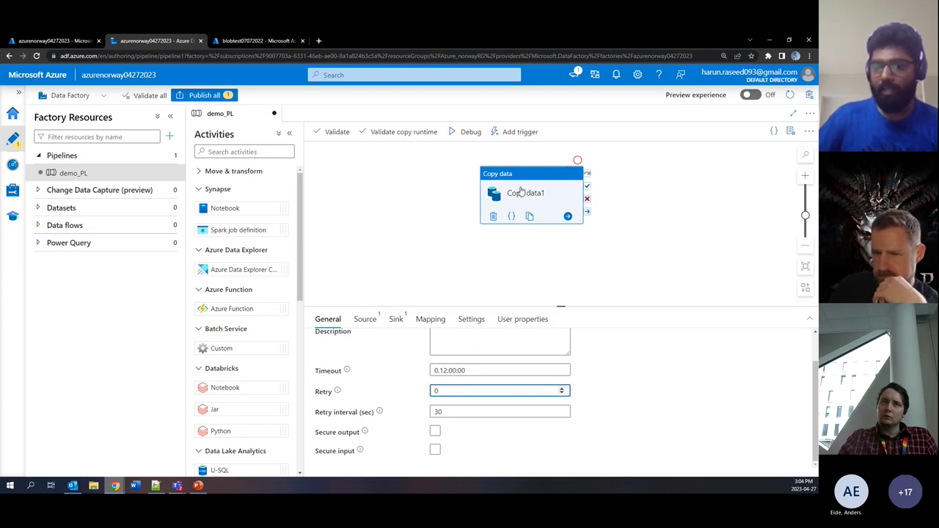
{"action": "left_click", "coordinate": [520, 191]}
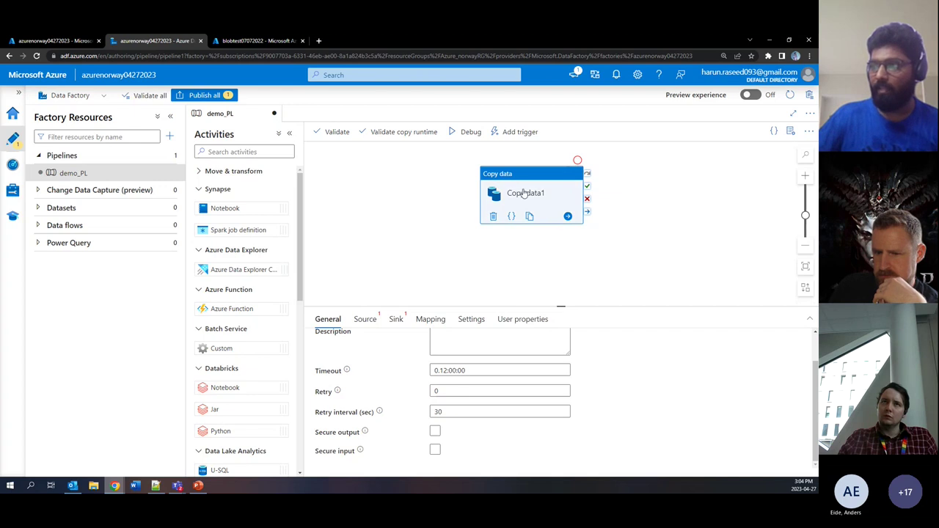
{"action": "left_click", "coordinate": [446, 392]}
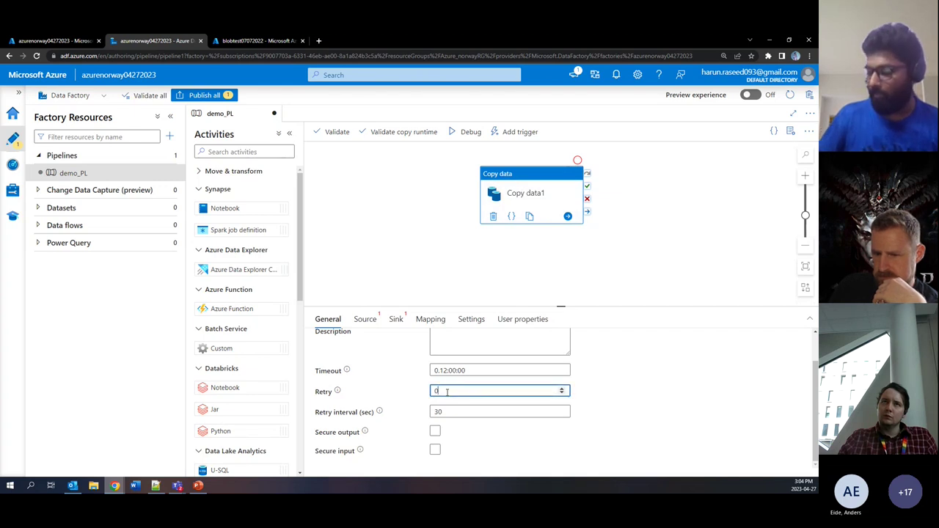
{"action": "key", "text": "BackSpace"}
{"action": "right_click", "coordinate": [447, 393]}
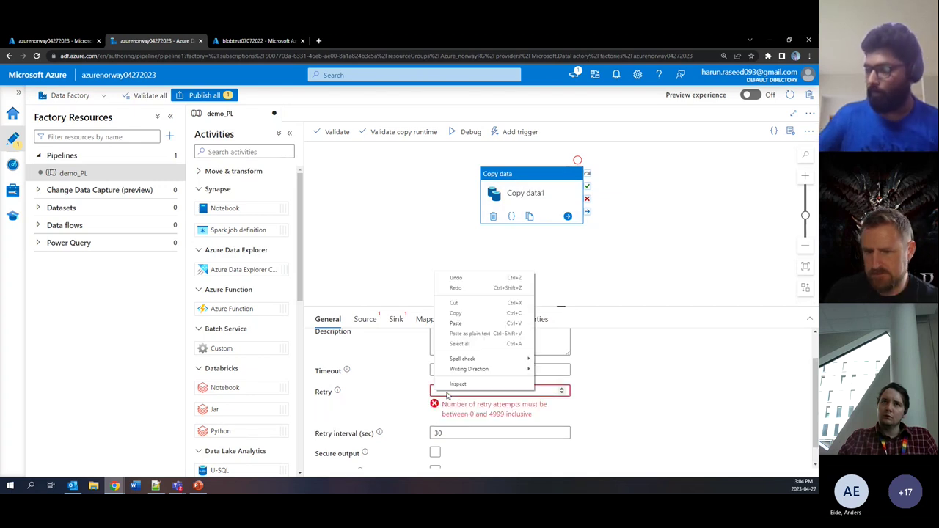
{"action": "key", "text": "Escape"}
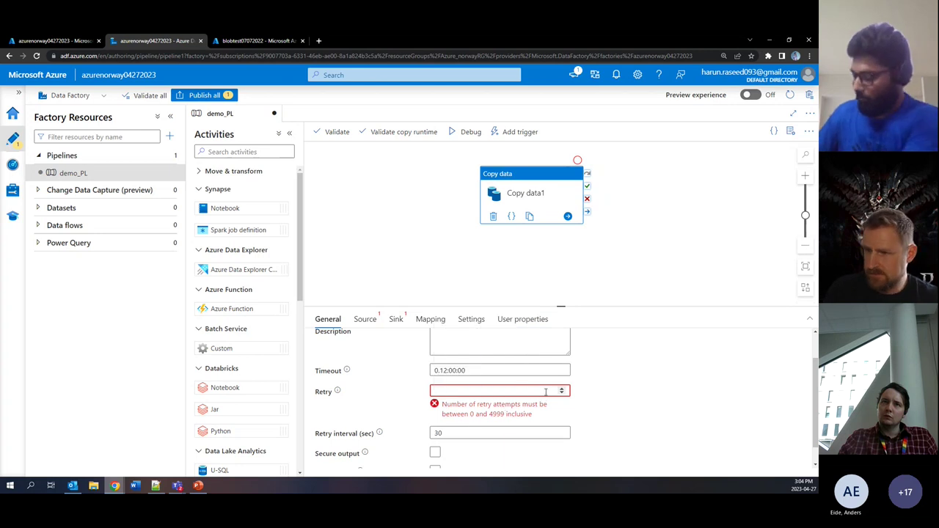
{"action": "type", "text": "3"}
{"action": "left_click", "coordinate": [429, 268]}
{"action": "left_click", "coordinate": [518, 204]}
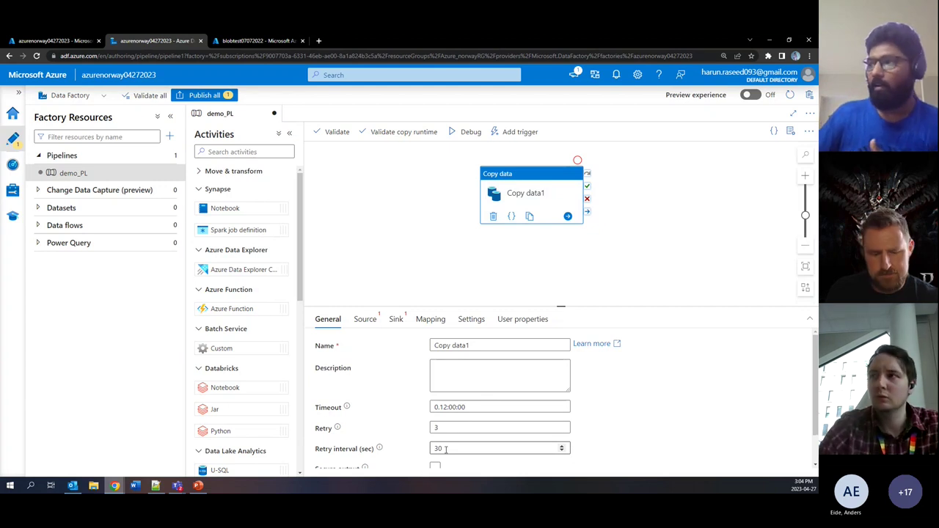
Step: Shift the Copy data activity slightly on the canvas and review its retry count and retry interval settings
{"action": "left_click_drag", "start_coordinate": [531, 194], "coordinate": [528, 203]}
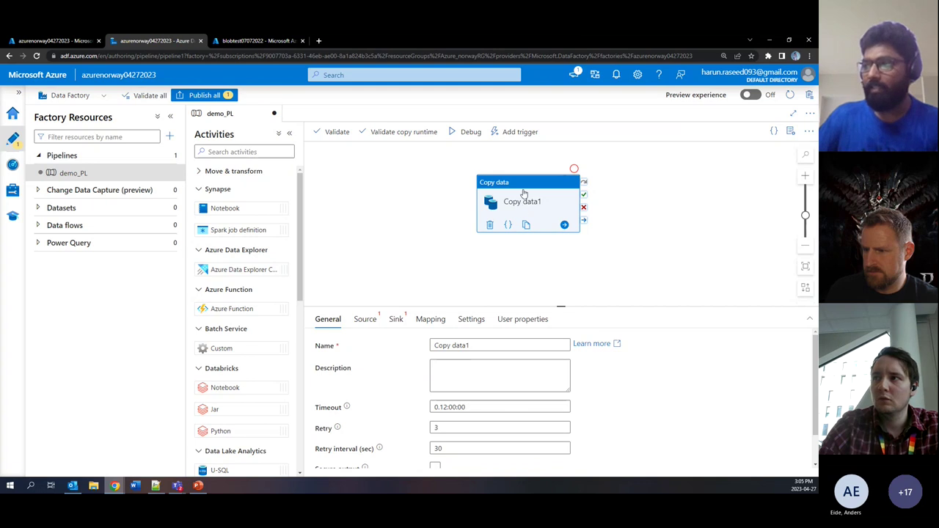
{"action": "left_click", "coordinate": [442, 428]}
{"action": "left_click", "coordinate": [447, 451]}
{"action": "left_click", "coordinate": [442, 428]}
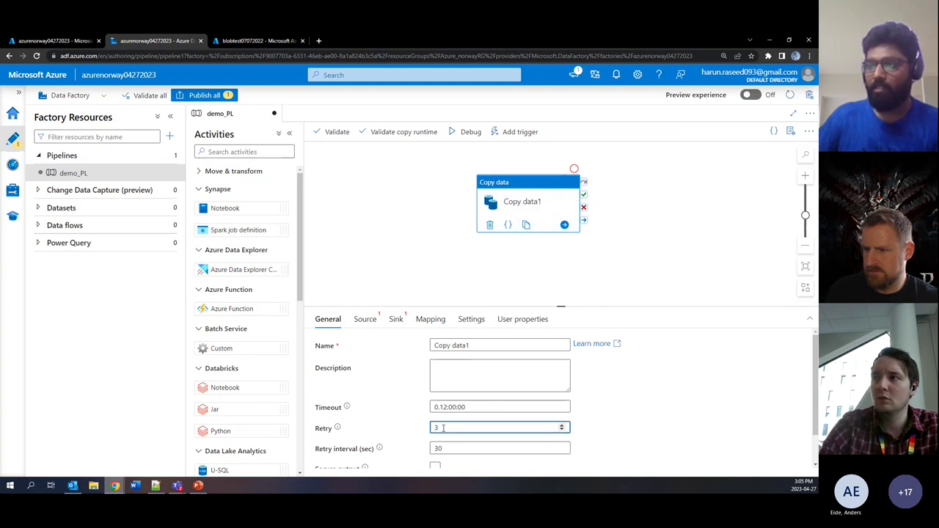
{"action": "left_click", "coordinate": [540, 203]}
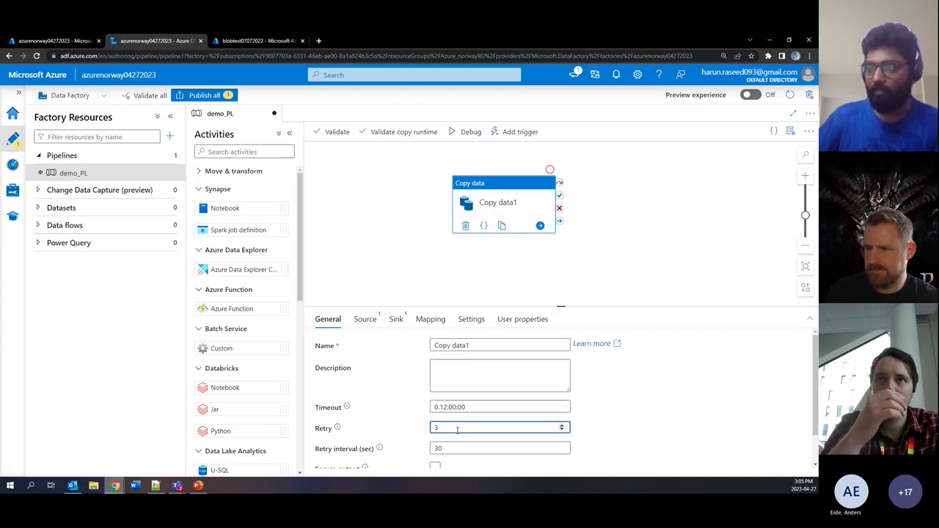
{"action": "scroll", "coordinate": [447, 426], "scroll_direction": "down", "scroll_amount": 1}
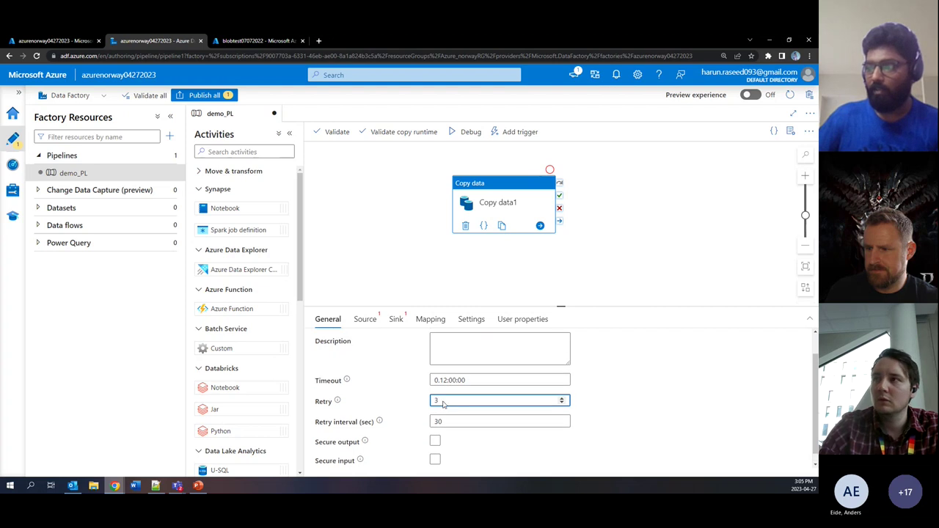
{"action": "scroll", "coordinate": [444, 414], "scroll_direction": "up", "scroll_amount": 1}
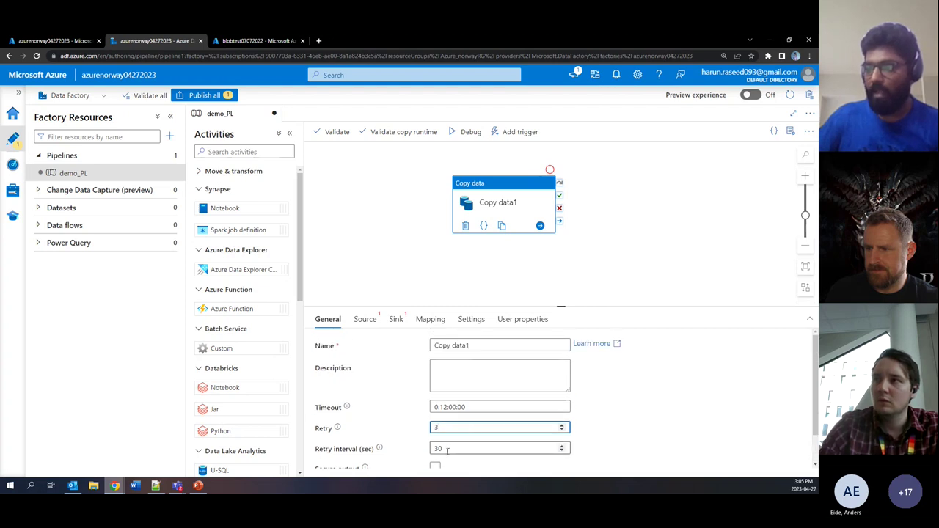
{"action": "left_click", "coordinate": [503, 448]}
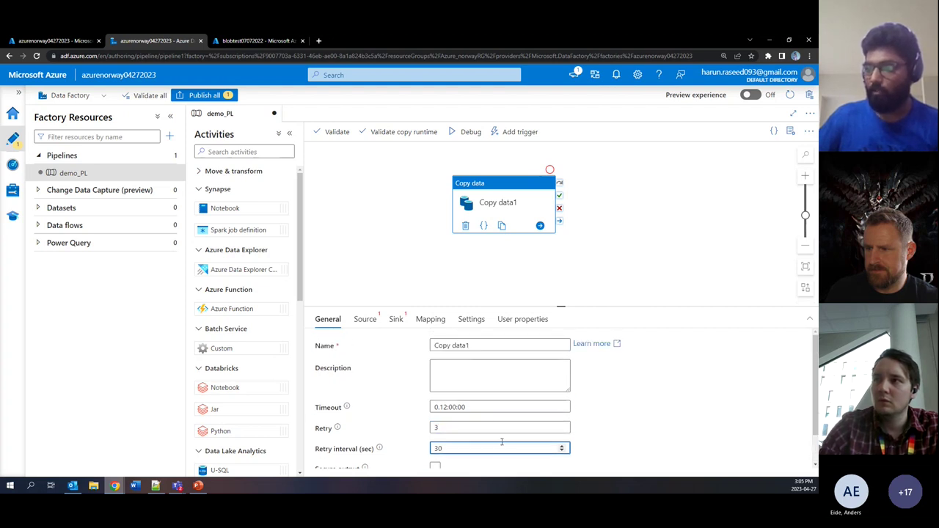
Step: Open the Copy data activity's source settings and start a new source dataset to show the available data stores
{"action": "left_click", "coordinate": [365, 319]}
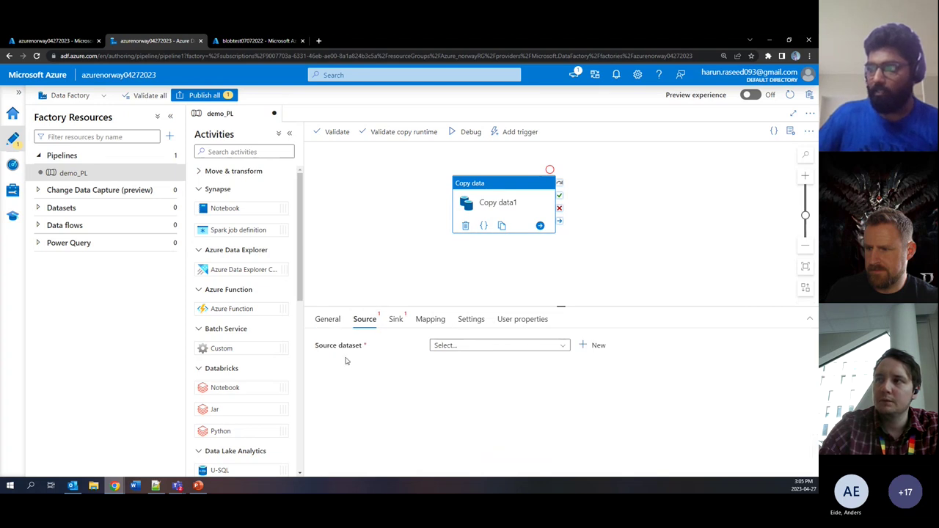
{"action": "left_click", "coordinate": [442, 351]}
{"action": "left_click", "coordinate": [562, 346]}
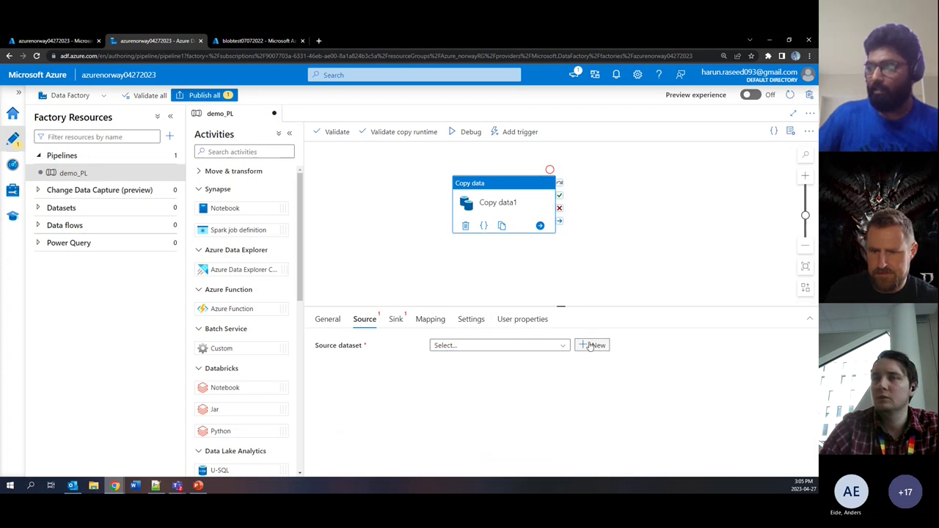
{"action": "left_click", "coordinate": [591, 345]}
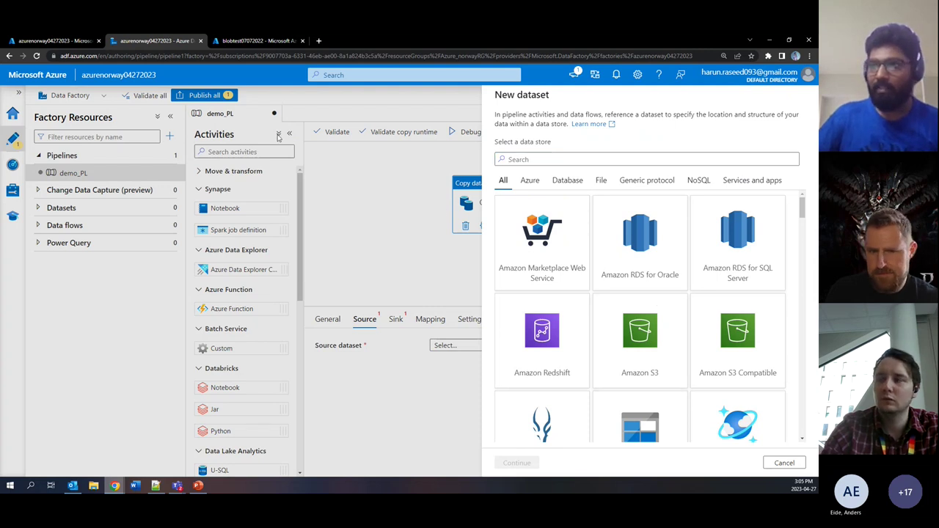
Step: Switch to the web whiteboard, draw a downward and an upward arrow beside the IR, L.S and DS diagram, and return to the data factory
{"action": "mouse_move", "coordinate": [115, 486]}
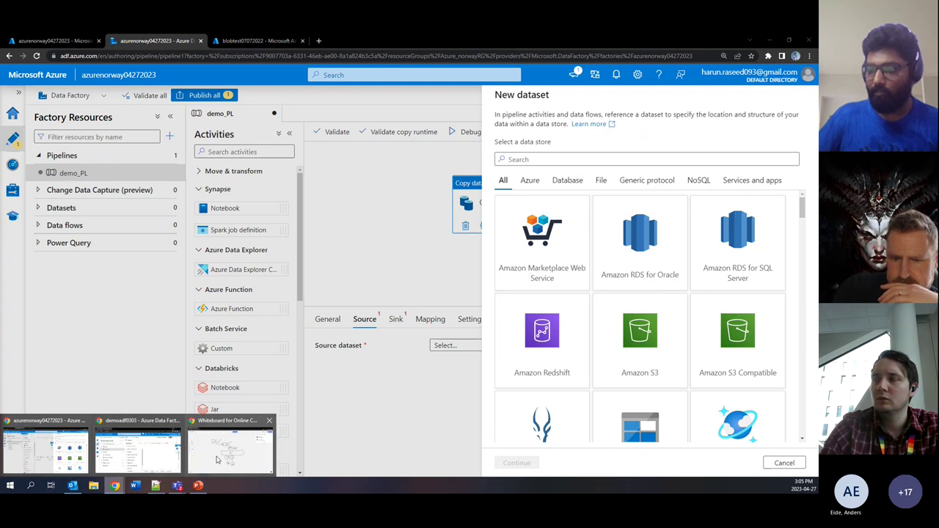
{"action": "left_click", "coordinate": [230, 447]}
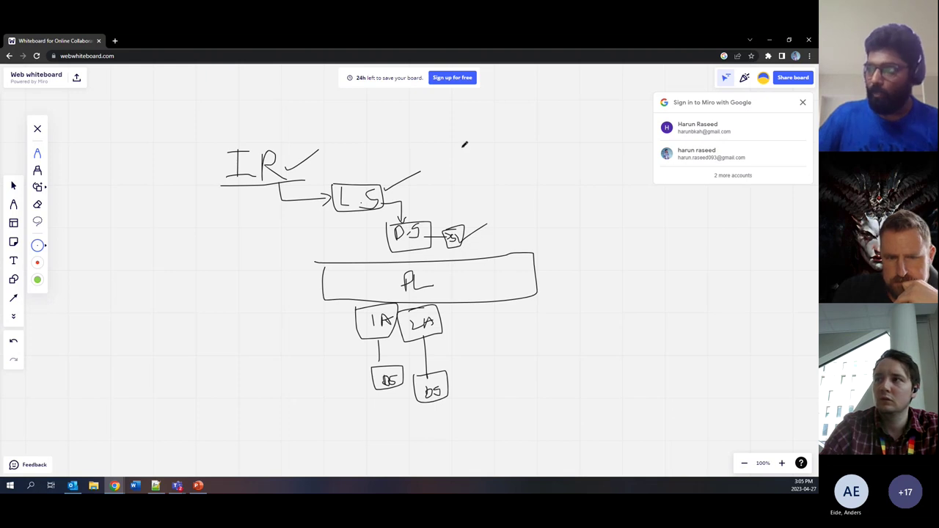
{"action": "mouse_move", "coordinate": [435, 131]}
{"action": "left_mouse_down"}
{"action": "mouse_move", "coordinate": [504, 226]}
{"action": "mouse_move", "coordinate": [526, 166]}
{"action": "mouse_move", "coordinate": [490, 114]}
{"action": "left_mouse_up"}
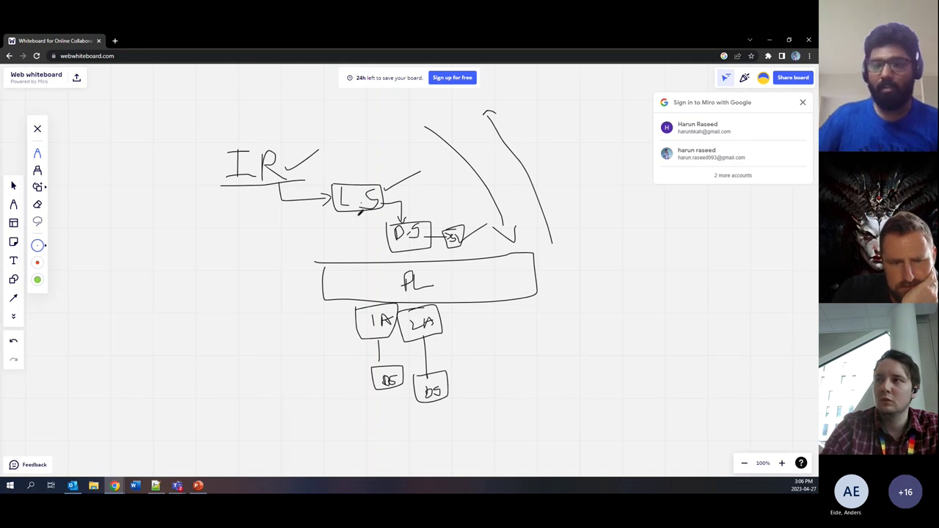
{"action": "left_click", "coordinate": [769, 38]}
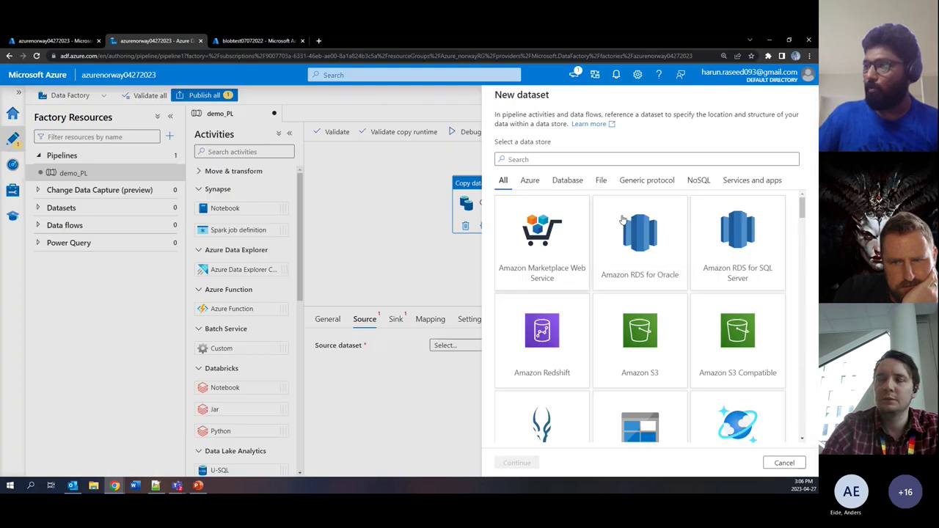
Step: Cancel the new dataset and examine the data factory's integration runtimes, widening the name column to read the full runtime name
{"action": "left_click", "coordinate": [783, 463]}
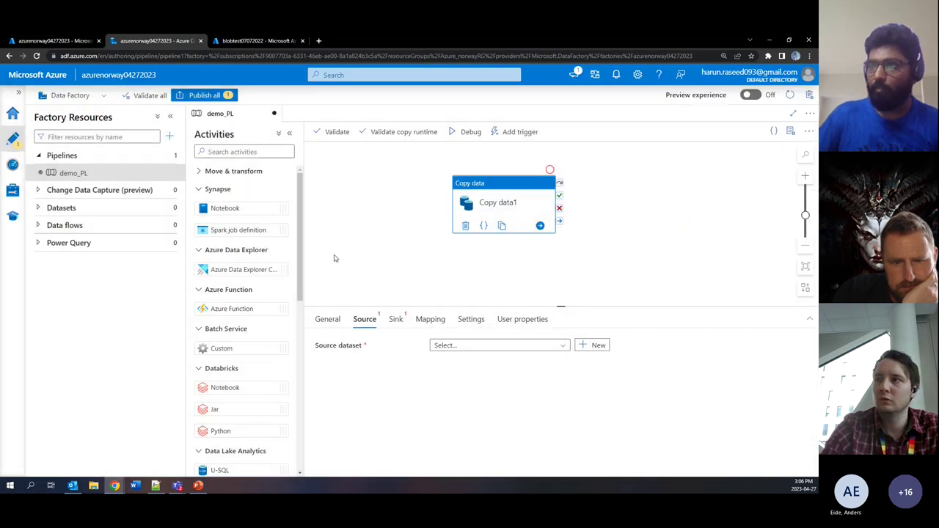
{"action": "left_click", "coordinate": [13, 192]}
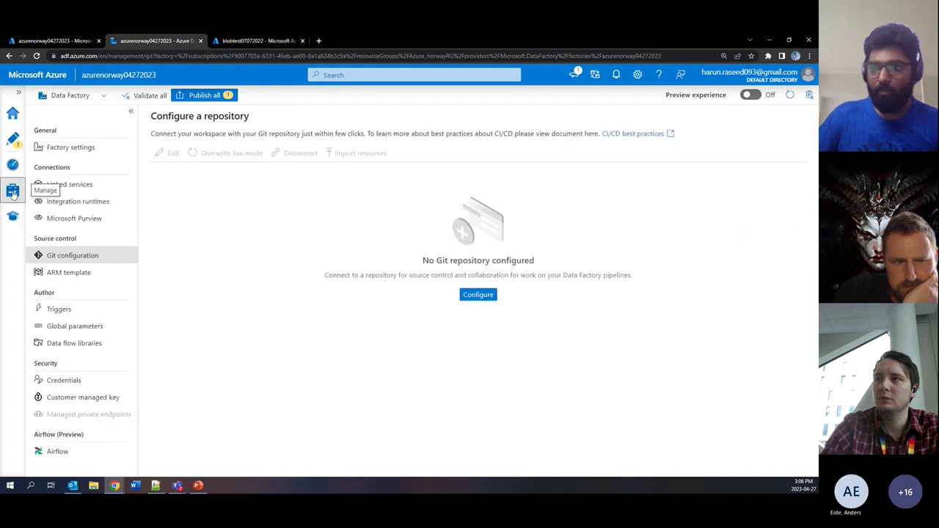
{"action": "left_click", "coordinate": [86, 204]}
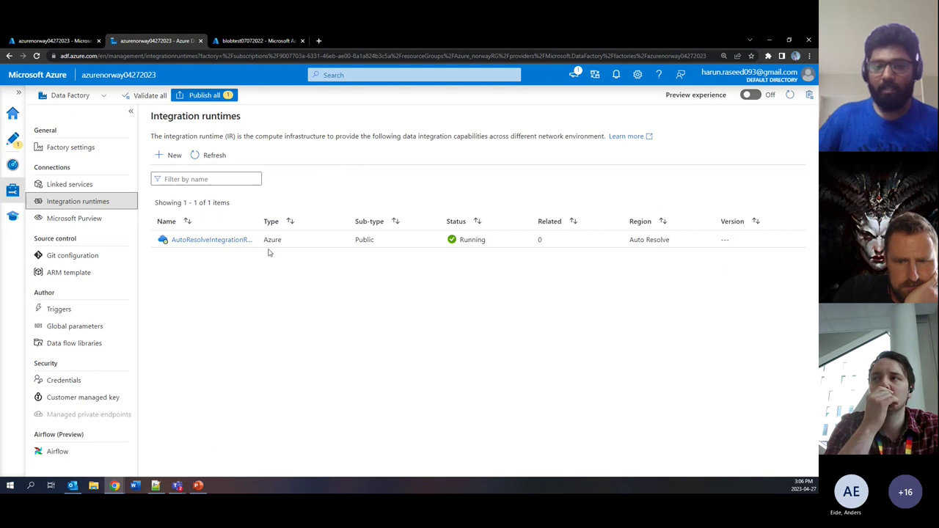
{"action": "left_click_drag", "start_coordinate": [255, 221], "coordinate": [297, 222]}
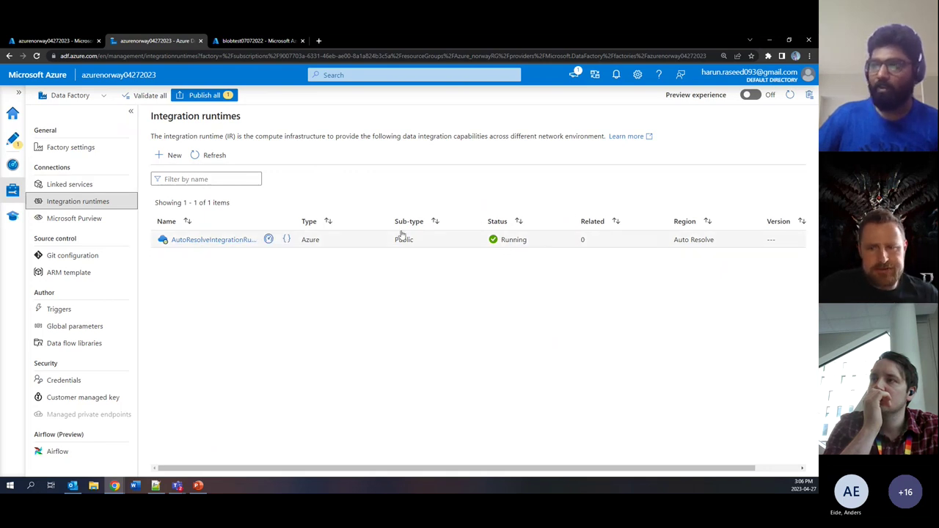
{"action": "left_click_drag", "start_coordinate": [294, 221], "coordinate": [316, 221]}
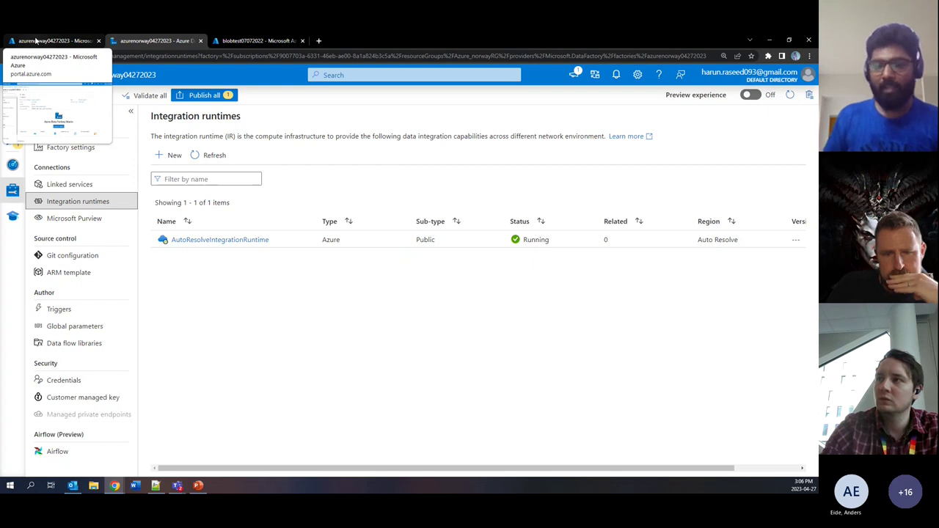
{"action": "left_click_drag", "start_coordinate": [352, 246], "coordinate": [316, 245]}
{"action": "left_click", "coordinate": [325, 291]}
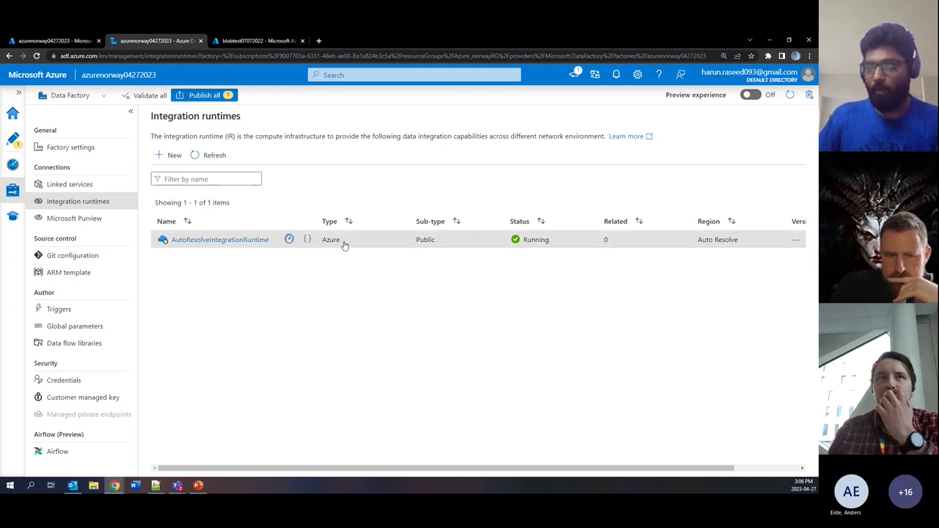
{"action": "double_click", "coordinate": [333, 242]}
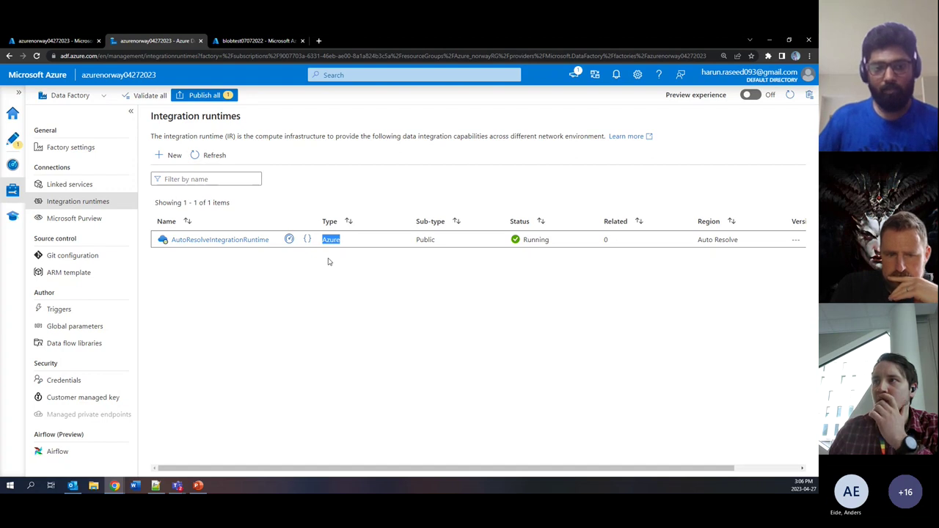
{"action": "left_click", "coordinate": [330, 271]}
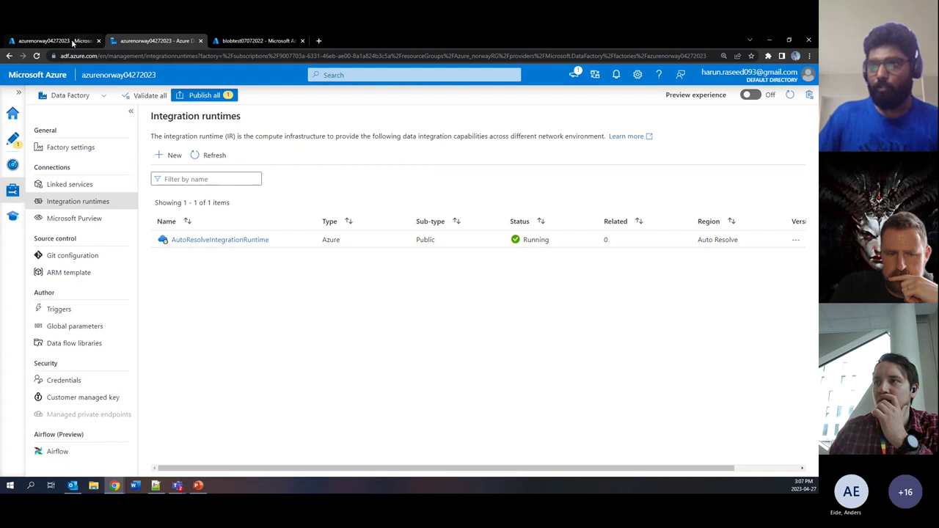
Step: Open democontainer in the blobtest07072022 storage account and highlight the name of its .dbc file
{"action": "left_click", "coordinate": [257, 41]}
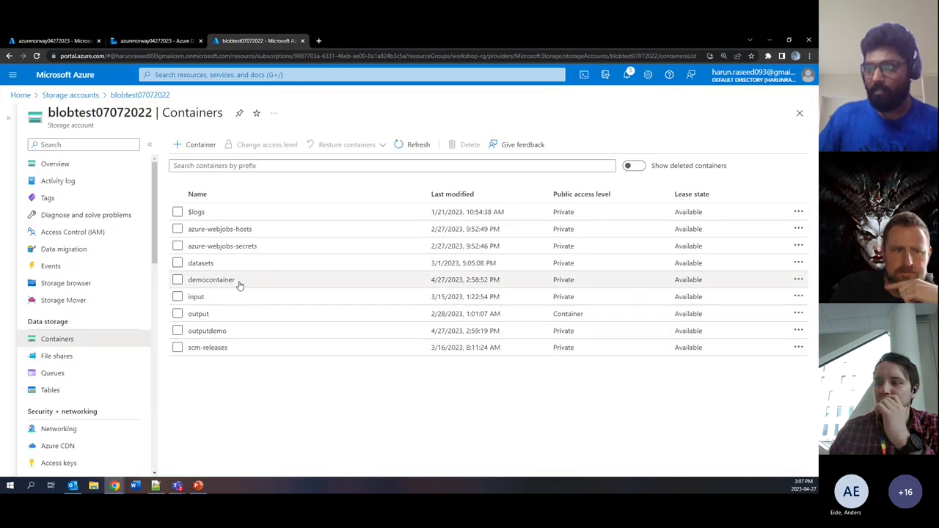
{"action": "left_click", "coordinate": [233, 280]}
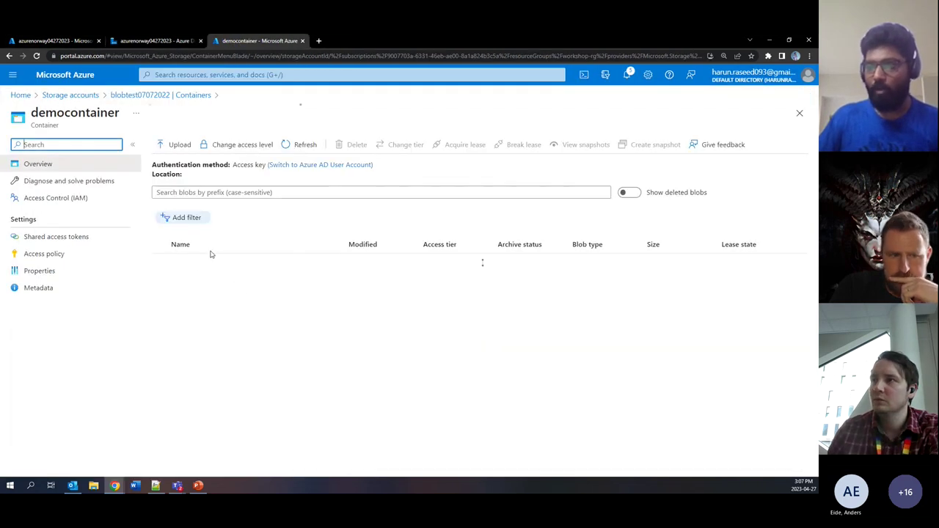
{"action": "left_click_drag", "start_coordinate": [335, 270], "coordinate": [184, 268]}
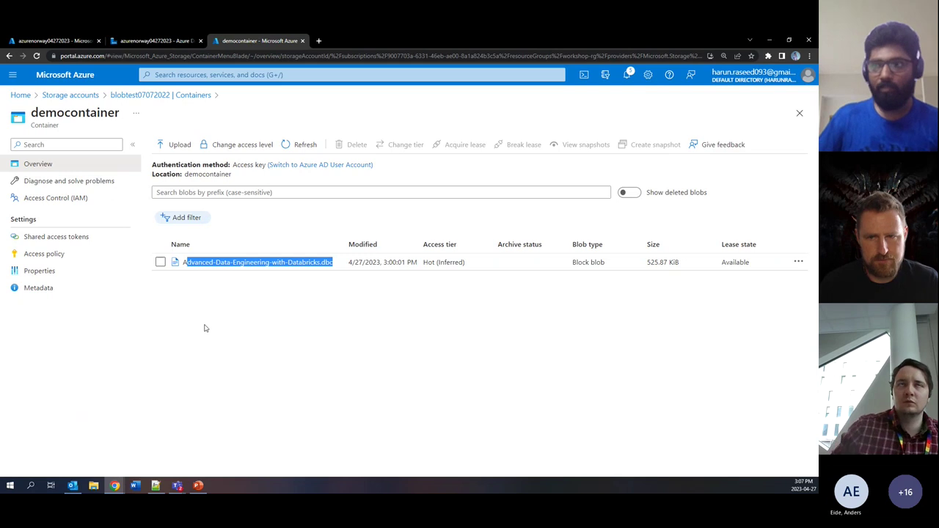
Step: Return to the data factory and create a self-hosted integration runtime named integrationRuntime1, leaving its description blank, and close the setup
{"action": "left_click", "coordinate": [132, 42]}
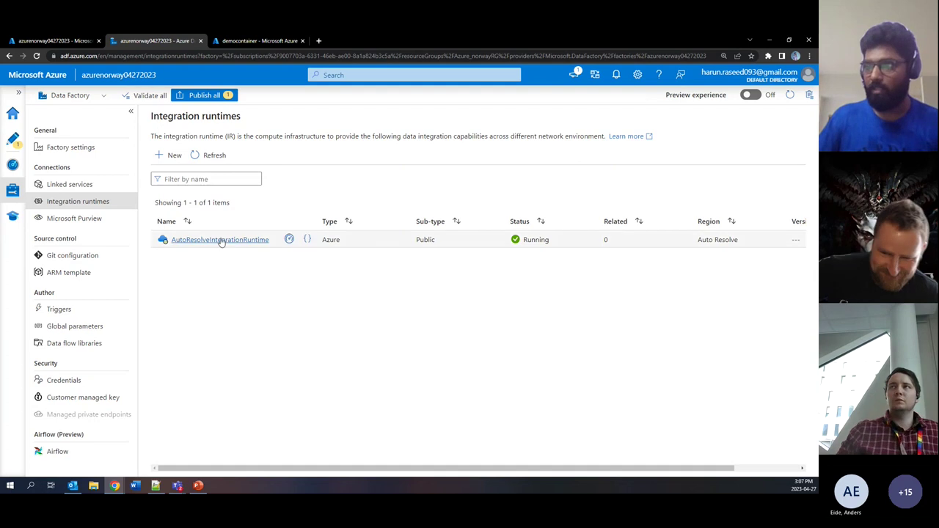
{"action": "left_click", "coordinate": [170, 156]}
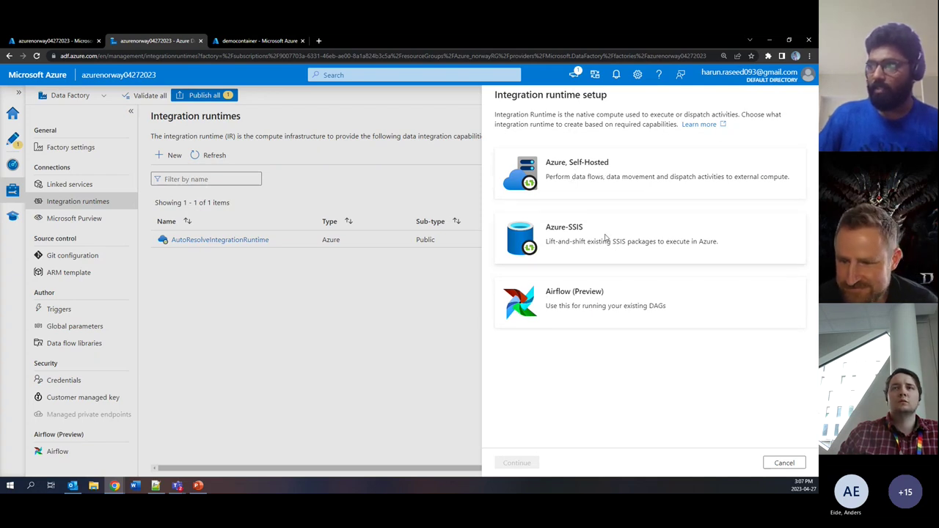
{"action": "left_click", "coordinate": [638, 167]}
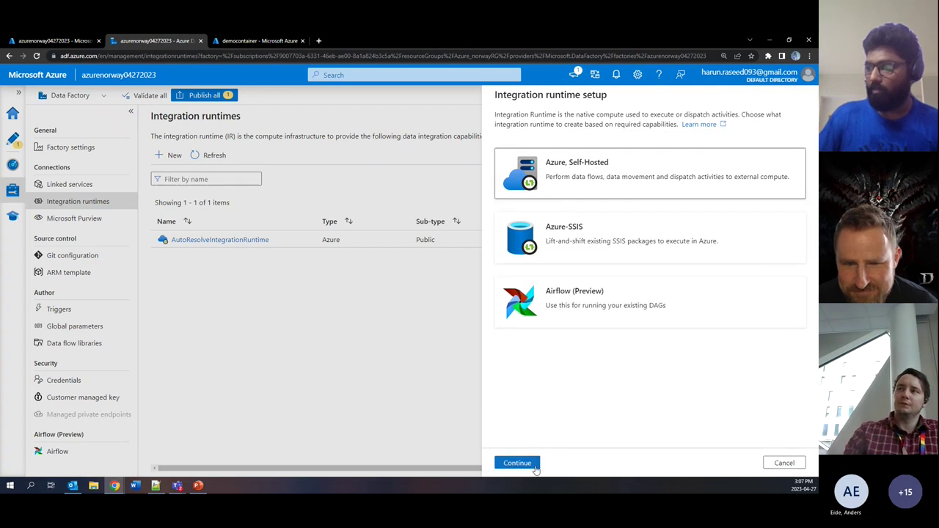
{"action": "left_click", "coordinate": [534, 470]}
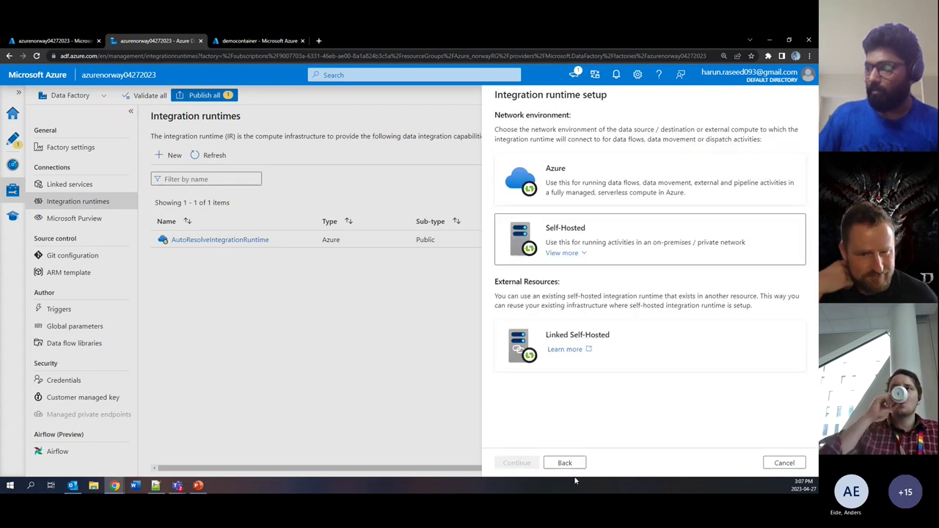
{"action": "left_click", "coordinate": [522, 464]}
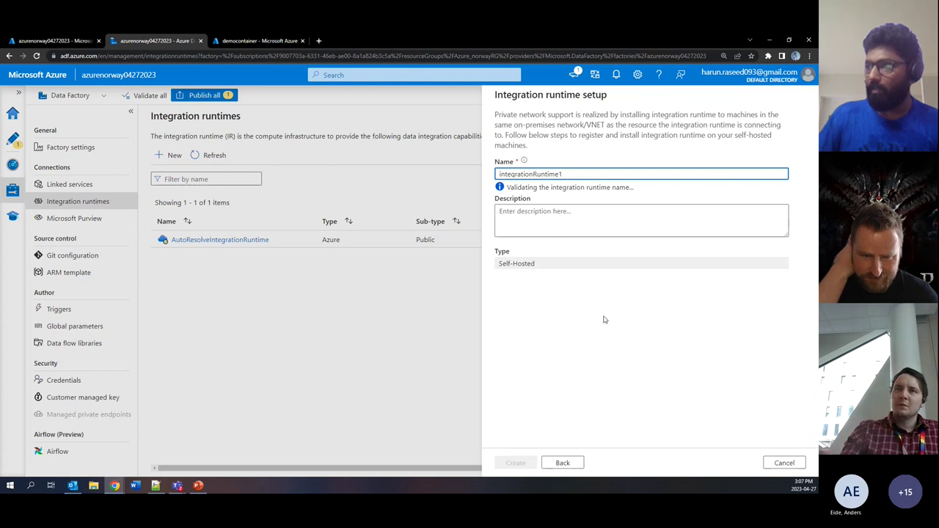
{"action": "left_click", "coordinate": [547, 211]}
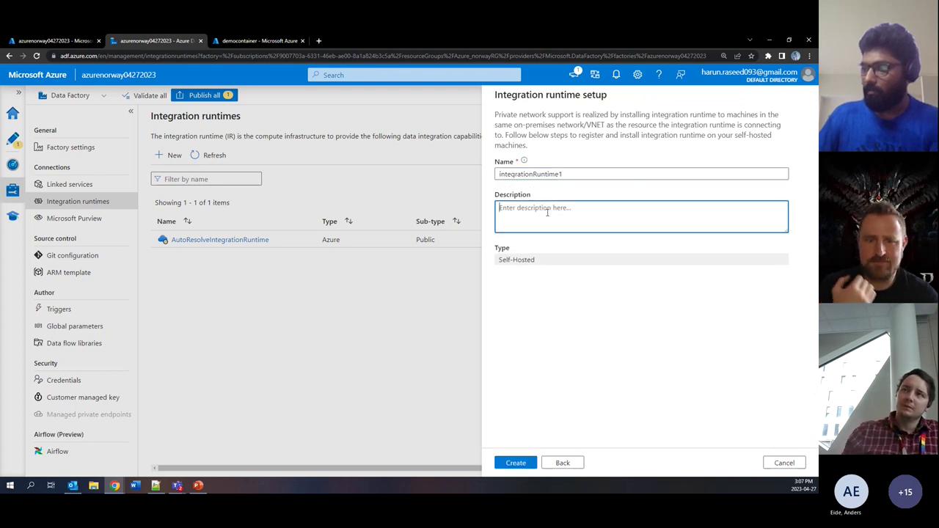
{"action": "left_click", "coordinate": [524, 468]}
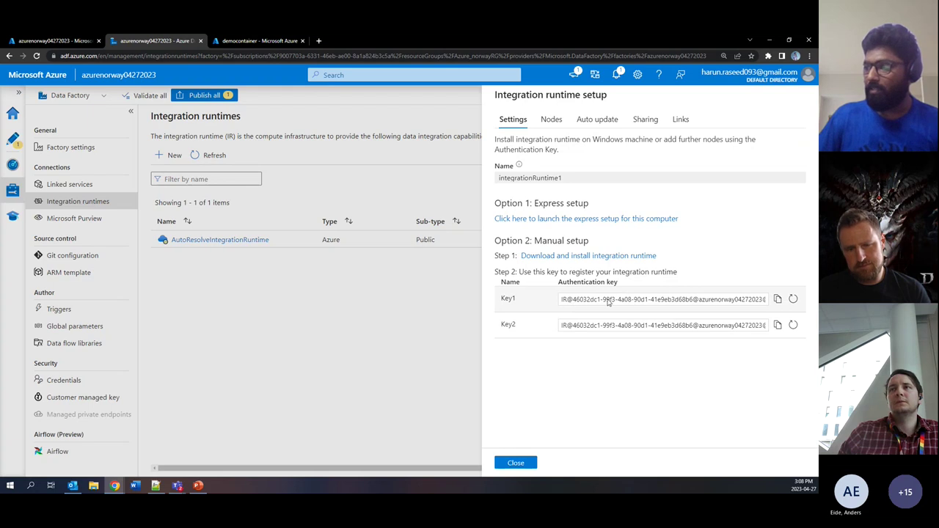
{"action": "left_click", "coordinate": [533, 460]}
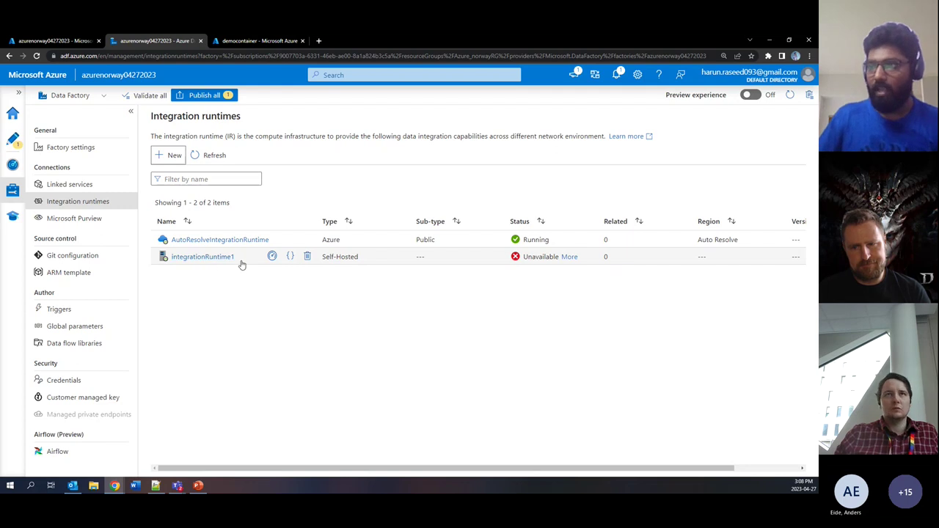
Step: Look over the general settings for a new Azure-SSIS integration runtime, and cancel the setup and the feedback form
{"action": "left_click", "coordinate": [168, 155]}
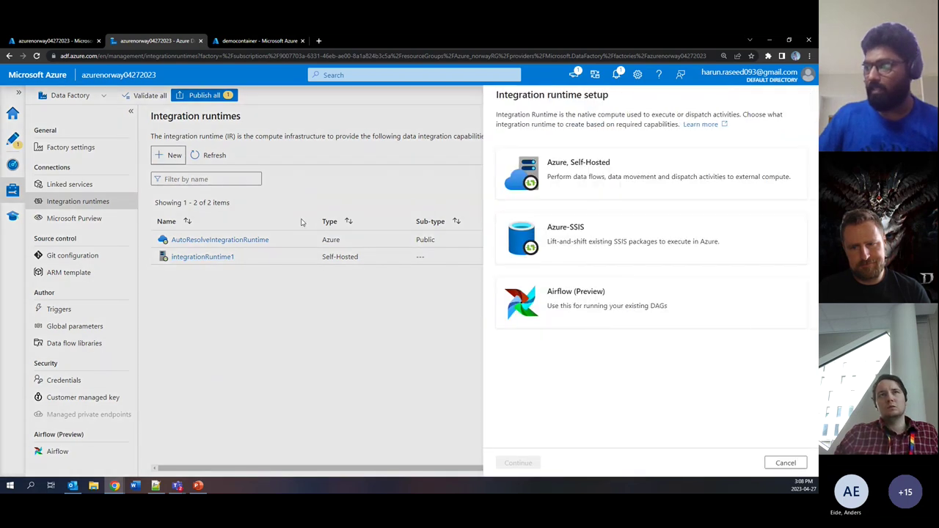
{"action": "left_click", "coordinate": [559, 250]}
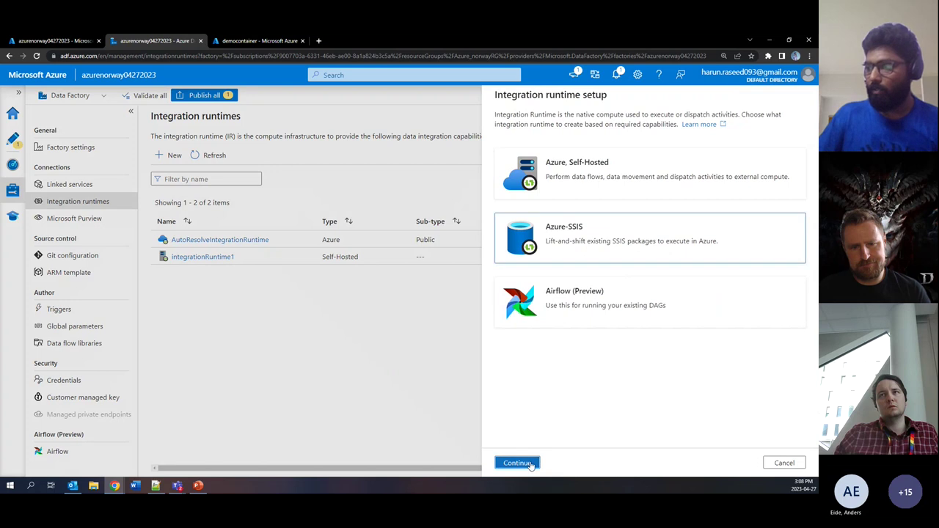
{"action": "left_click", "coordinate": [517, 463]}
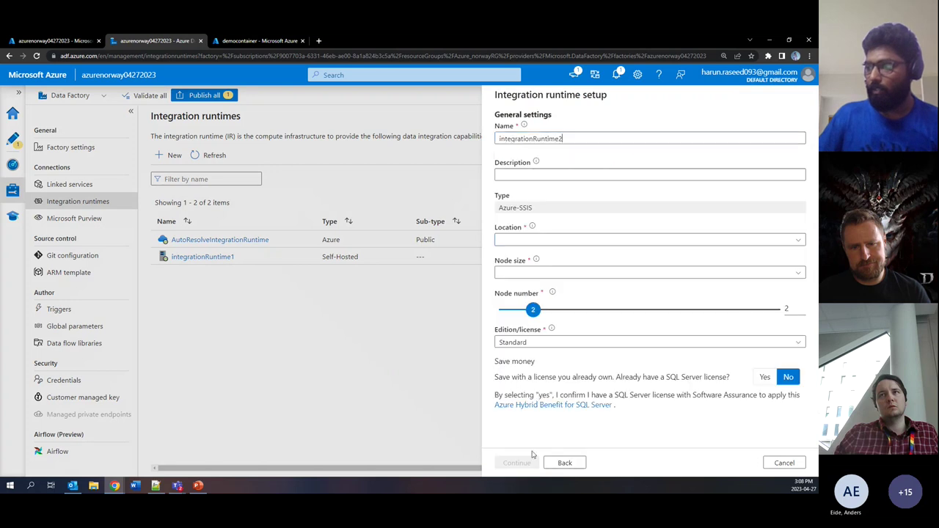
{"action": "left_click", "coordinate": [535, 307]}
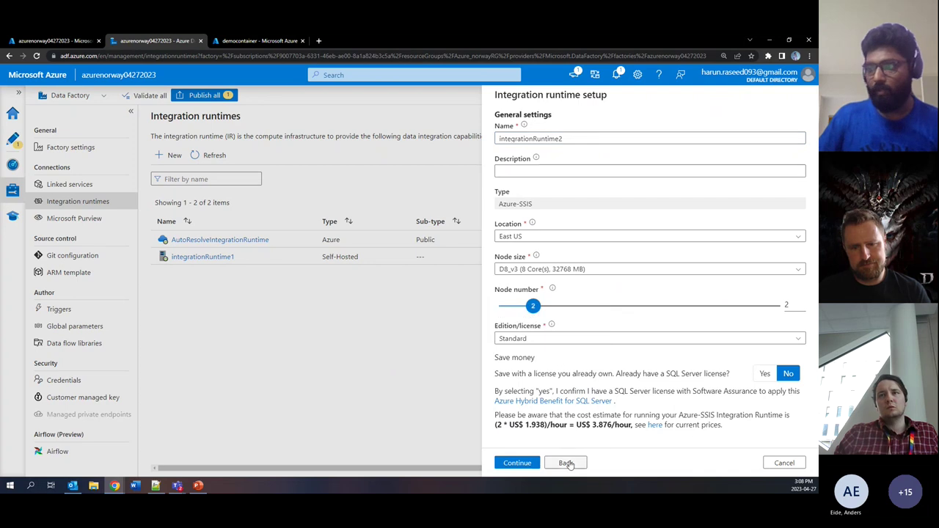
{"action": "left_click", "coordinate": [772, 464]}
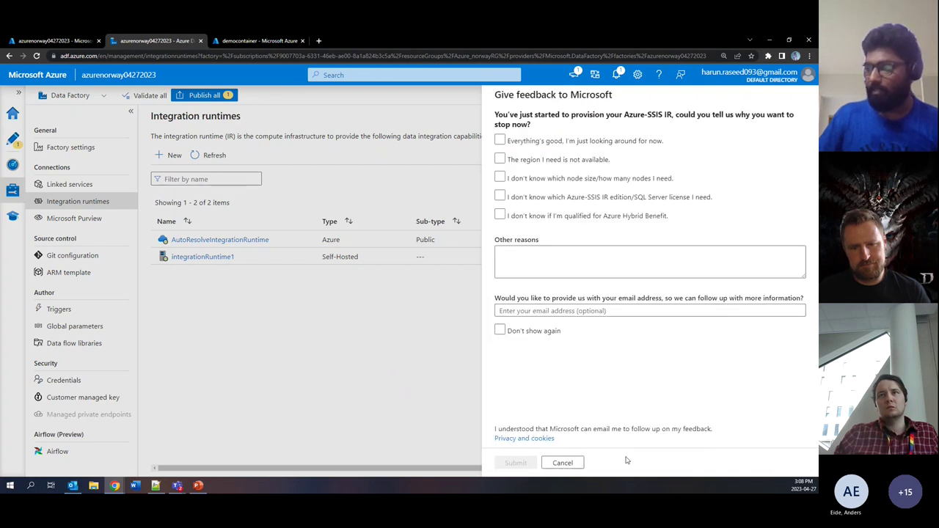
{"action": "left_click", "coordinate": [566, 462]}
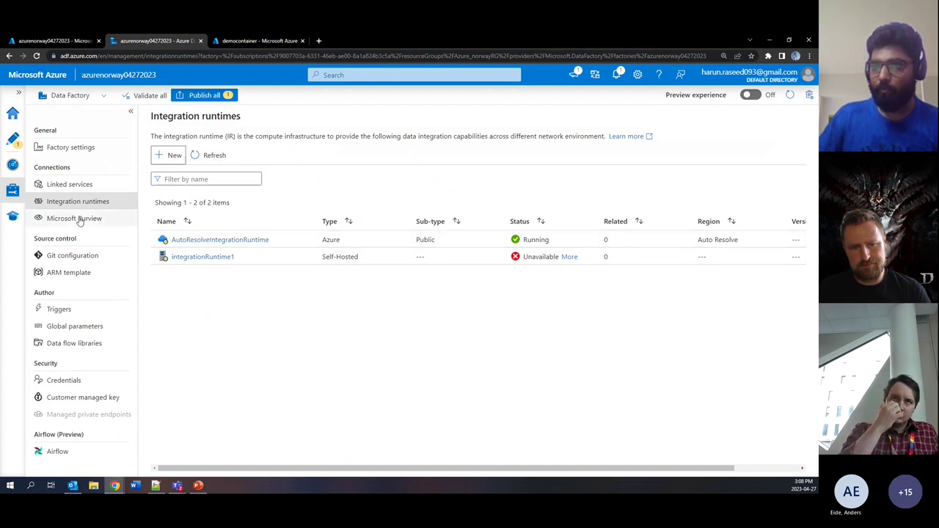
Step: Switch to the web whiteboard, draw a short stroke at the upper edge of the L.S box, and return to the data factory
{"action": "mouse_move", "coordinate": [114, 485]}
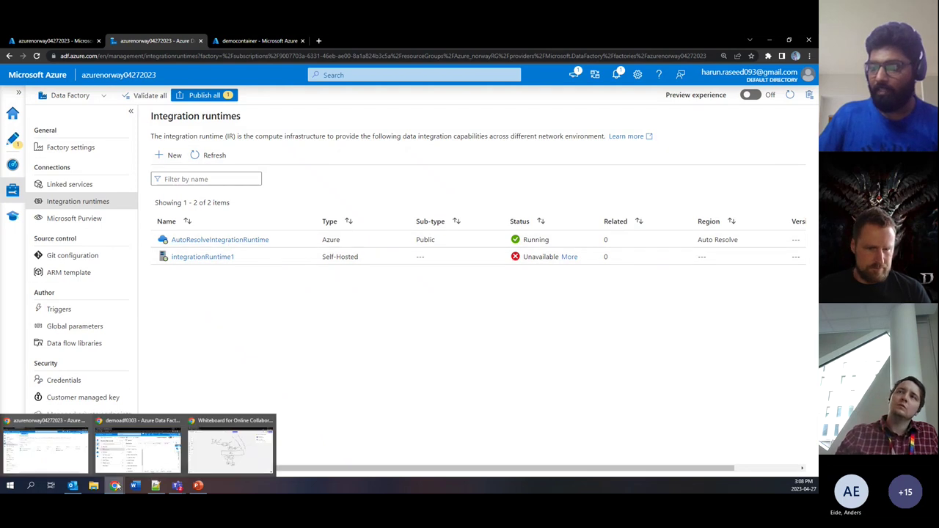
{"action": "left_click", "coordinate": [227, 448]}
{"action": "mouse_move", "coordinate": [358, 185]}
{"action": "left_mouse_down"}
{"action": "mouse_move", "coordinate": [337, 182]}
{"action": "mouse_move", "coordinate": [388, 207]}
{"action": "mouse_move", "coordinate": [348, 181]}
{"action": "left_mouse_up"}
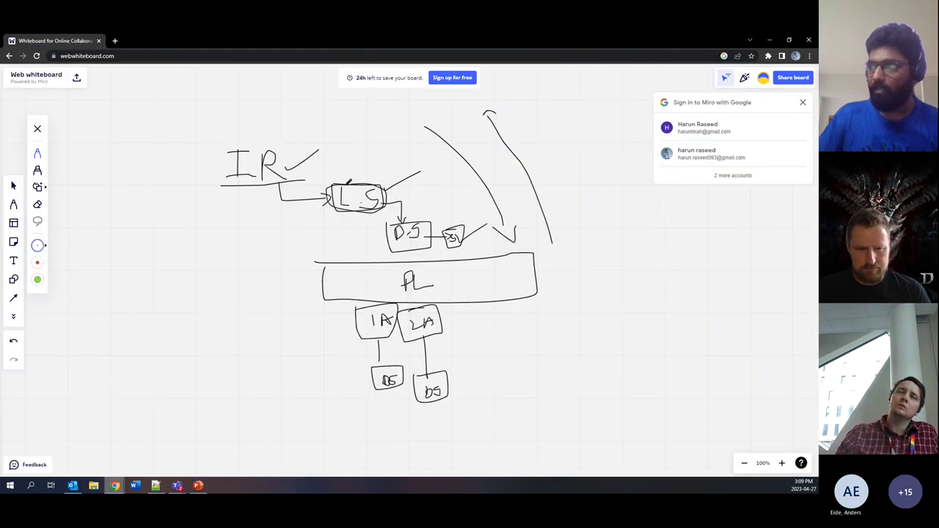
{"action": "left_click", "coordinate": [768, 40]}
Step: Start a new linked service in the data factory and browse the database, generic protocol, and services and apps data stores
{"action": "left_click", "coordinate": [79, 190]}
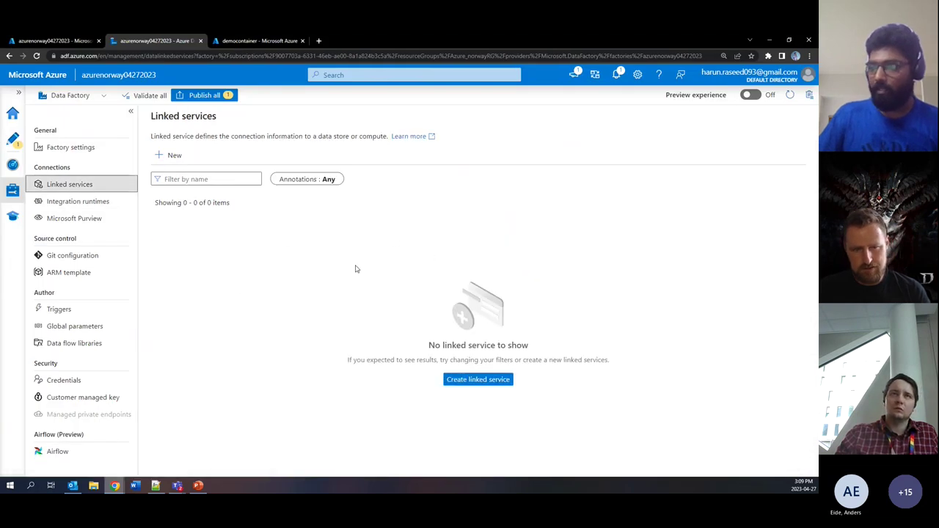
{"action": "left_click", "coordinate": [484, 383]}
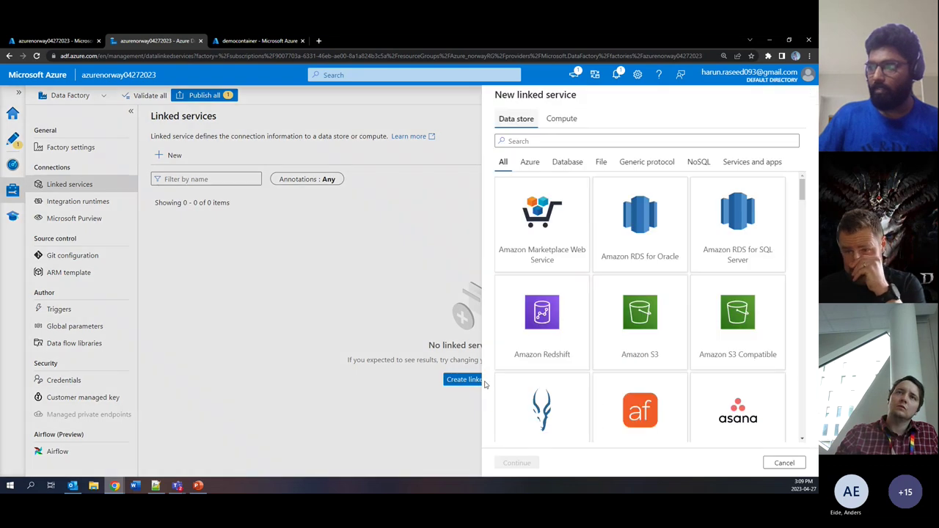
{"action": "mouse_move", "coordinate": [803, 190]}
{"action": "left_mouse_down"}
{"action": "mouse_move", "coordinate": [810, 318]}
{"action": "mouse_move", "coordinate": [799, 186]}
{"action": "left_mouse_up"}
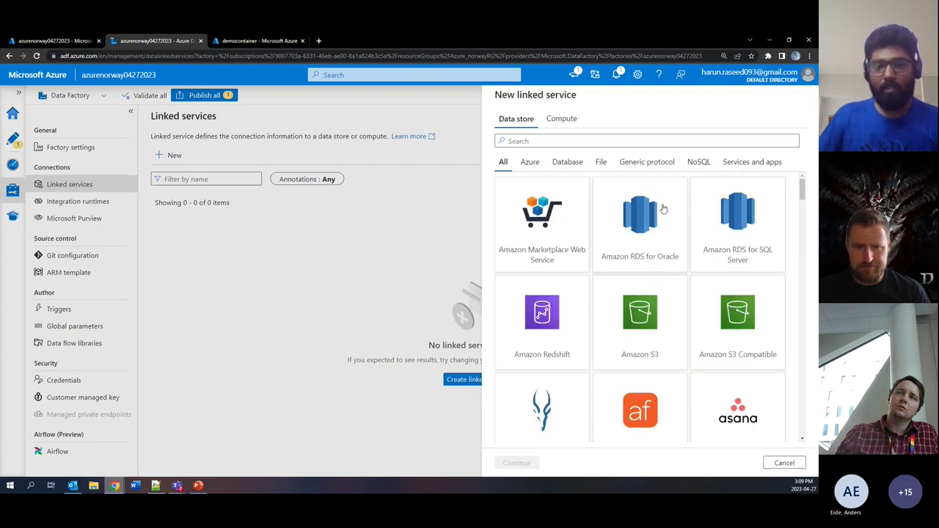
{"action": "left_click", "coordinate": [530, 141]}
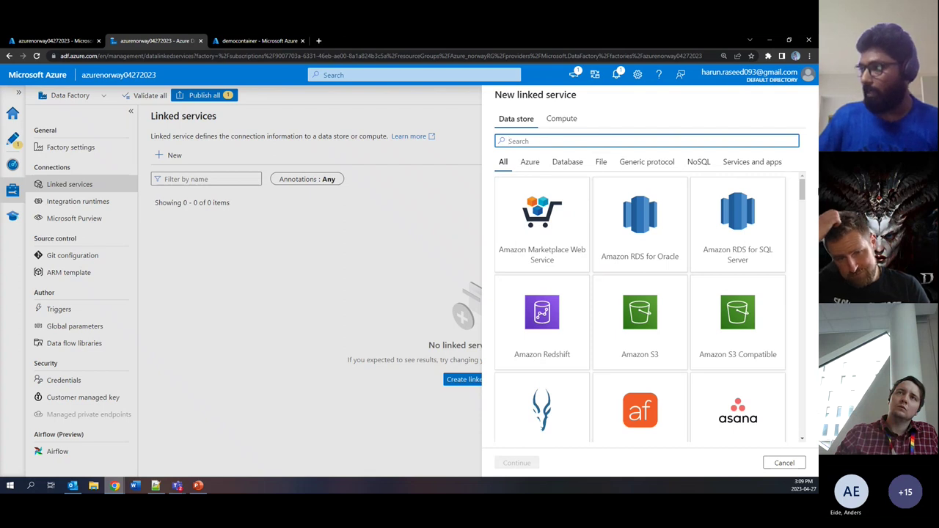
{"action": "left_click_drag", "start_coordinate": [802, 193], "coordinate": [799, 217]}
{"action": "scroll", "coordinate": [800, 216], "scroll_direction": "up", "scroll_amount": 10}
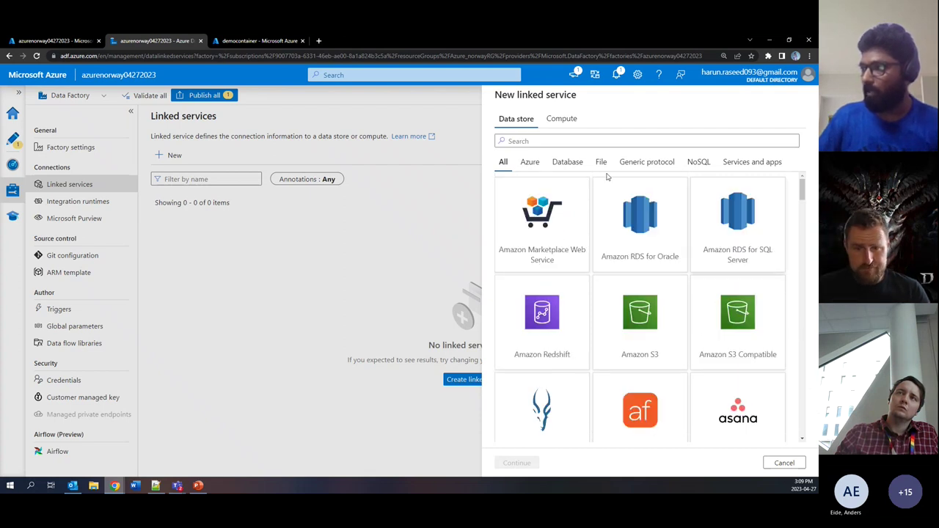
{"action": "left_click", "coordinate": [566, 161]}
{"action": "left_click", "coordinate": [640, 162]}
{"action": "left_click", "coordinate": [750, 164]}
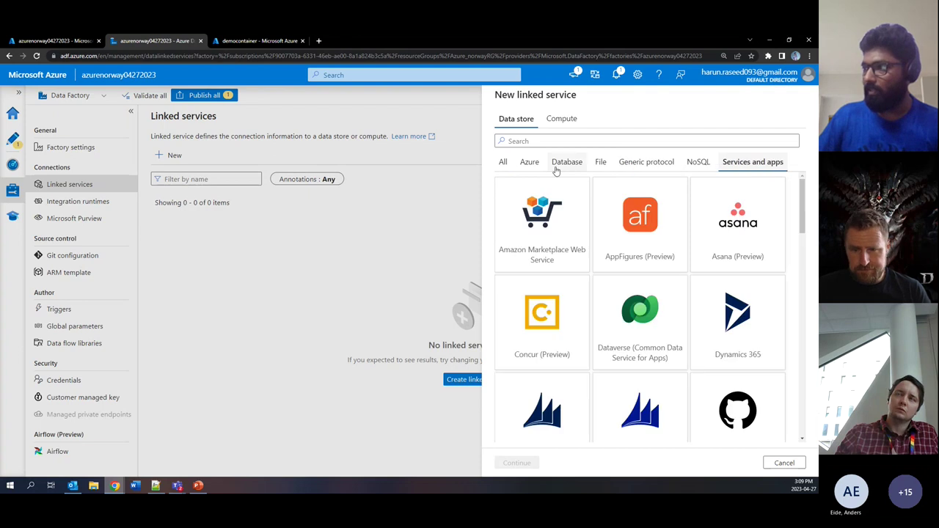
Step: Choose Azure Blob Storage from the Azure data stores and name the linked service LS_DemoStorage
{"action": "left_click", "coordinate": [530, 163]}
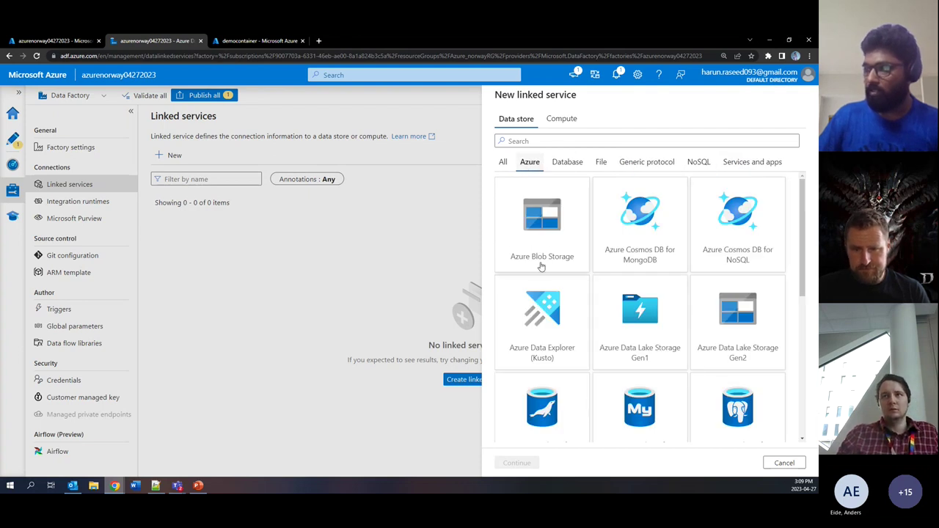
{"action": "left_click", "coordinate": [549, 240]}
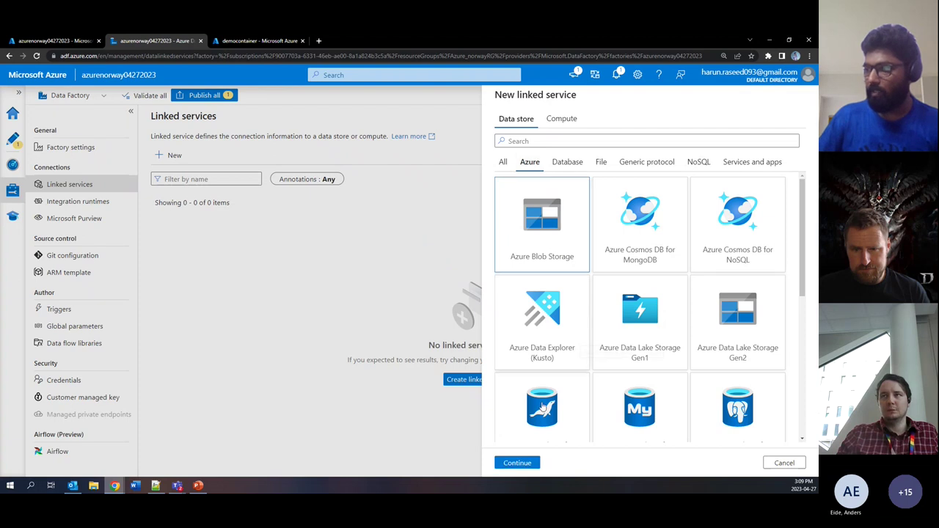
{"action": "left_click", "coordinate": [530, 464]}
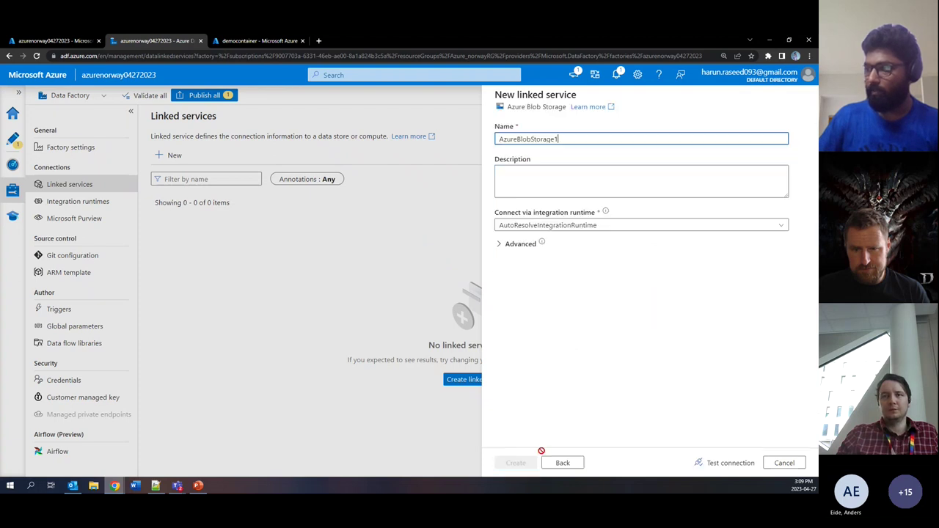
{"action": "double_click", "coordinate": [581, 140]}
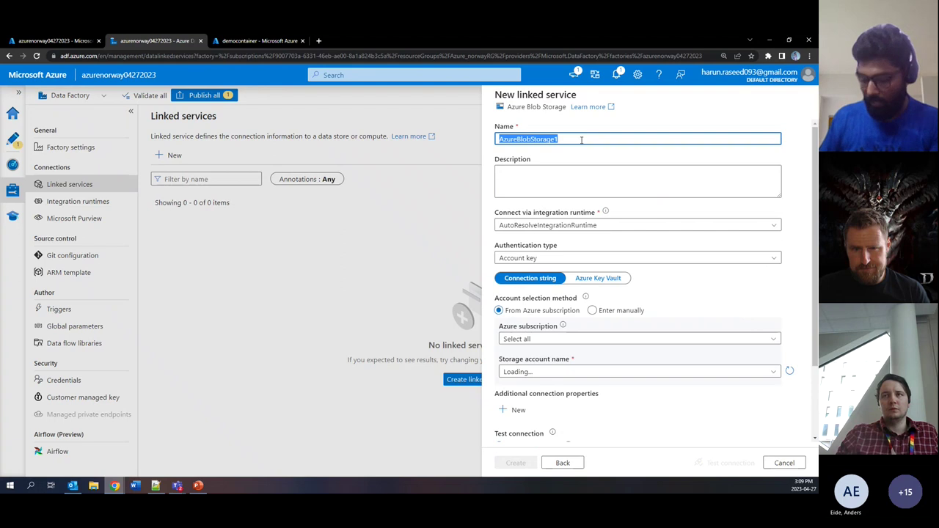
{"action": "type", "text": "LS_"}
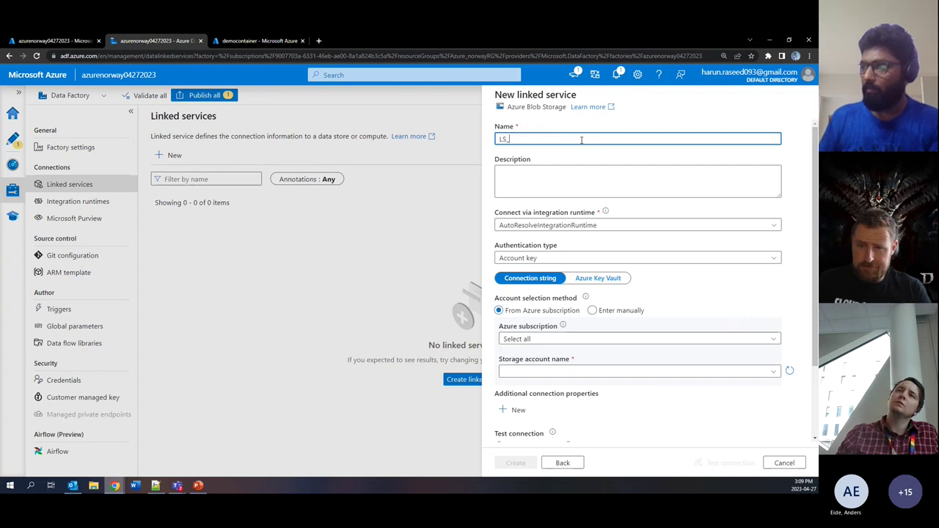
{"action": "type", "text": "Demo"}
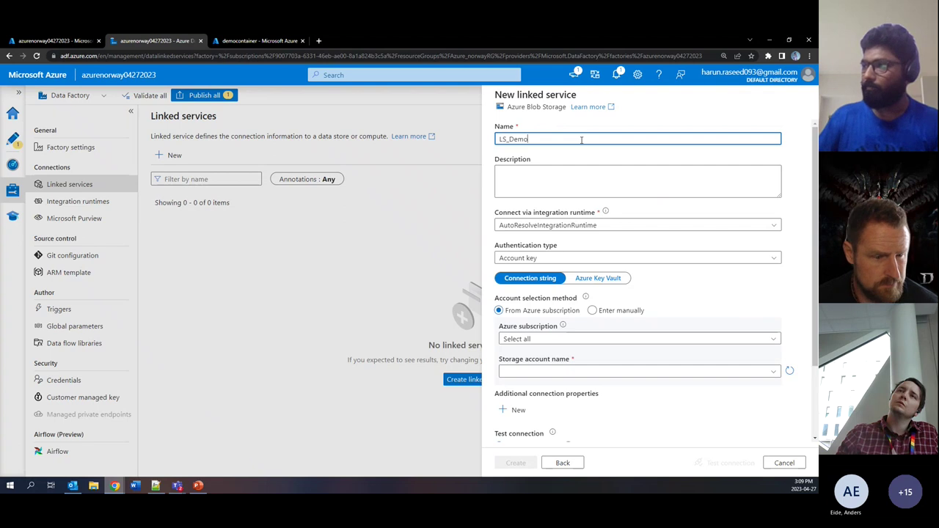
{"action": "type", "text": "S"}
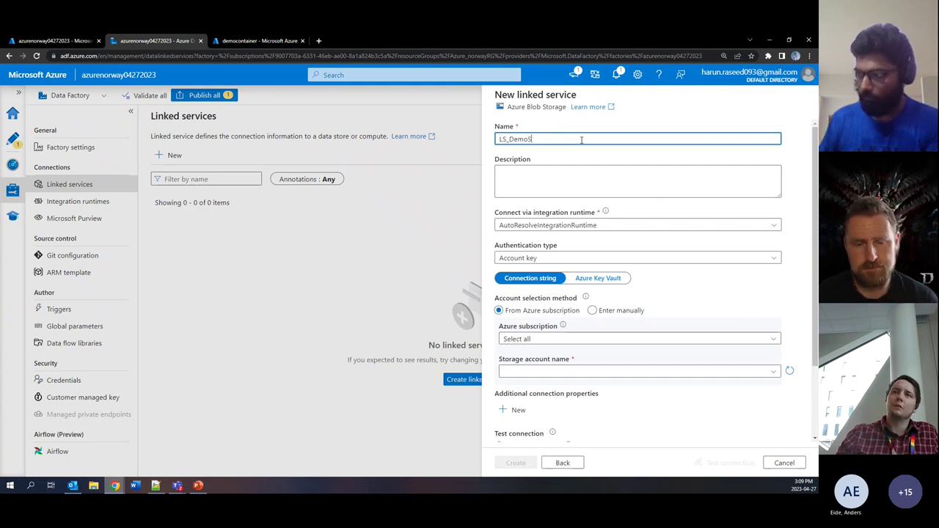
{"action": "type", "text": "torage"}
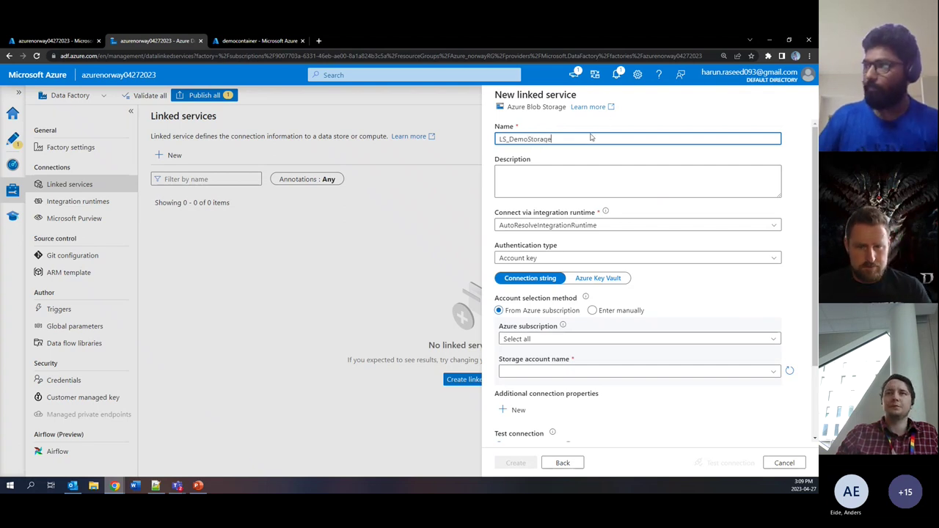
Step: Review the available authentication types, keep Account key, and set the account selection method to Enter manually
{"action": "left_click", "coordinate": [546, 181]}
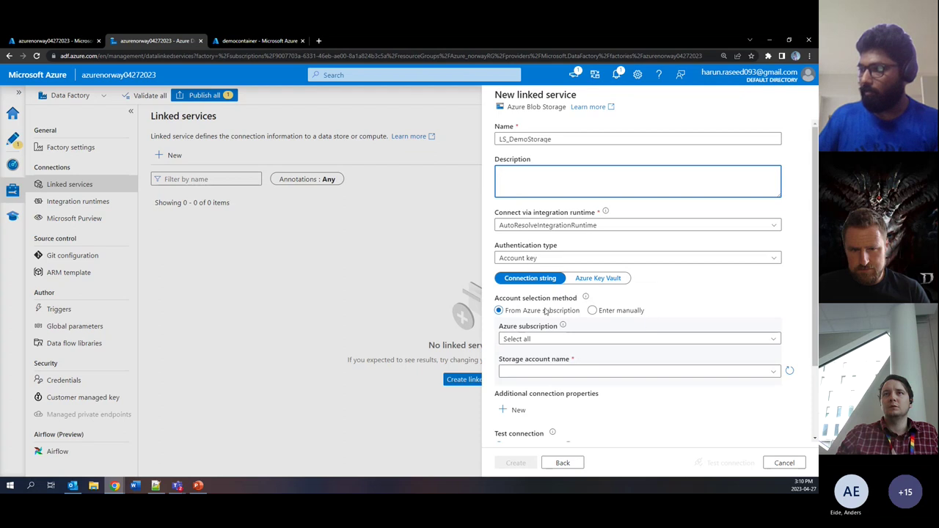
{"action": "scroll", "coordinate": [576, 282], "scroll_direction": "down", "scroll_amount": 2}
{"action": "scroll", "coordinate": [565, 275], "scroll_direction": "up", "scroll_amount": 2}
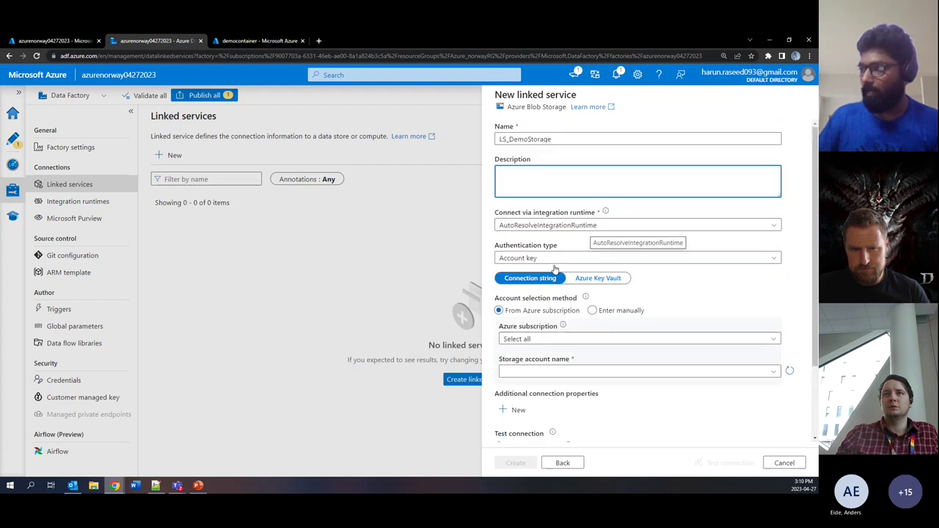
{"action": "left_click", "coordinate": [555, 260]}
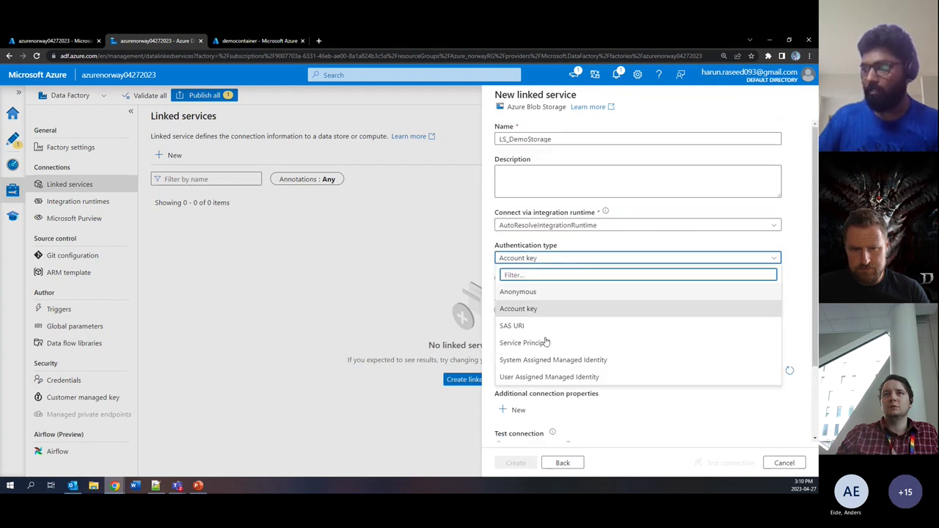
{"action": "left_click", "coordinate": [551, 262]}
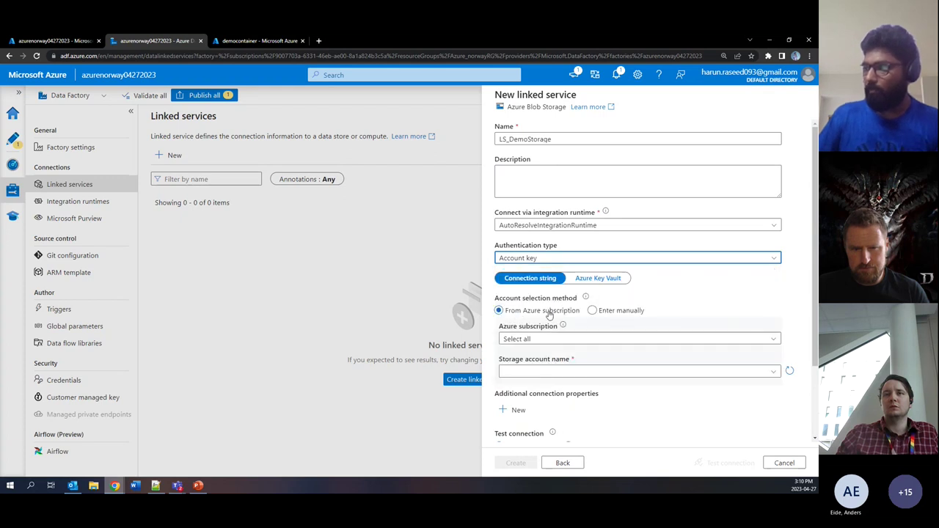
{"action": "left_click", "coordinate": [599, 313]}
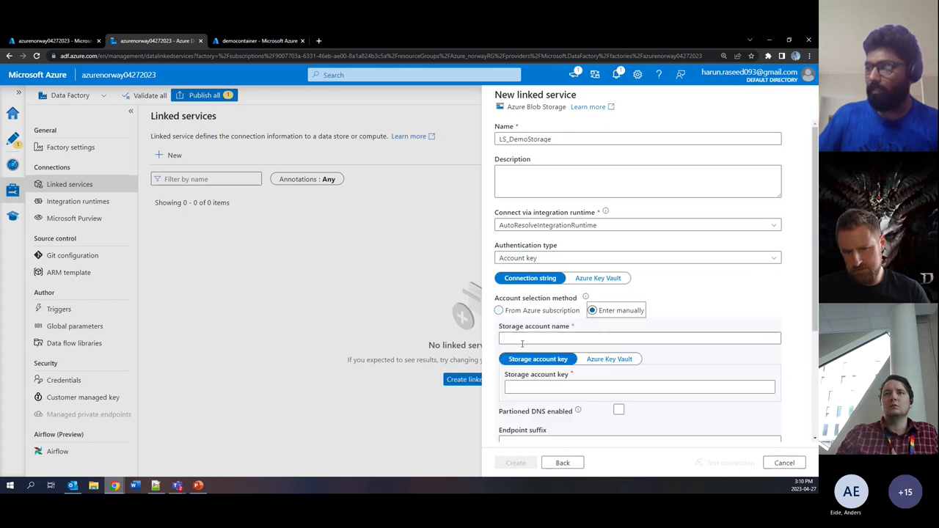
Step: Set the account selection method to From Azure subscription, choosing MSDN Platforms Subscription and the storage account blobtest07072022
{"action": "left_click", "coordinate": [522, 338]}
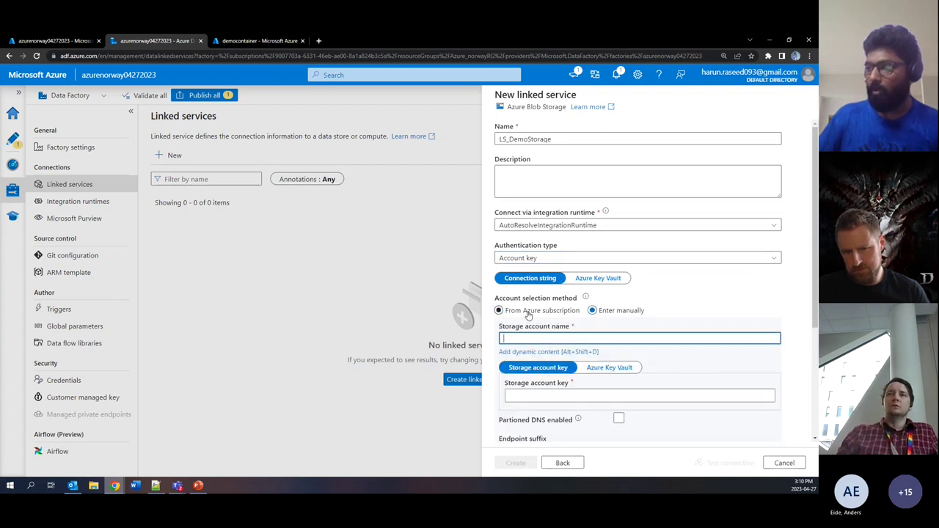
{"action": "left_click", "coordinate": [526, 314]}
{"action": "scroll", "coordinate": [561, 274], "scroll_direction": "down", "scroll_amount": 2}
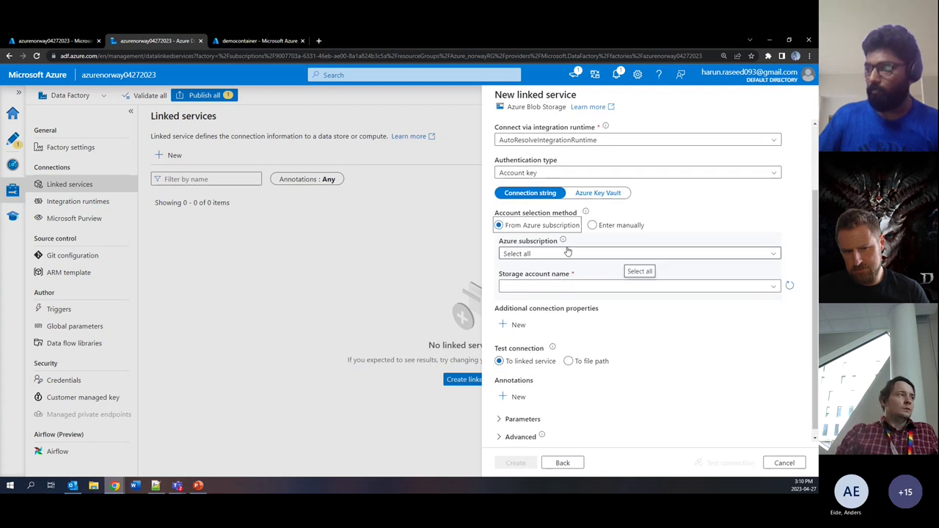
{"action": "left_click", "coordinate": [568, 256]}
{"action": "left_click", "coordinate": [567, 256]}
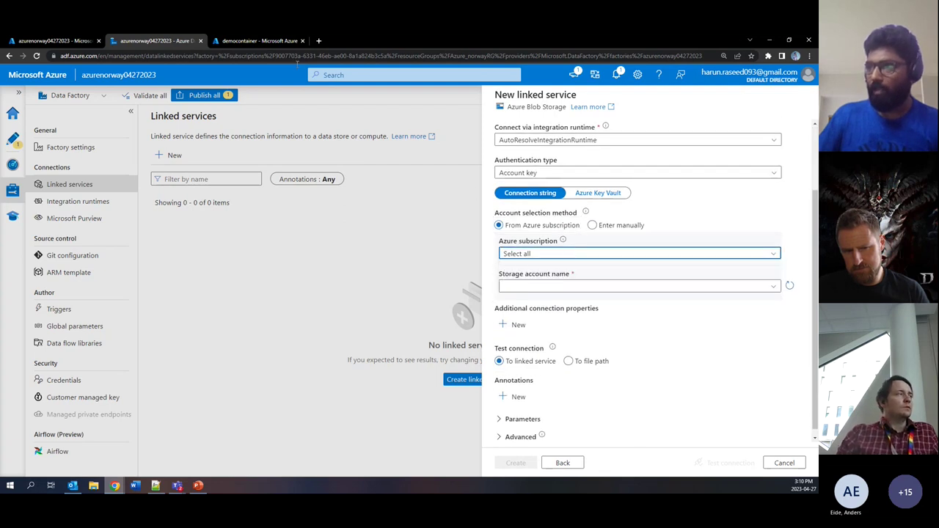
{"action": "left_click", "coordinate": [551, 253]}
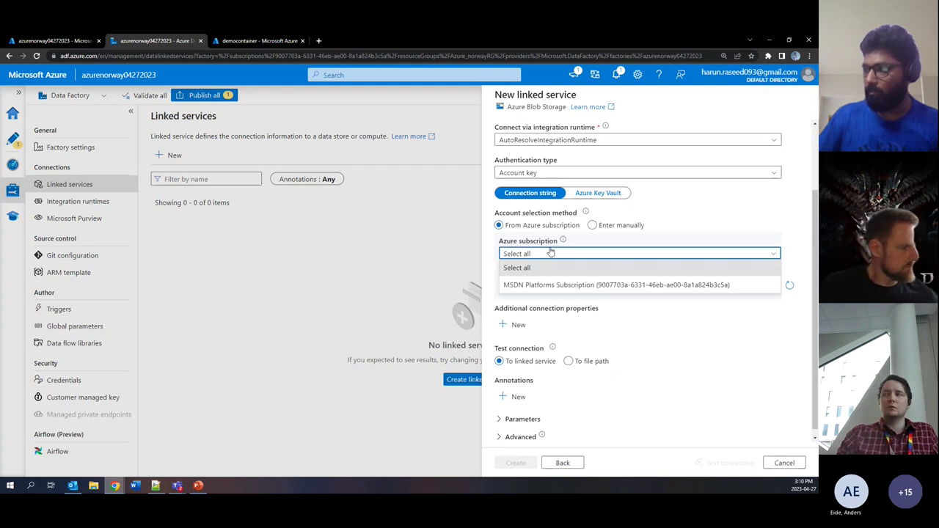
{"action": "left_click", "coordinate": [562, 284]}
{"action": "left_click", "coordinate": [561, 286]}
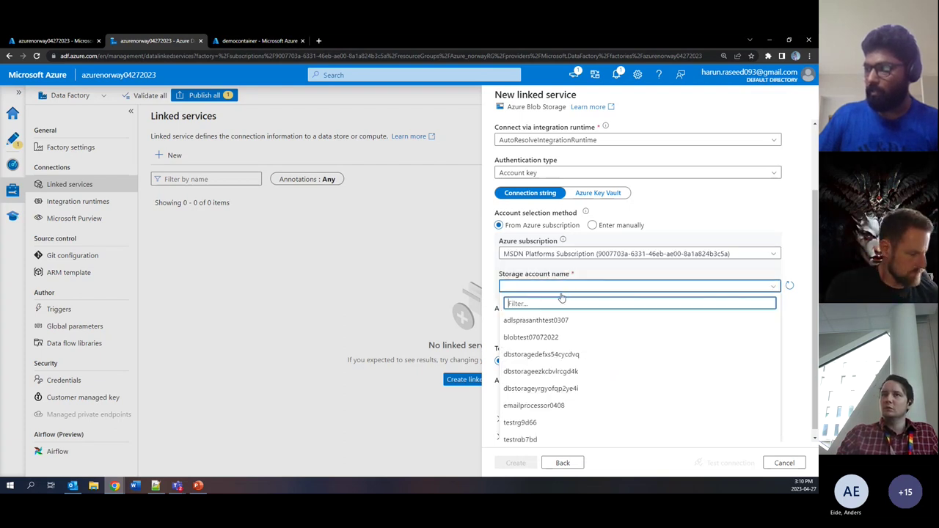
{"action": "left_click", "coordinate": [541, 342]}
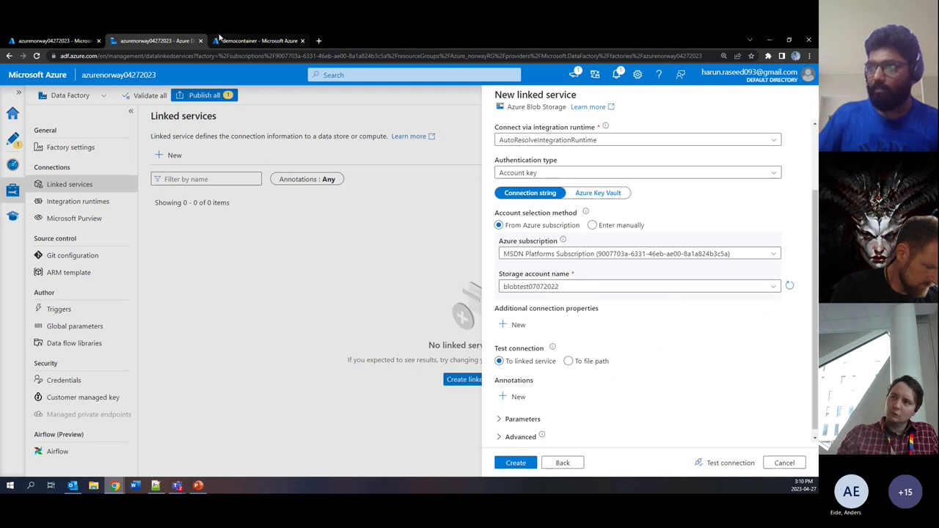
Step: Switch to the web whiteboard to review the component diagram, and return to the data factory
{"action": "mouse_move", "coordinate": [114, 485]}
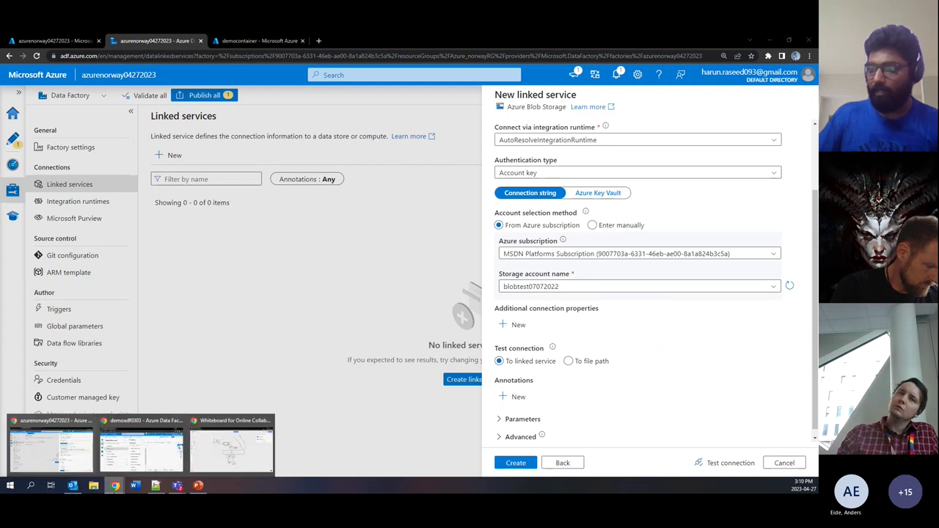
{"action": "left_click", "coordinate": [232, 443]}
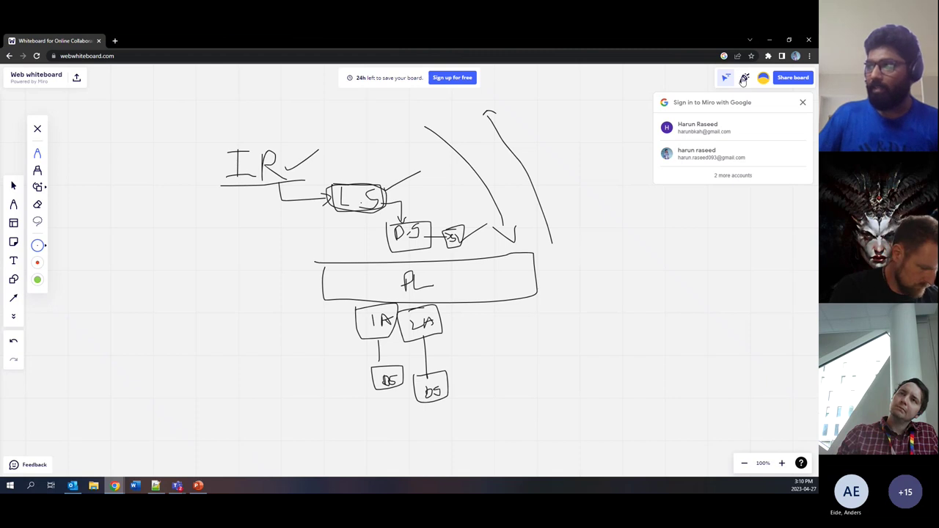
{"action": "key", "text": "alt+Tab"}
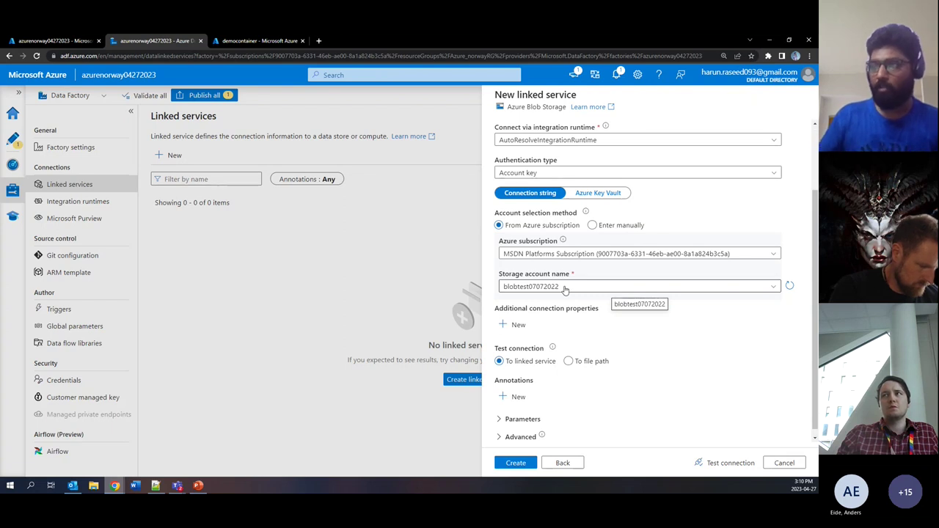
Step: Test the connection of the LS_DemoStorage linked service and create it
{"action": "left_click", "coordinate": [734, 462]}
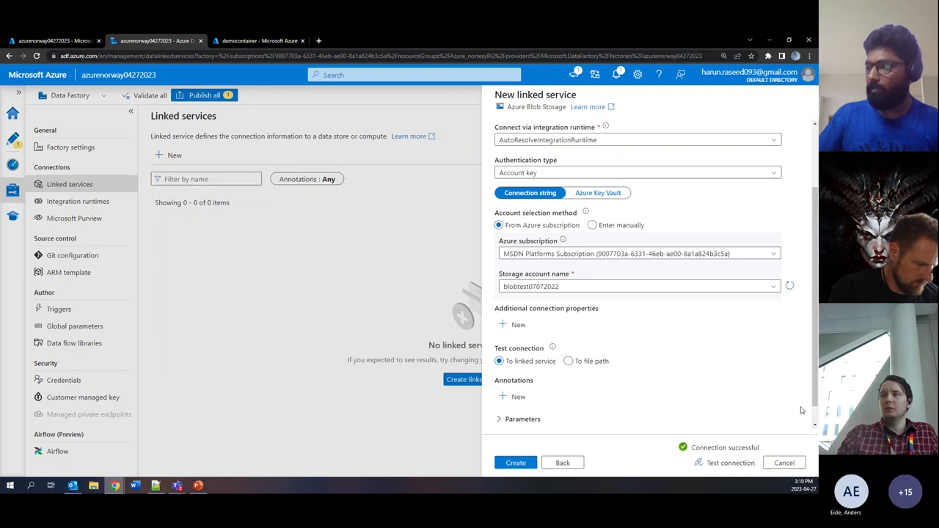
{"action": "left_click", "coordinate": [516, 463]}
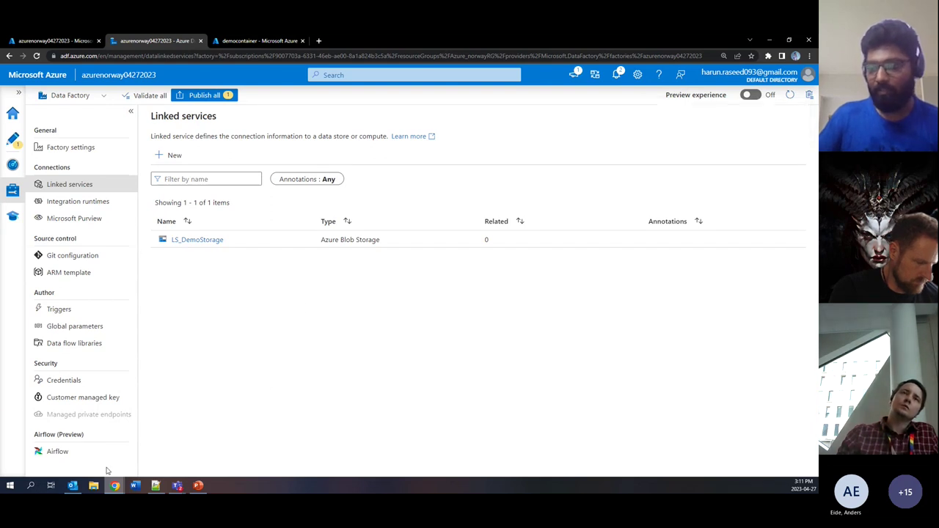
Step: Switch to the web whiteboard, draw a short check stroke beside the L.S and D.S boxes, and return to the data factory
{"action": "mouse_move", "coordinate": [116, 484]}
{"action": "left_click", "coordinate": [231, 449]}
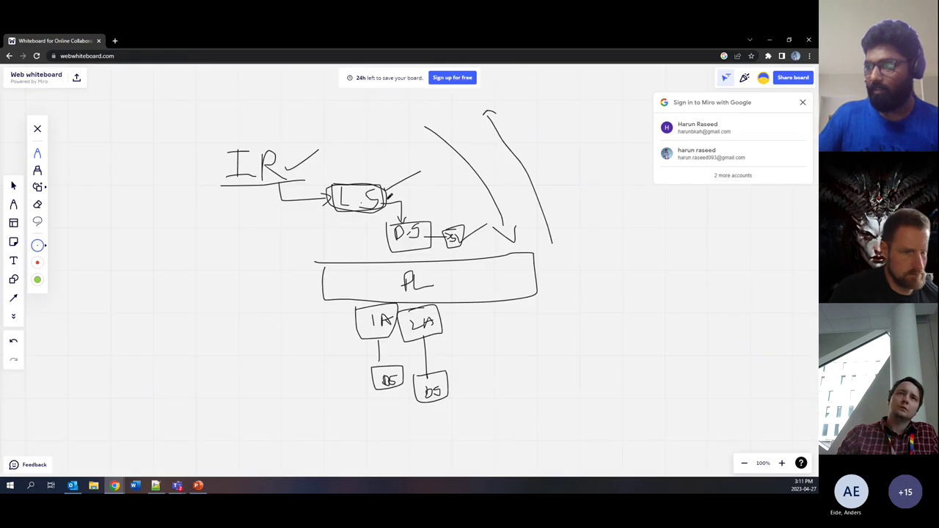
{"action": "left_click_drag", "start_coordinate": [387, 199], "coordinate": [418, 190]}
{"action": "left_click_drag", "start_coordinate": [434, 229], "coordinate": [454, 218]}
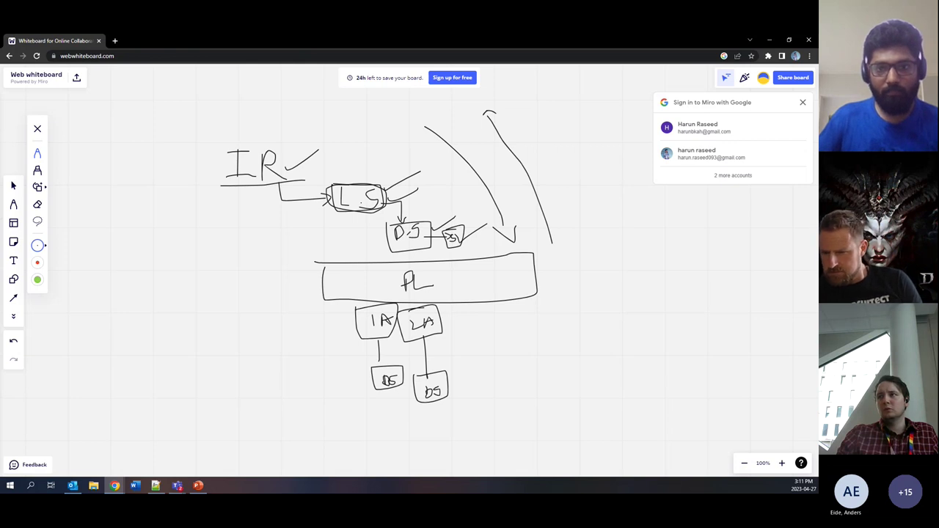
{"action": "key", "text": "alt+Tab"}
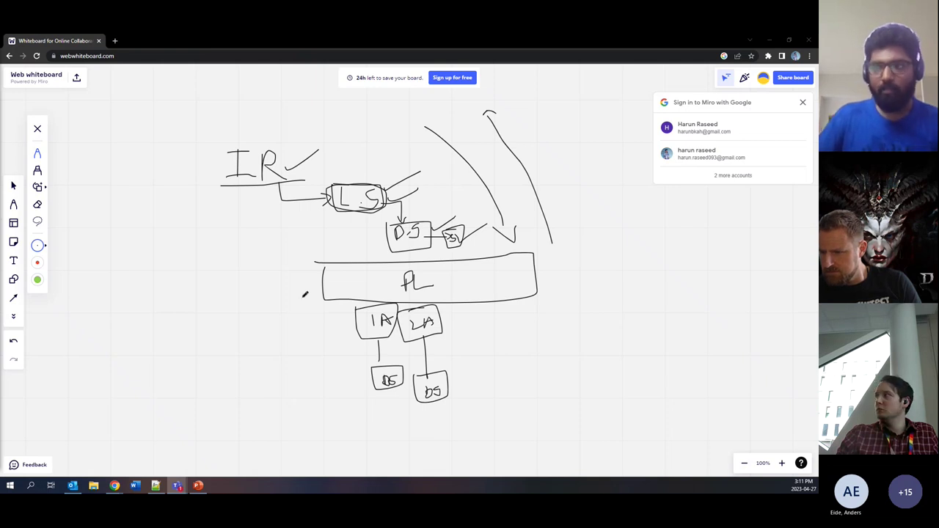
{"action": "left_click", "coordinate": [769, 41]}
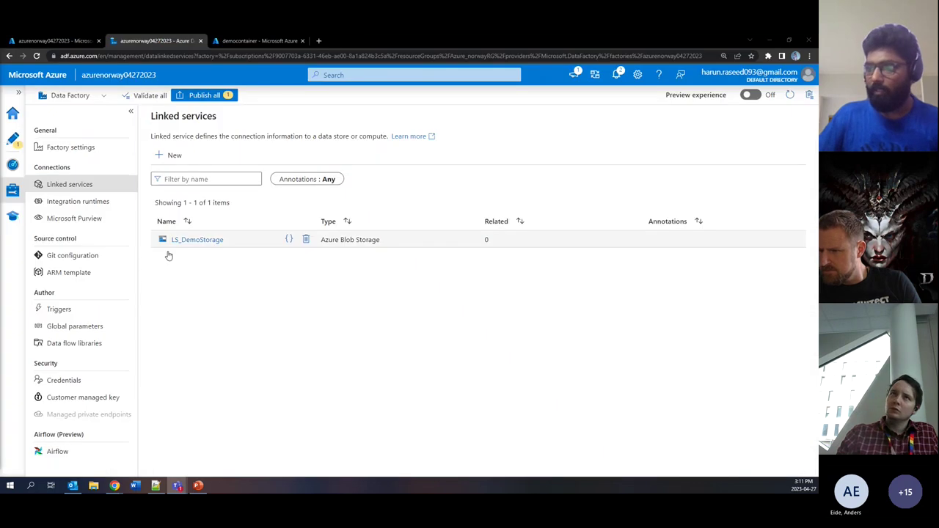
Step: Open LS_DemoStorage, inspect its Azure Key Vault and Connection string options, and close it without saving changes
{"action": "left_click", "coordinate": [199, 240]}
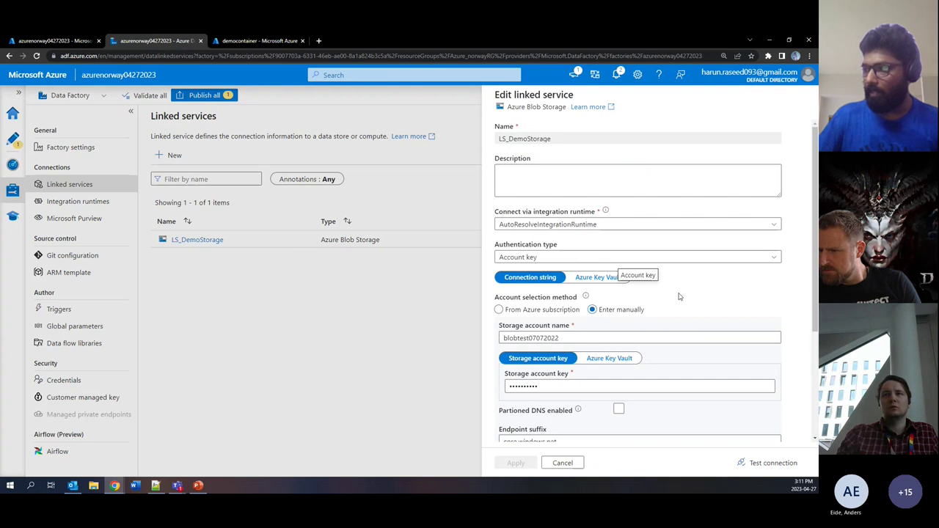
{"action": "scroll", "coordinate": [678, 296], "scroll_direction": "down", "scroll_amount": 2}
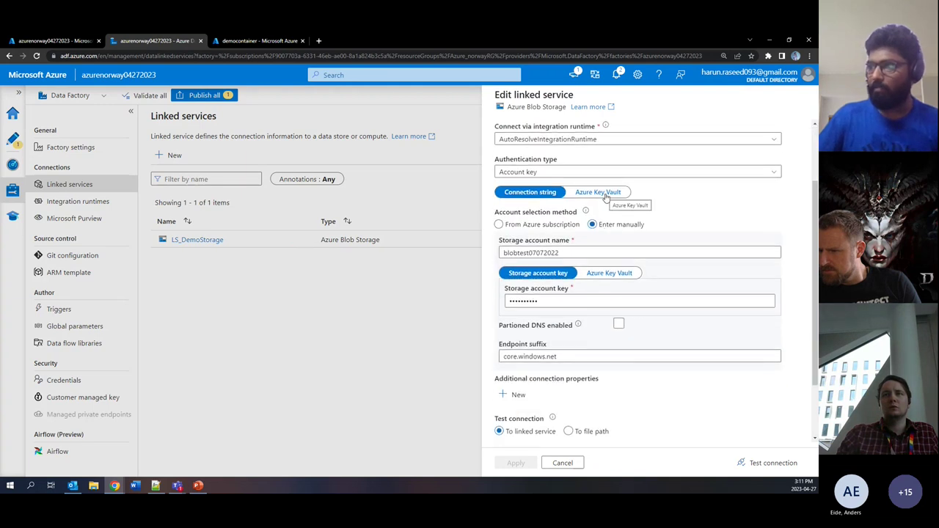
{"action": "left_click", "coordinate": [606, 194]}
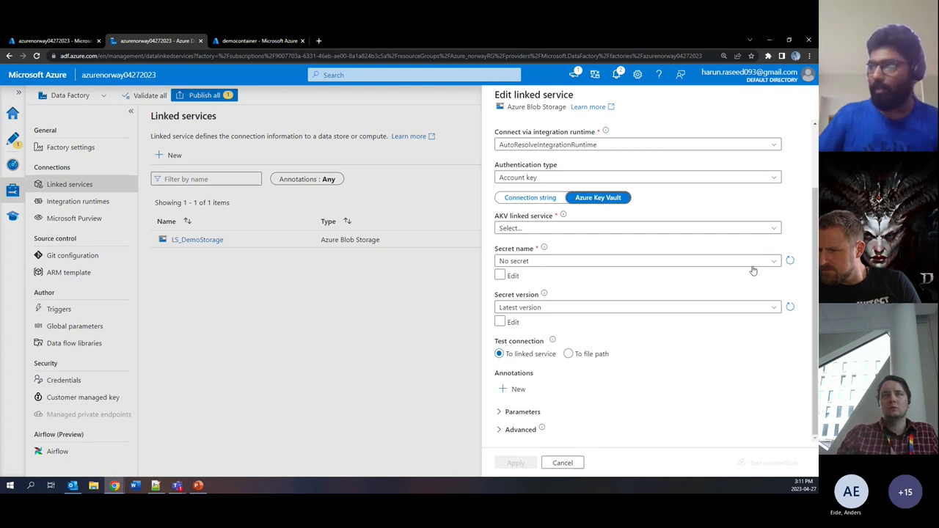
{"action": "mouse_move", "coordinate": [563, 214]}
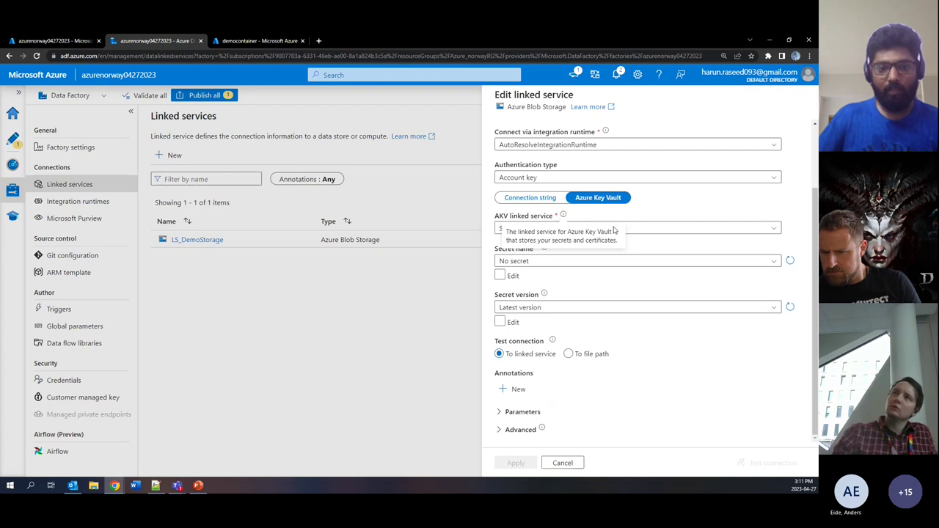
{"action": "left_click", "coordinate": [531, 200]}
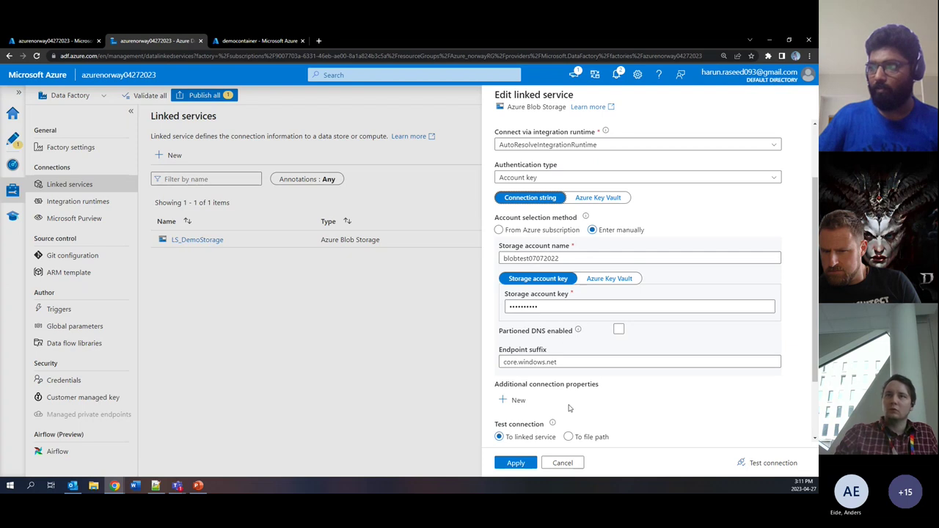
{"action": "left_click", "coordinate": [555, 308]}
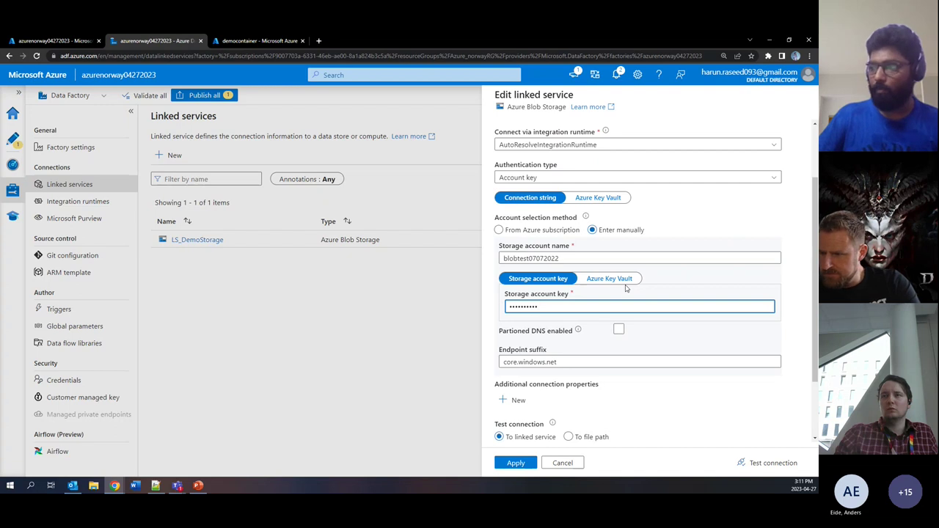
{"action": "left_click", "coordinate": [563, 463]}
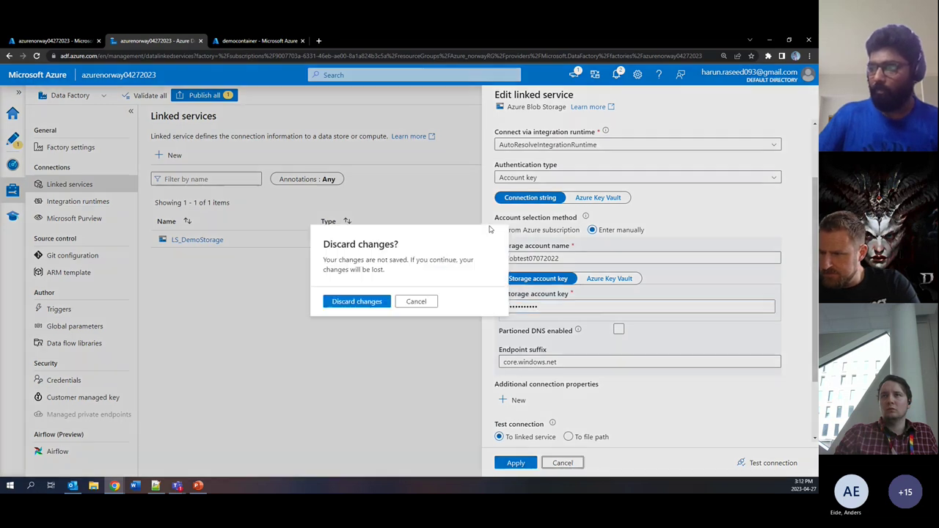
{"action": "left_click", "coordinate": [386, 301]}
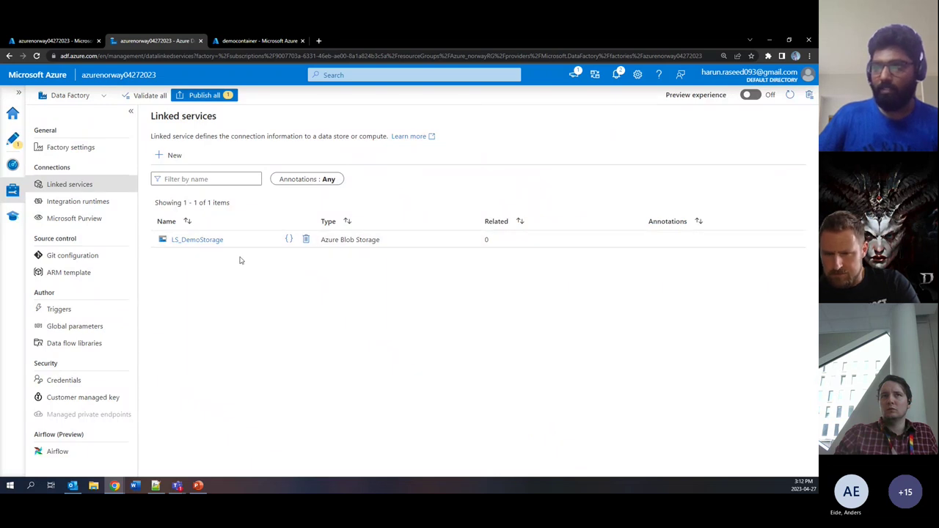
Step: Start a new dataset in the factory's authoring area and choose Azure Blob Storage as its data store
{"action": "left_click", "coordinate": [11, 144]}
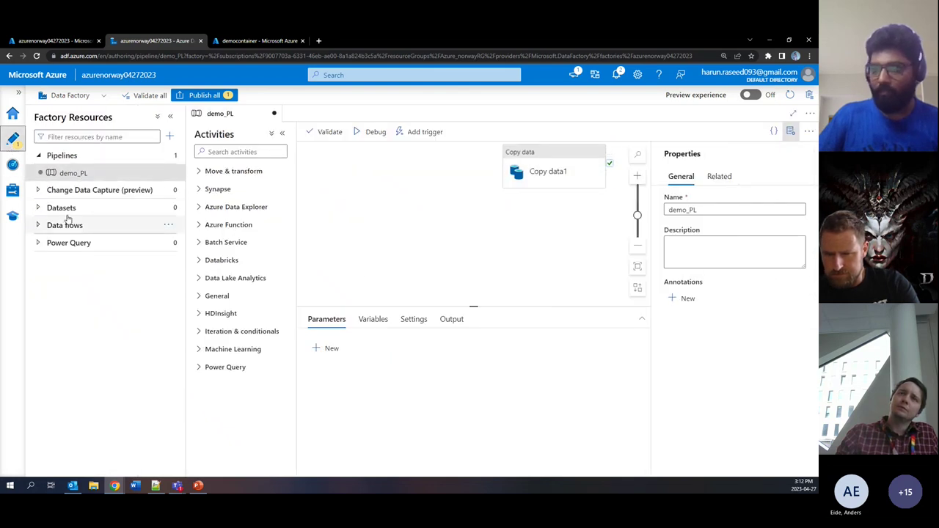
{"action": "left_click", "coordinate": [168, 210]}
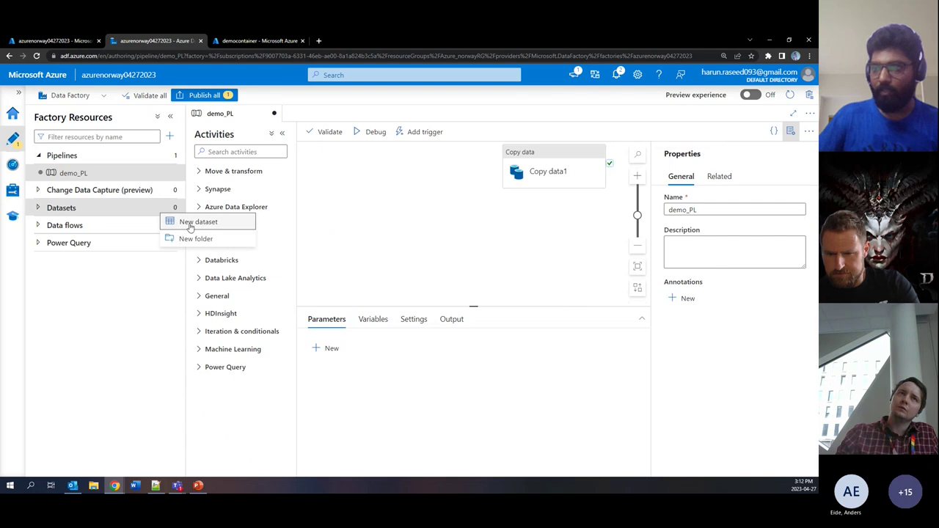
{"action": "left_click", "coordinate": [196, 222]}
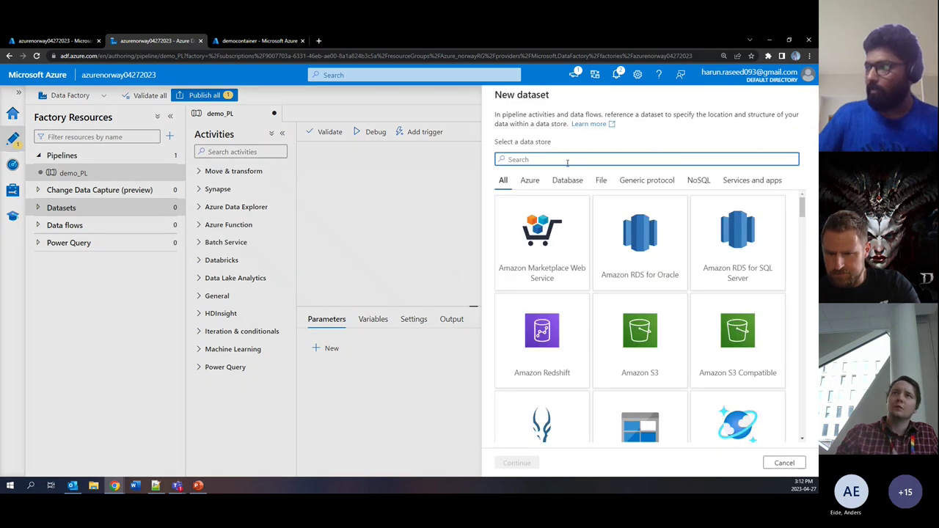
{"action": "scroll", "coordinate": [627, 242], "scroll_direction": "down", "scroll_amount": 1}
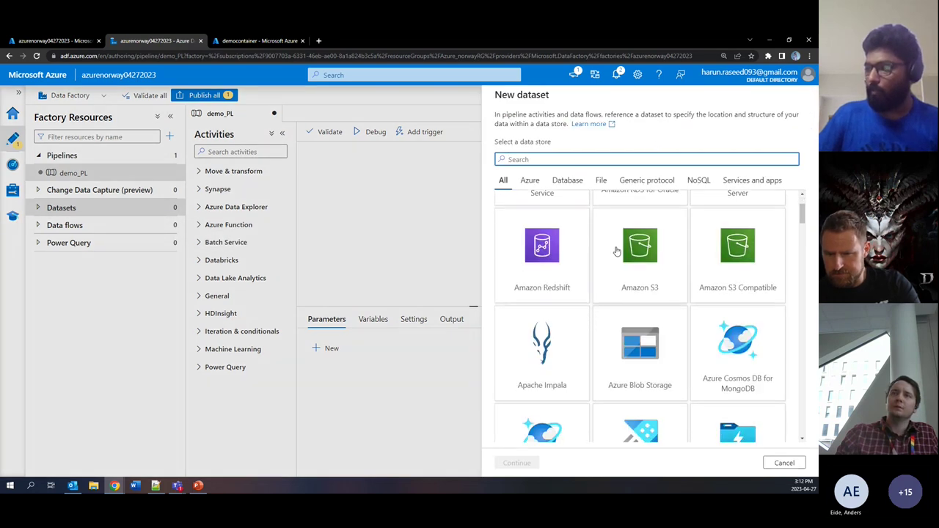
{"action": "left_click", "coordinate": [531, 180]}
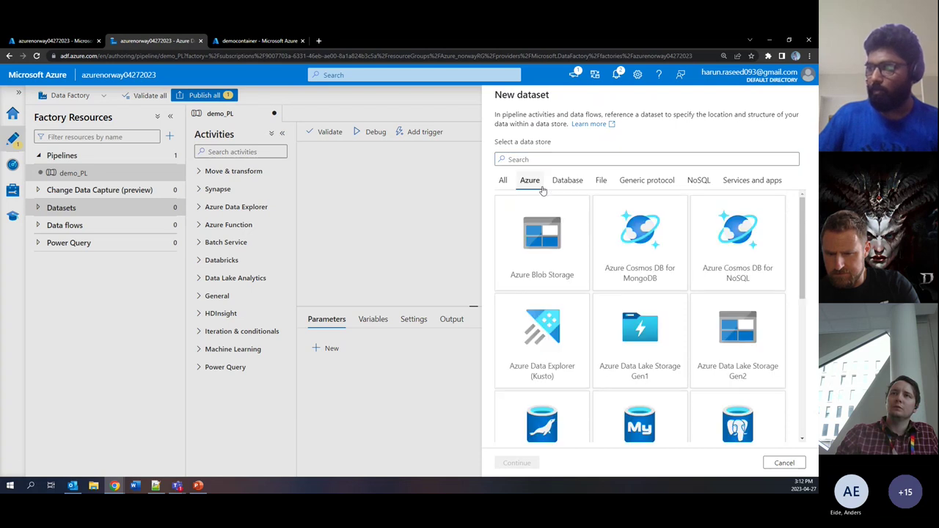
{"action": "left_click", "coordinate": [543, 253]}
{"action": "left_click", "coordinate": [533, 463]}
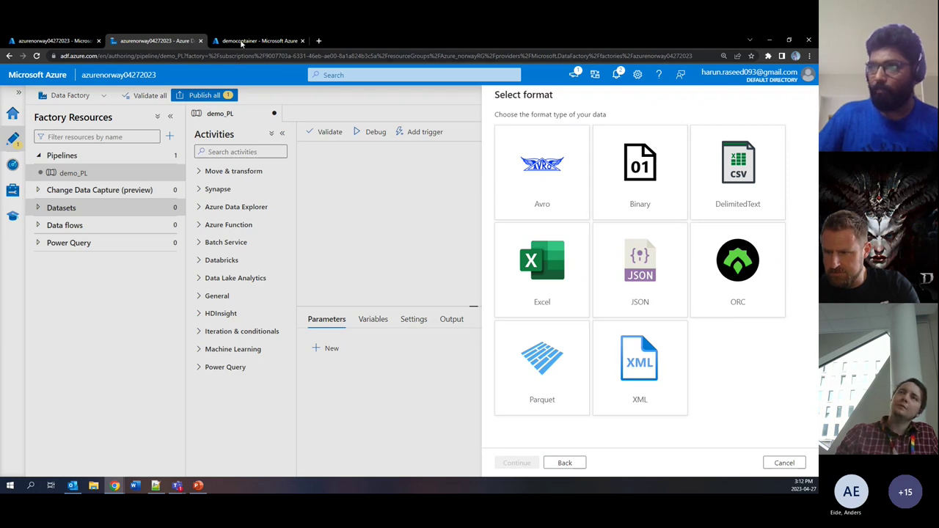
Step: Check the file type in democontainer in the Azure portal, and choose the Binary format for the new dataset
{"action": "left_click", "coordinate": [242, 42]}
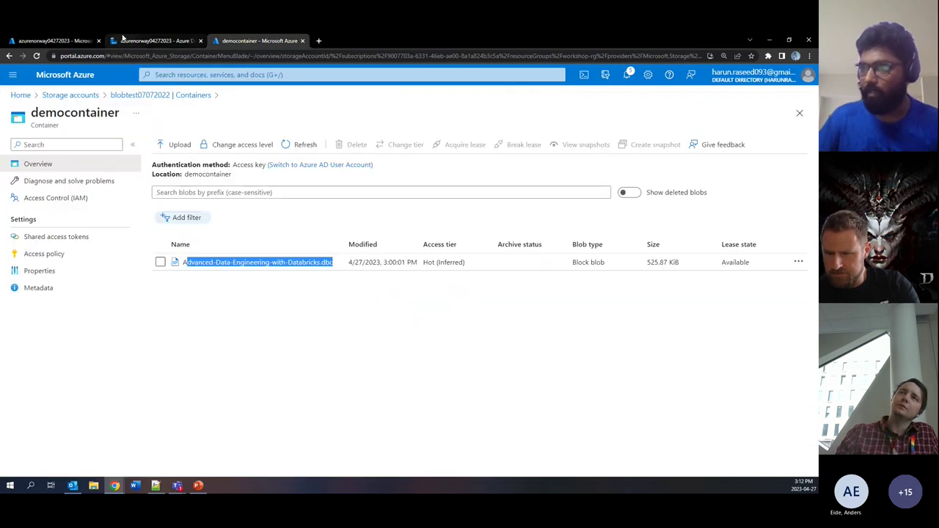
{"action": "left_click", "coordinate": [154, 41]}
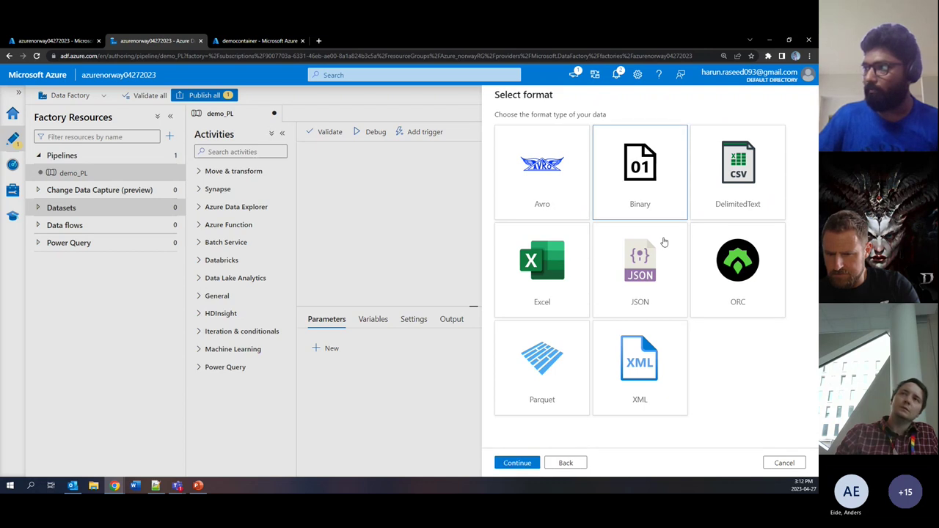
{"action": "left_click", "coordinate": [511, 462]}
Step: Name the dataset DS_Source and select LS_DemoStorage as its linked service
{"action": "double_click", "coordinate": [527, 128]}
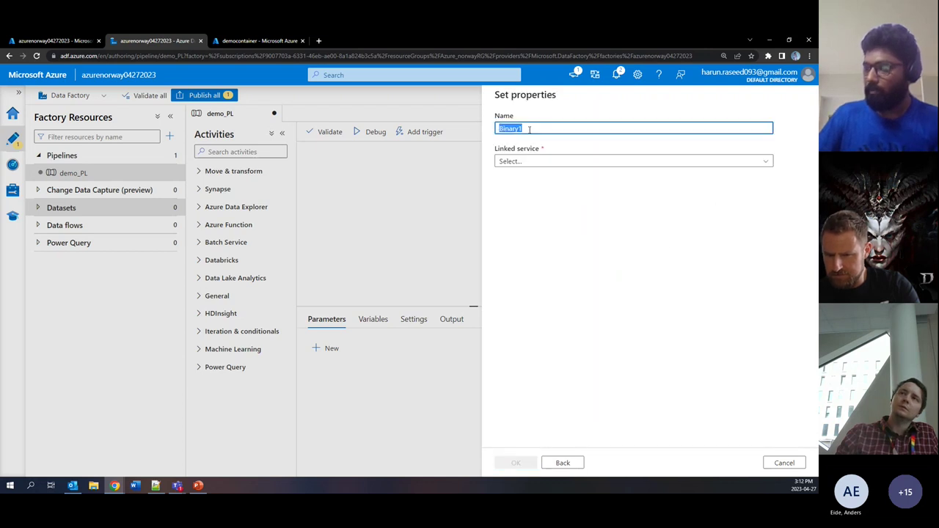
{"action": "type", "text": "DS_Source"}
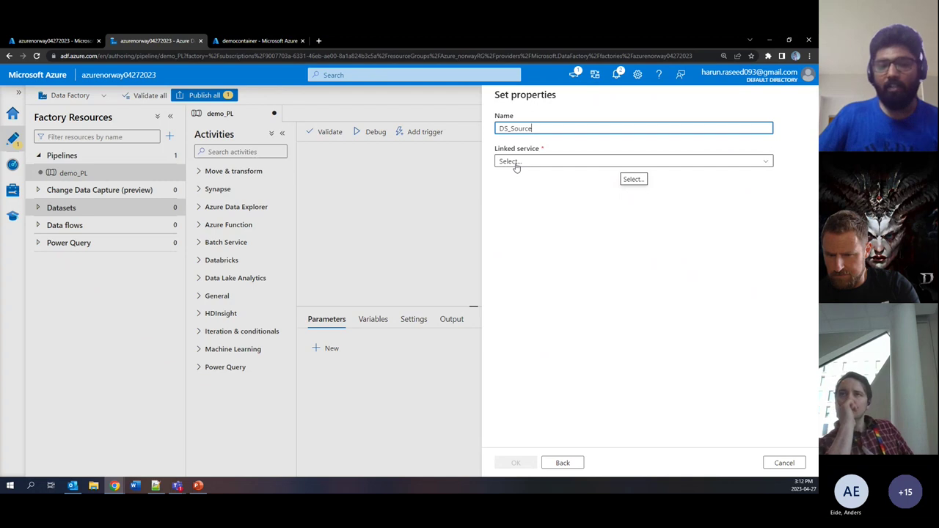
{"action": "left_click", "coordinate": [589, 160]}
{"action": "left_click", "coordinate": [572, 189]}
{"action": "left_click", "coordinate": [571, 162]}
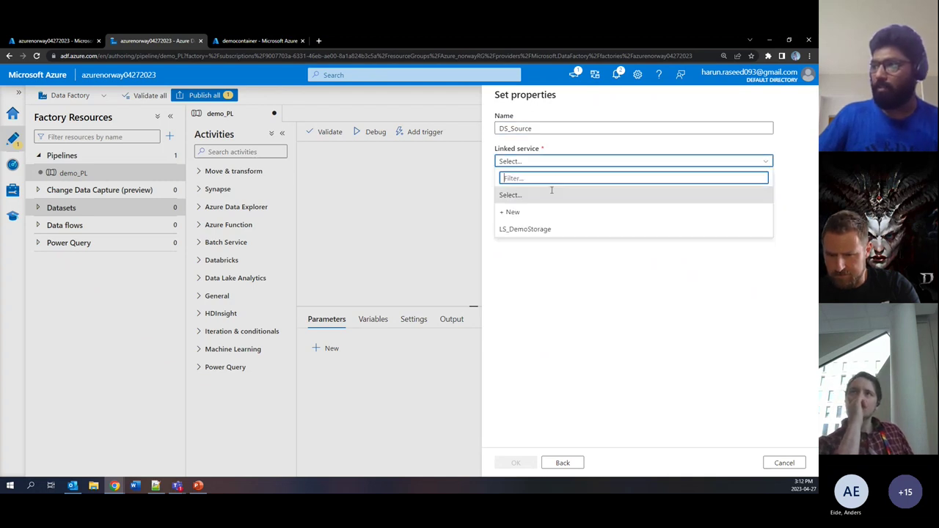
{"action": "left_click", "coordinate": [535, 233]}
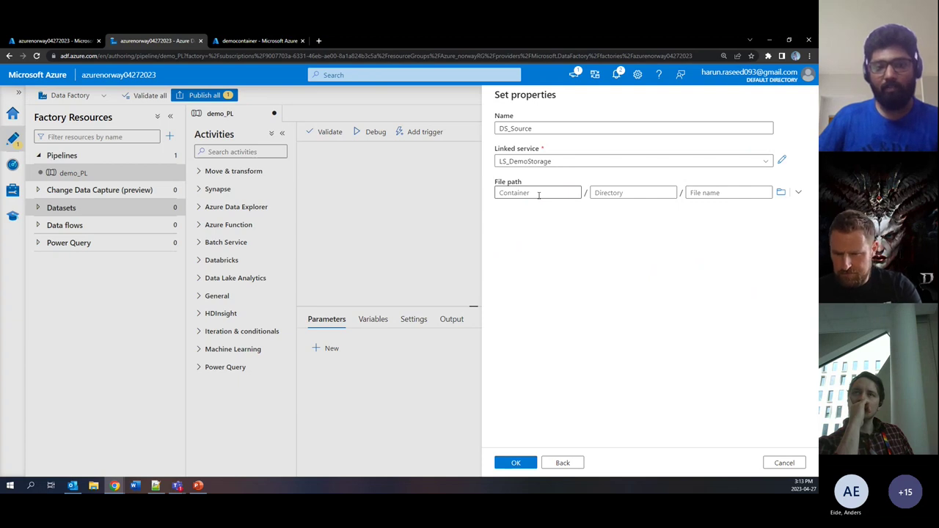
Step: Browse the linked storage and choose democontainer as the file path of DS_Source
{"action": "left_click", "coordinate": [781, 192]}
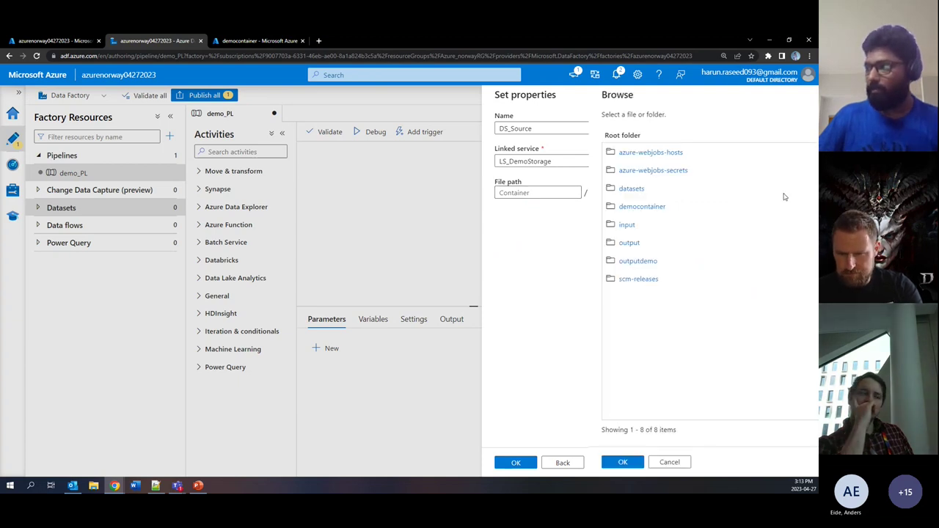
{"action": "left_click", "coordinate": [535, 206]}
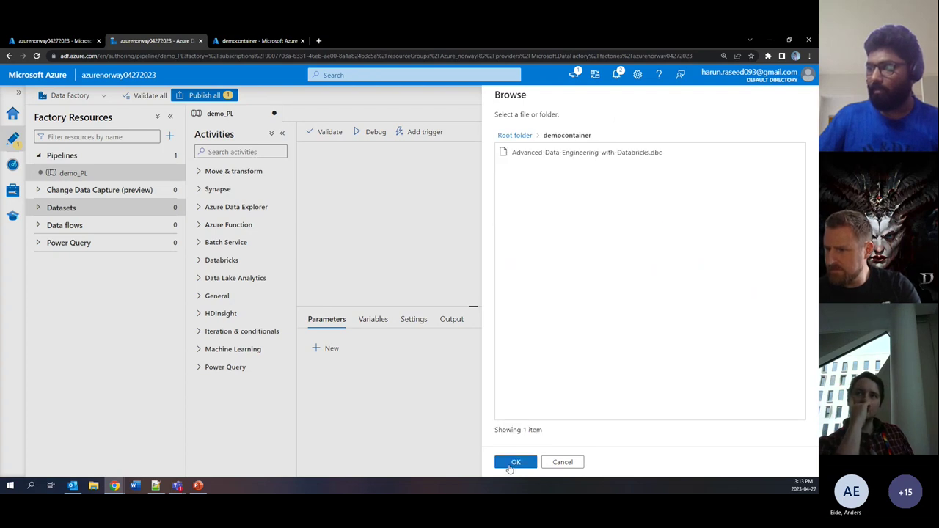
{"action": "left_click", "coordinate": [513, 464]}
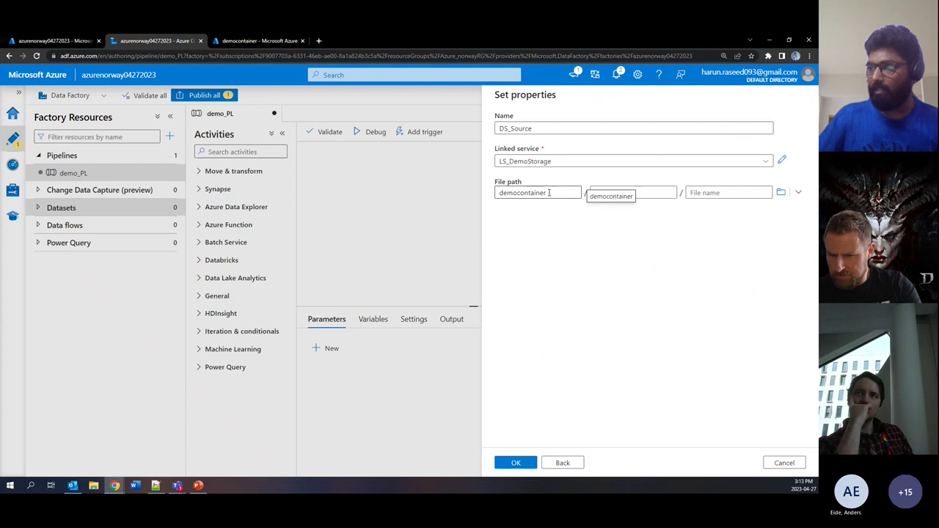
{"action": "left_click", "coordinate": [718, 193]}
{"action": "type", "text": "*.csv"}
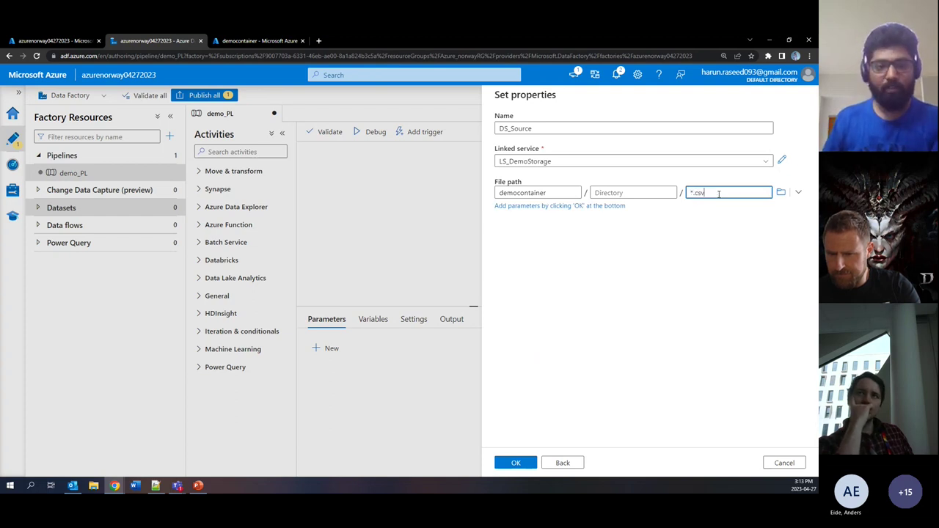
{"action": "key", "text": "ctrl+a"}
{"action": "key", "text": "BackSpace"}
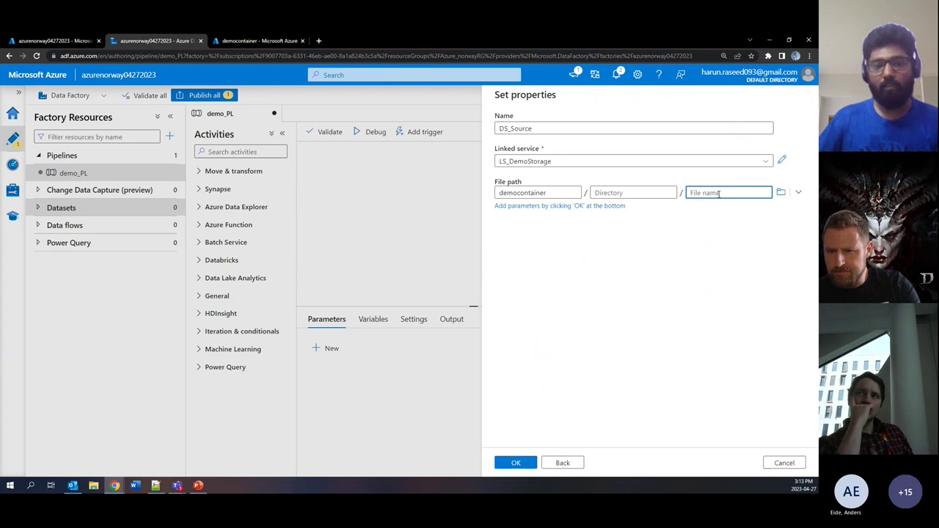
Step: Create the DS_Source dataset with only the container in its file path, leaving directory and file name empty
{"action": "double_click", "coordinate": [529, 192]}
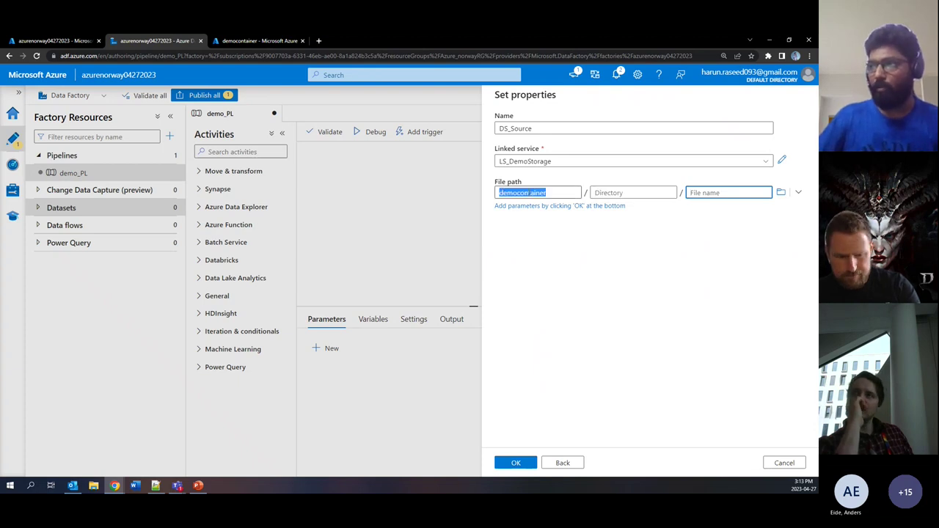
{"action": "left_click", "coordinate": [704, 193]}
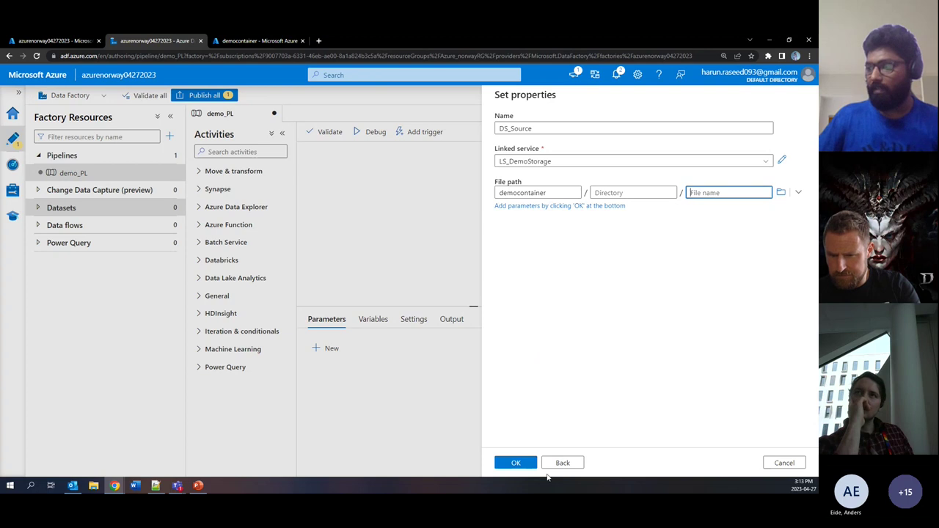
{"action": "left_click", "coordinate": [517, 462]}
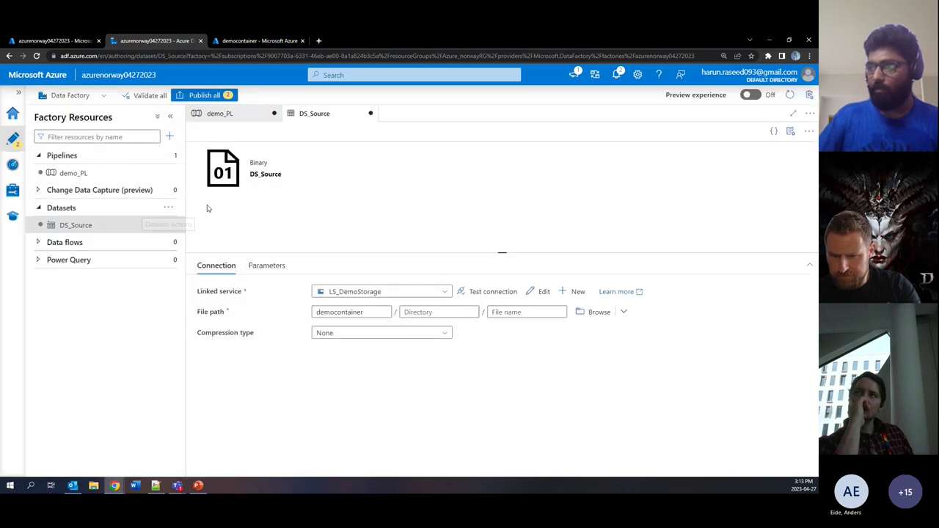
Step: Start a second dataset with Azure Blob Storage as its data store and Binary as its format
{"action": "left_click", "coordinate": [169, 207]}
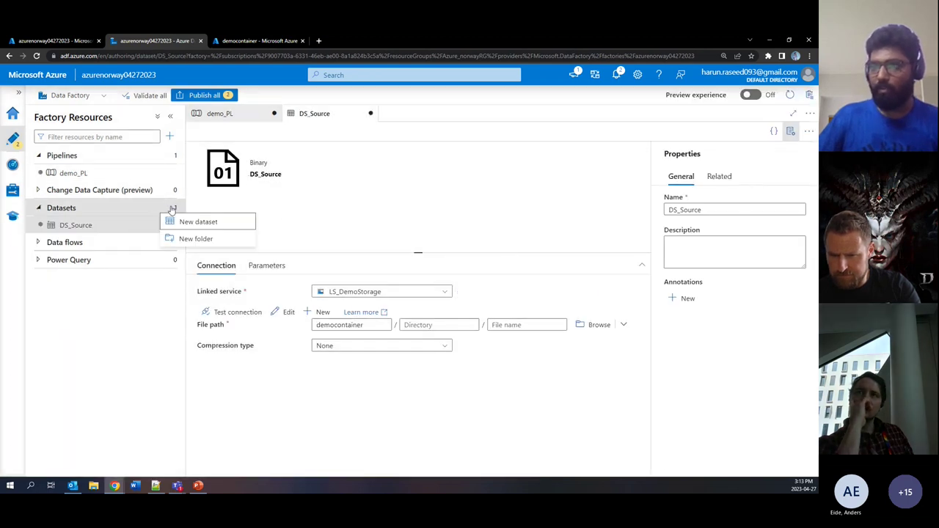
{"action": "left_click", "coordinate": [184, 222]}
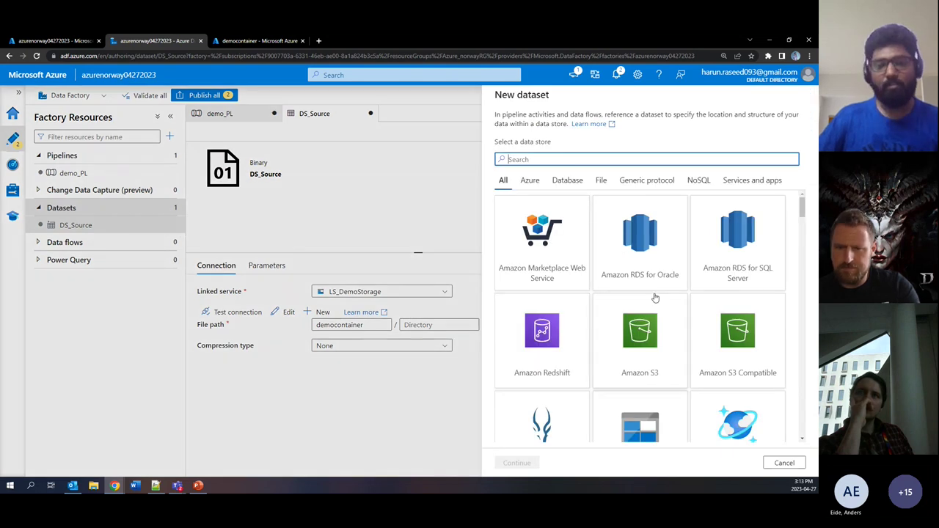
{"action": "scroll", "coordinate": [654, 297], "scroll_direction": "down", "scroll_amount": 1}
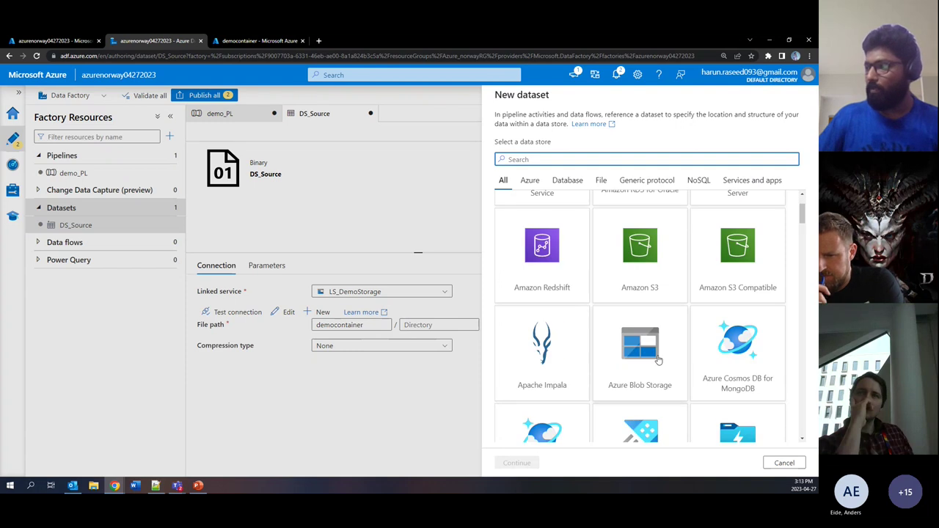
{"action": "left_click", "coordinate": [652, 359]}
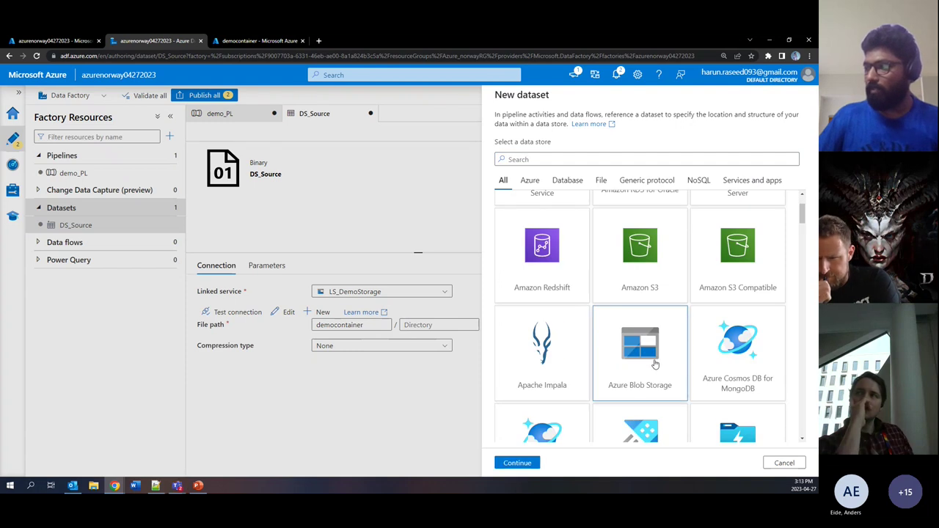
{"action": "left_click", "coordinate": [515, 462]}
{"action": "left_click", "coordinate": [640, 176]}
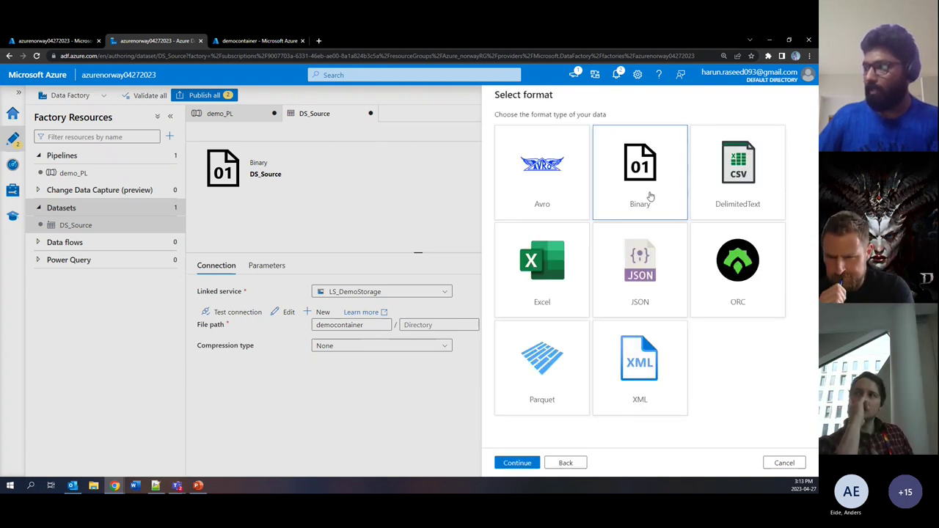
{"action": "left_click", "coordinate": [515, 462]}
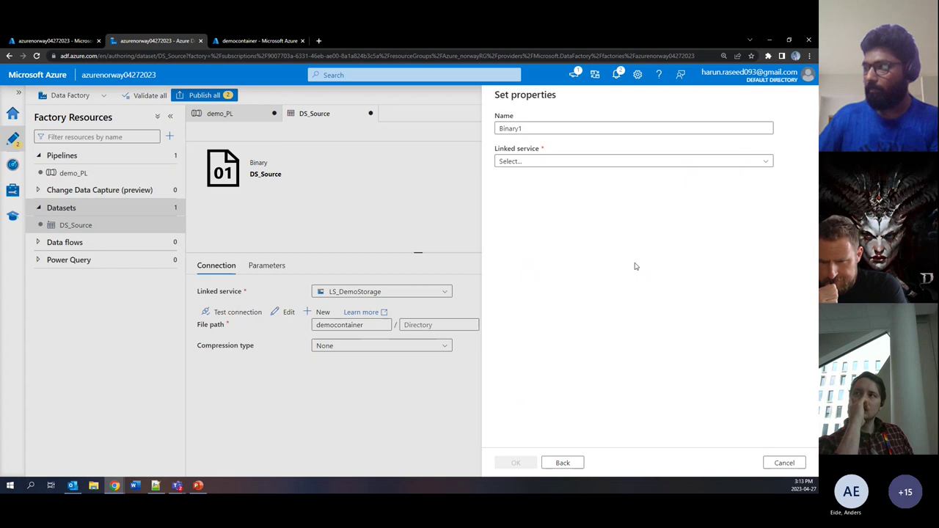
Step: Name the new dataset DS_Destination and select LS_DemoStorage as its linked service
{"action": "double_click", "coordinate": [529, 127]}
{"action": "type", "text": "DS_De"}
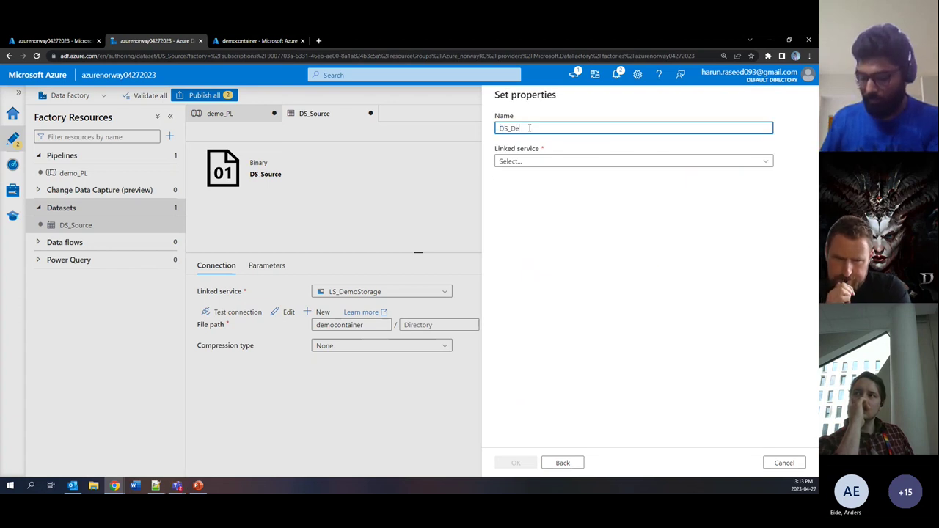
{"action": "type", "text": "stination"}
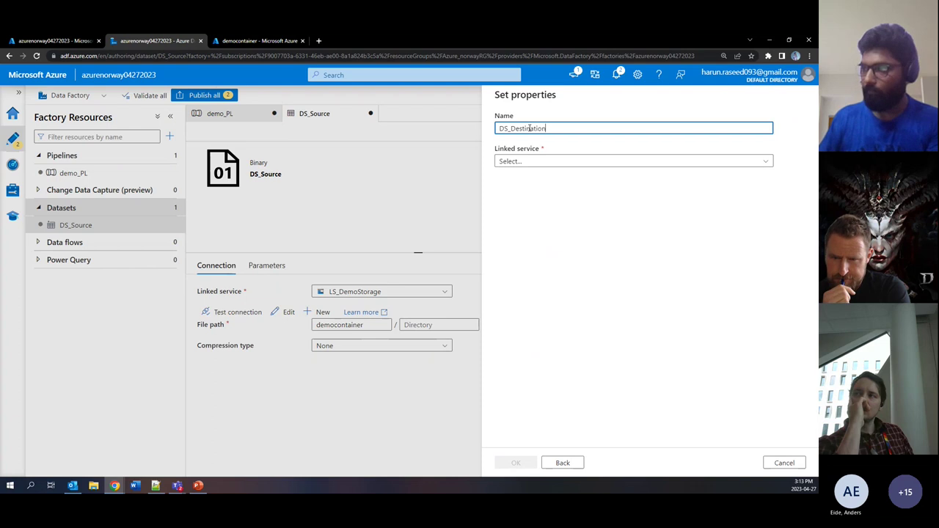
{"action": "left_click", "coordinate": [540, 161]}
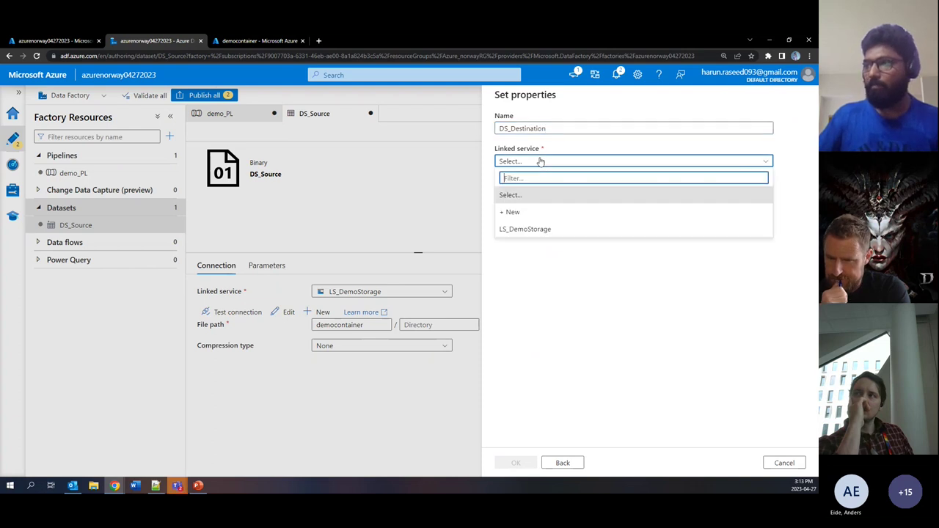
{"action": "left_click", "coordinate": [554, 232]}
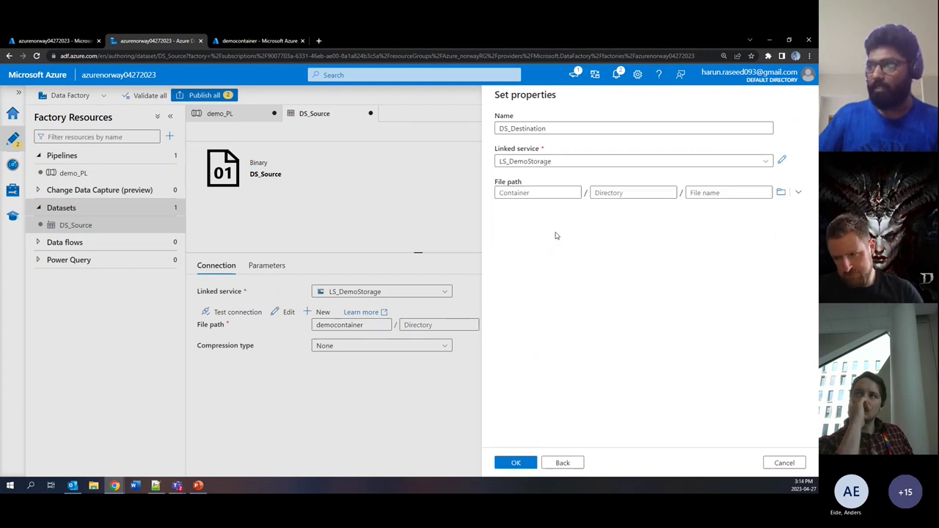
{"action": "left_click", "coordinate": [571, 164]}
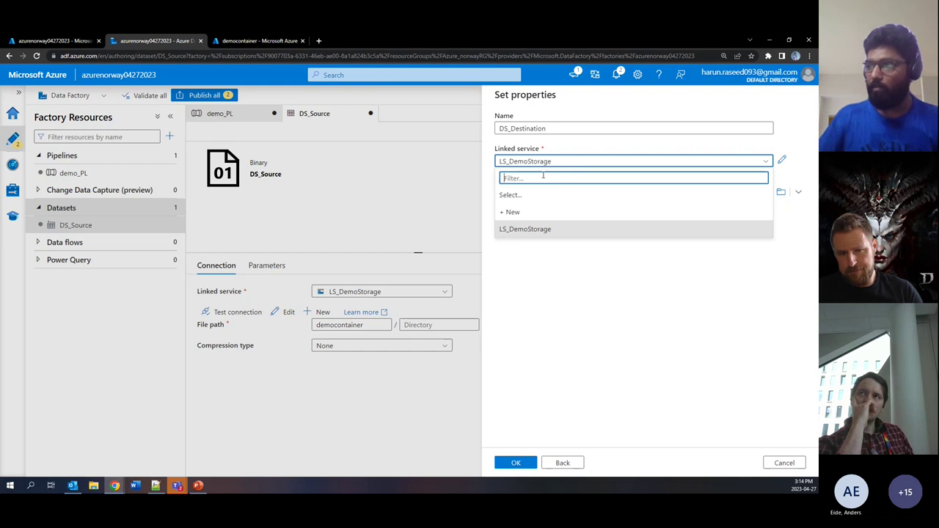
{"action": "left_click", "coordinate": [534, 231]}
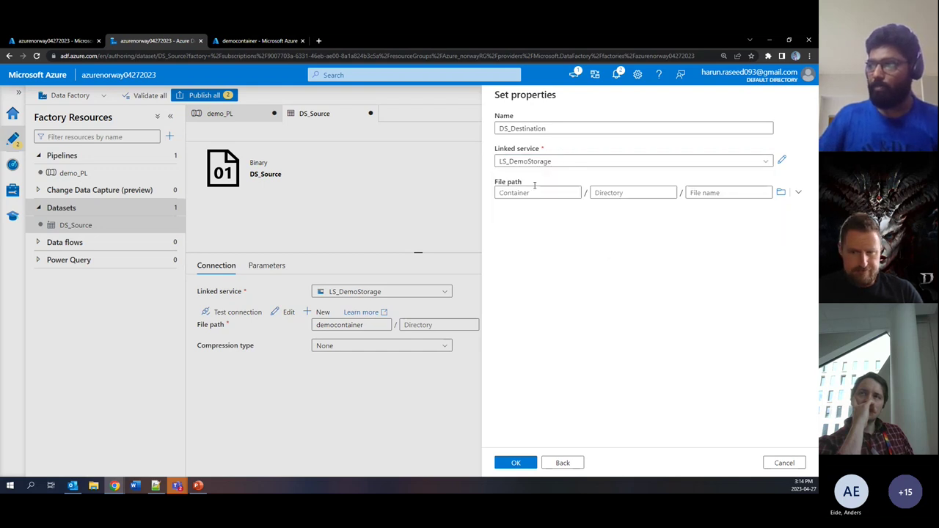
Step: Choose outputdemo as the file path of DS_Destination and create the dataset
{"action": "left_click", "coordinate": [781, 194]}
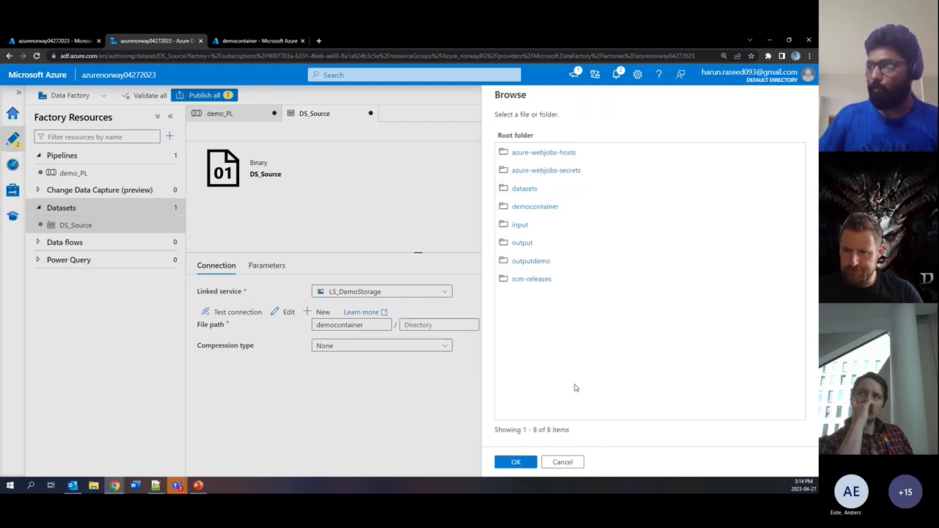
{"action": "left_click", "coordinate": [525, 263]}
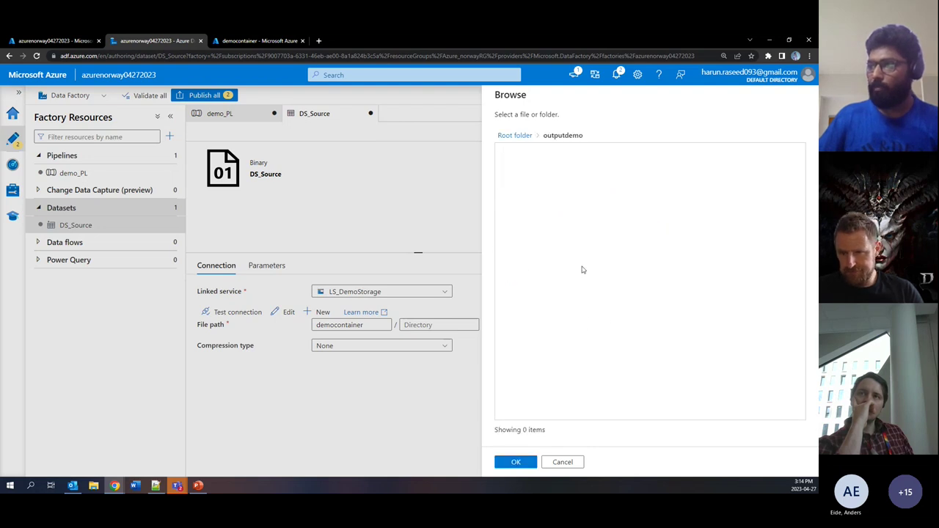
{"action": "left_click", "coordinate": [513, 464]}
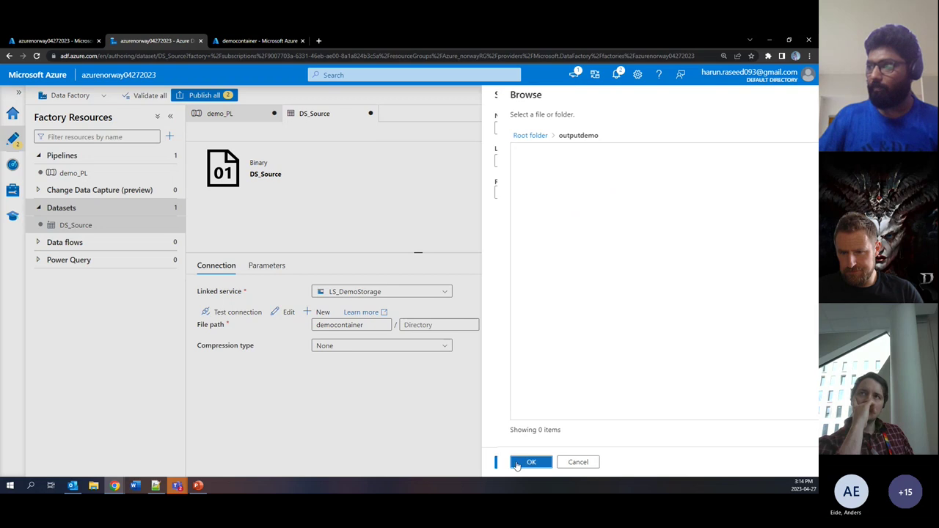
{"action": "left_click", "coordinate": [533, 464]}
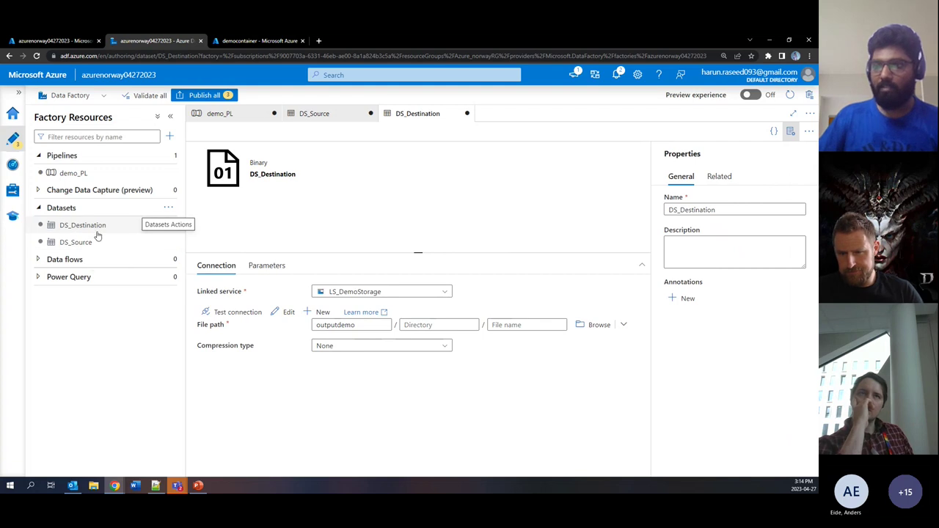
Step: Set DS_Source as the source dataset of the Copy data1 activity in the demo_PL pipeline
{"action": "left_click", "coordinate": [87, 176]}
{"action": "left_click", "coordinate": [550, 171]}
{"action": "left_click", "coordinate": [358, 319]}
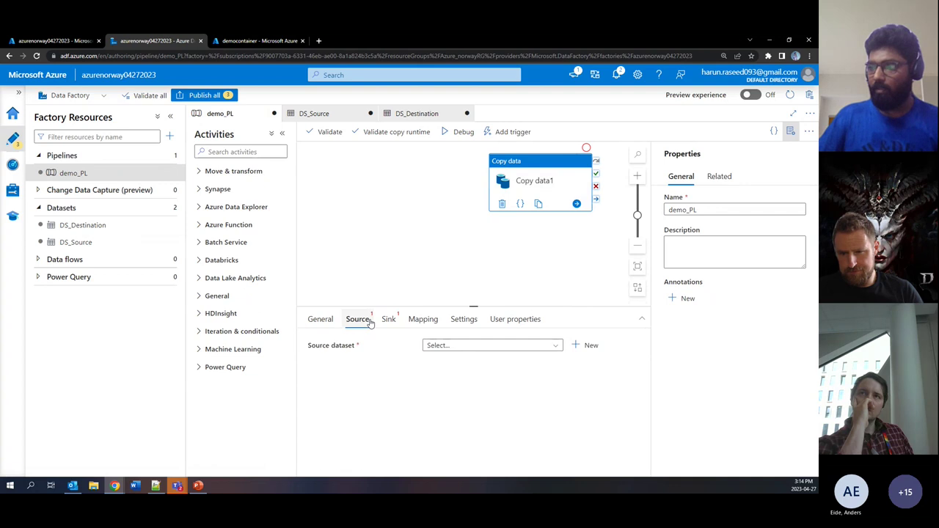
{"action": "left_click", "coordinate": [555, 347]}
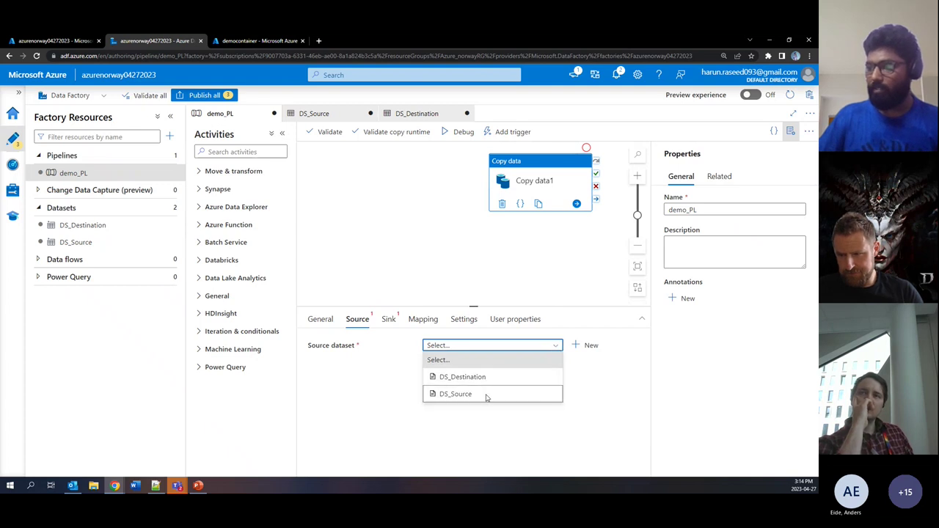
{"action": "left_click", "coordinate": [470, 394]}
Step: Set DS_Destination as the sink dataset of the Copy data1 activity
{"action": "left_click", "coordinate": [387, 320]}
{"action": "left_click", "coordinate": [469, 346]}
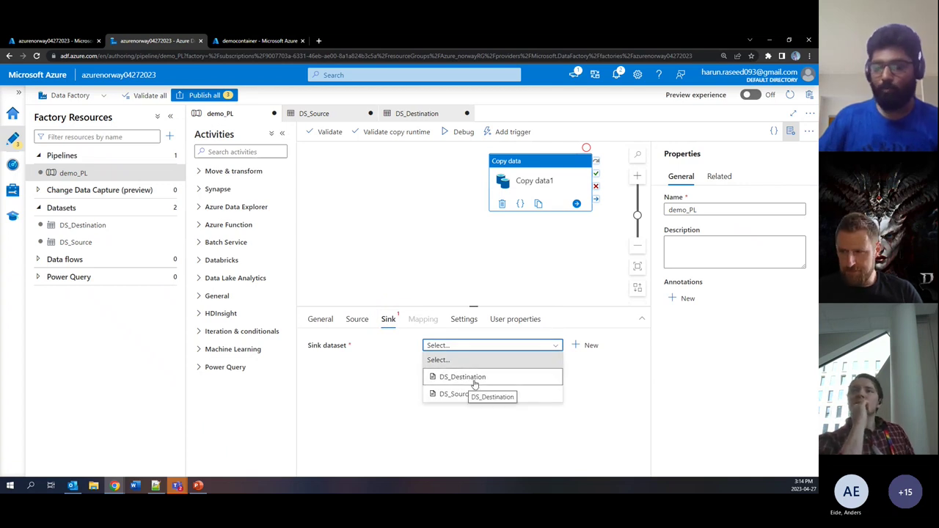
{"action": "left_click", "coordinate": [474, 378]}
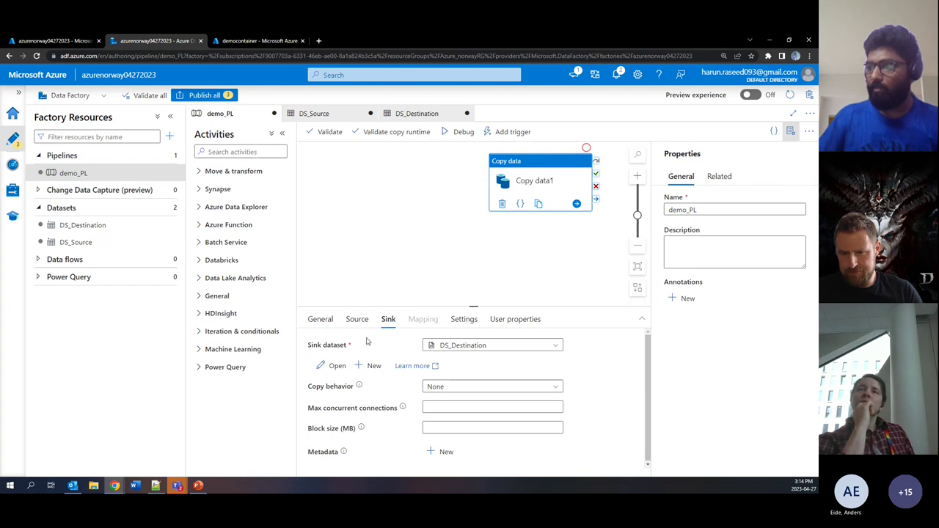
Step: Reposition the Copy data1 activity on the canvas and start a debug run of demo_PL
{"action": "left_click", "coordinate": [374, 256]}
{"action": "left_click_drag", "start_coordinate": [518, 189], "coordinate": [454, 202]}
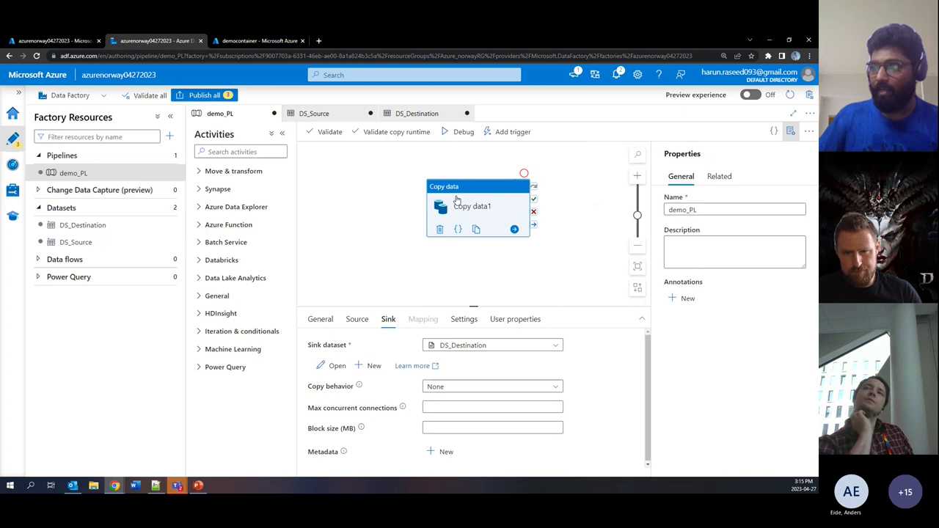
{"action": "left_click", "coordinate": [370, 270]}
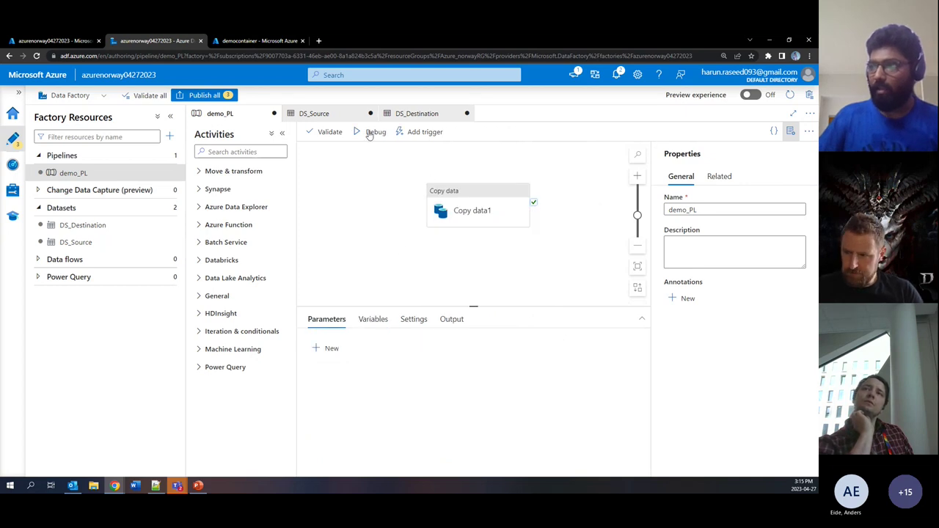
{"action": "left_click", "coordinate": [369, 133]}
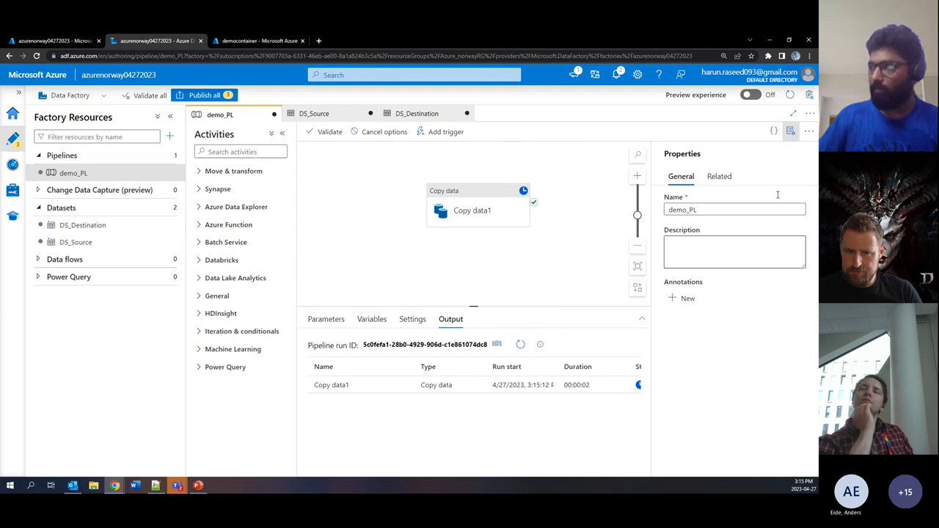
Step: Enlarge the run output area, collapse the activities list, and check the status of the Copy data1 run
{"action": "left_click_drag", "start_coordinate": [477, 307], "coordinate": [474, 283]}
{"action": "left_click", "coordinate": [283, 135]}
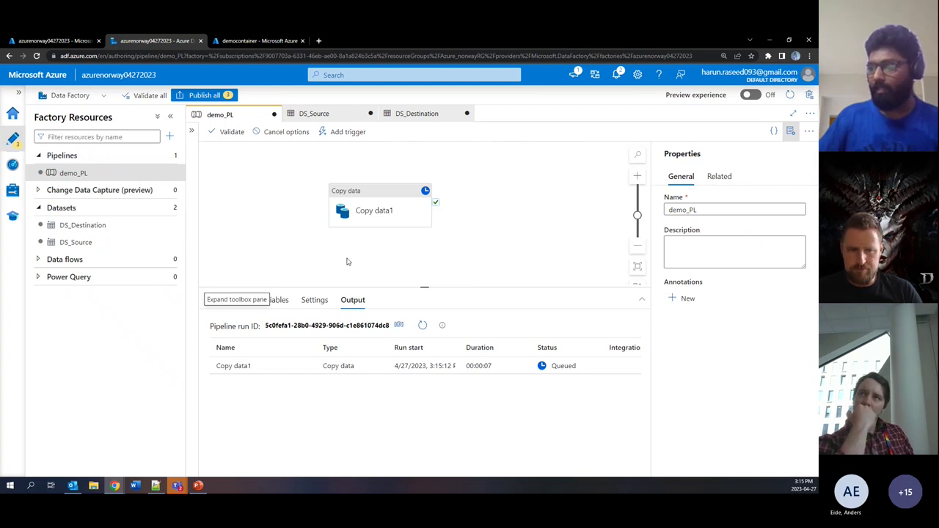
{"action": "mouse_move", "coordinate": [398, 212]}
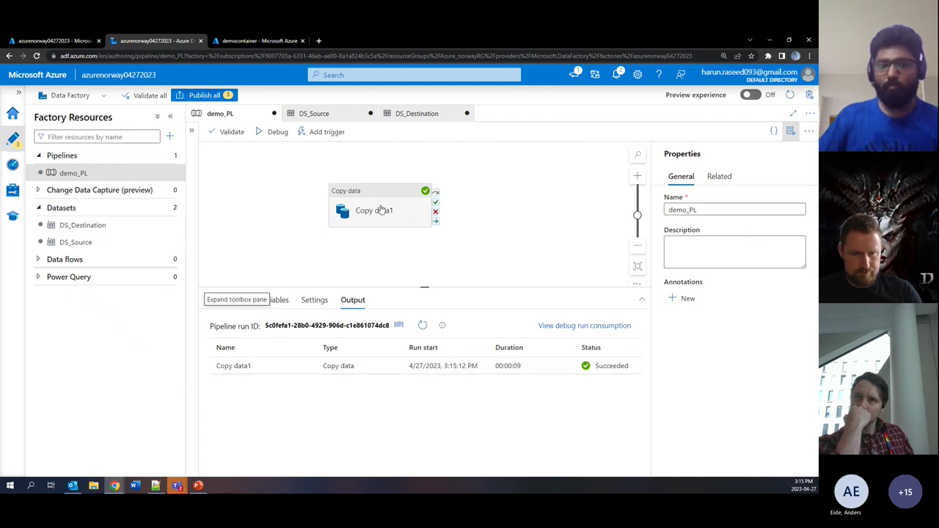
Step: Switch to the Azure portal and compare democontainer with outputdemo in storage account blobtest07072022 to verify the copied file
{"action": "left_click", "coordinate": [233, 40]}
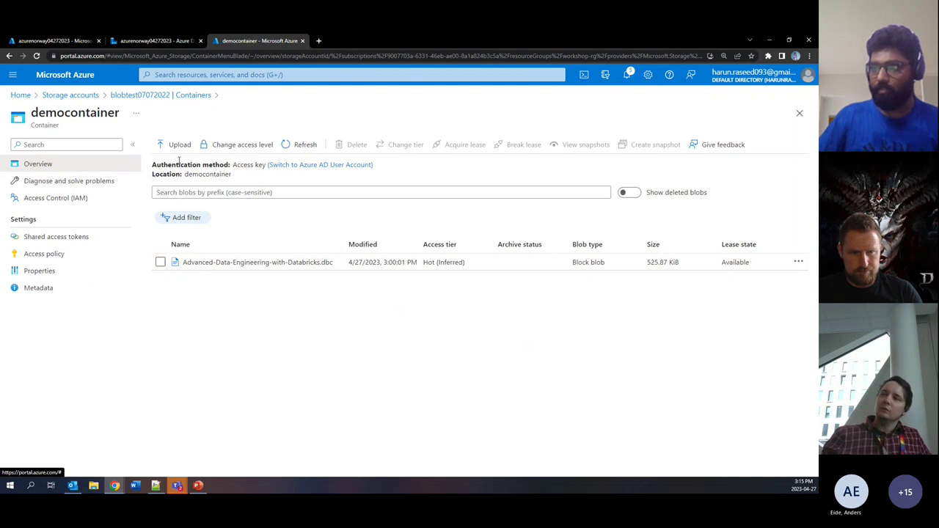
{"action": "double_click", "coordinate": [210, 175]}
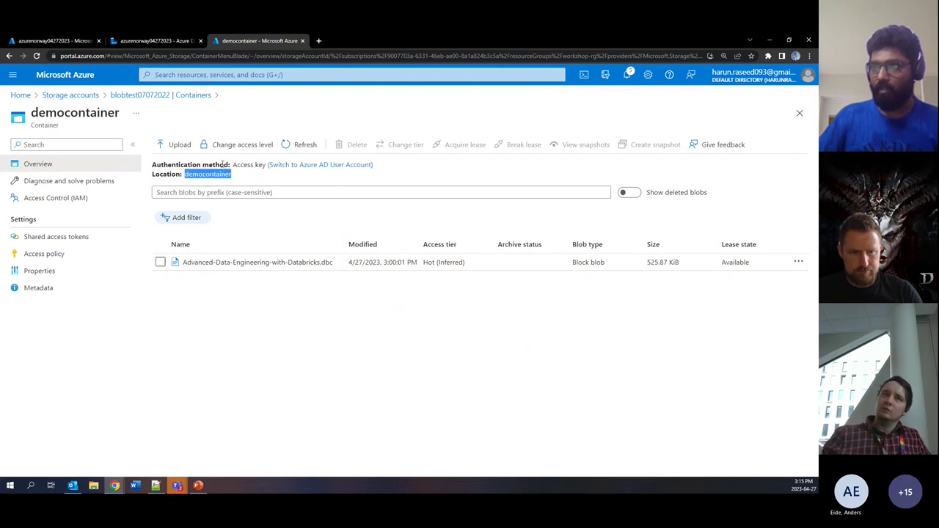
{"action": "left_click", "coordinate": [161, 95]}
{"action": "left_click", "coordinate": [208, 330]}
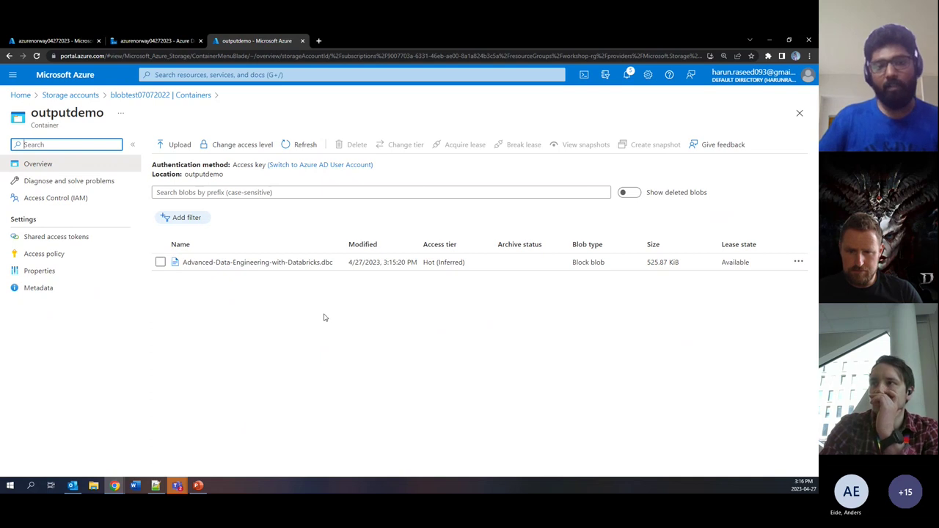
{"action": "left_click", "coordinate": [164, 96]}
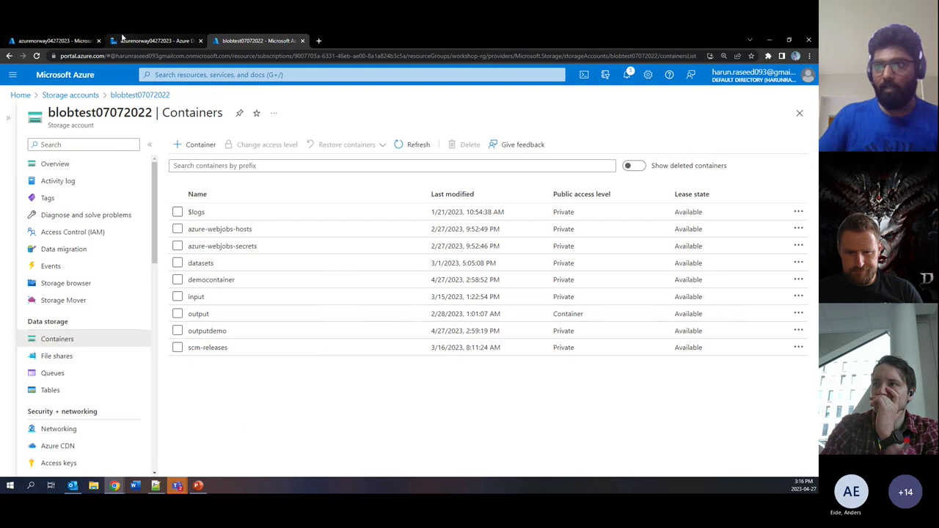
Step: Return to demo_PL in the data factory, select Copy data1, and review the General and Iteration & conditionals activities
{"action": "key", "text": "ctrl+Page_Up"}
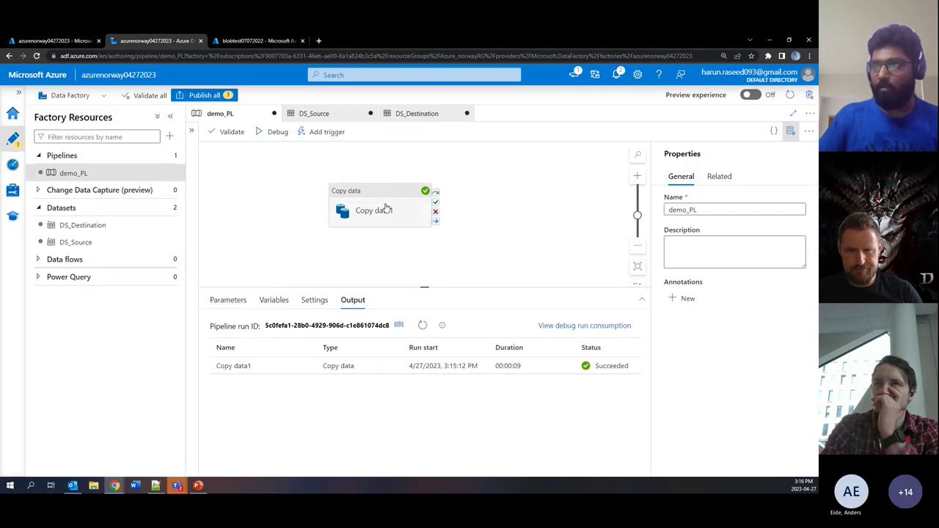
{"action": "left_click_drag", "start_coordinate": [380, 210], "coordinate": [399, 197]}
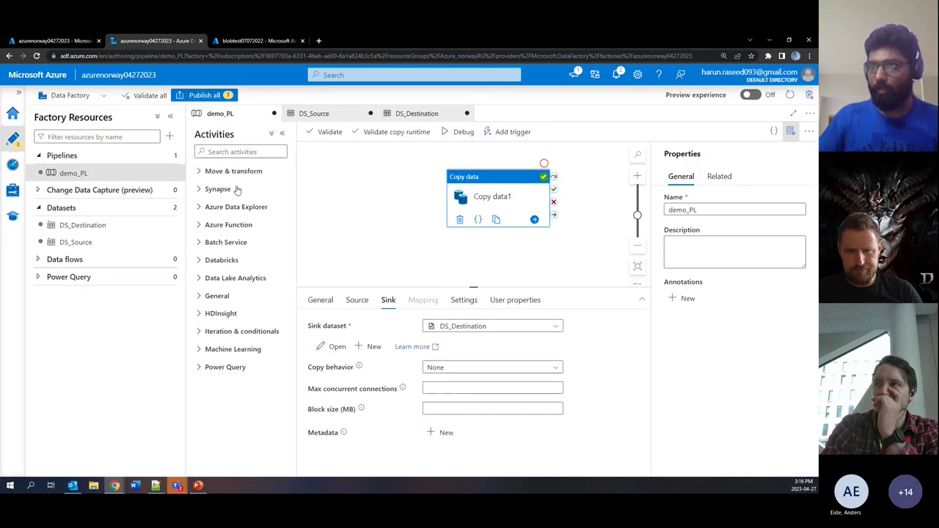
{"action": "left_click", "coordinate": [218, 296]}
{"action": "scroll", "coordinate": [246, 330], "scroll_direction": "down", "scroll_amount": 5}
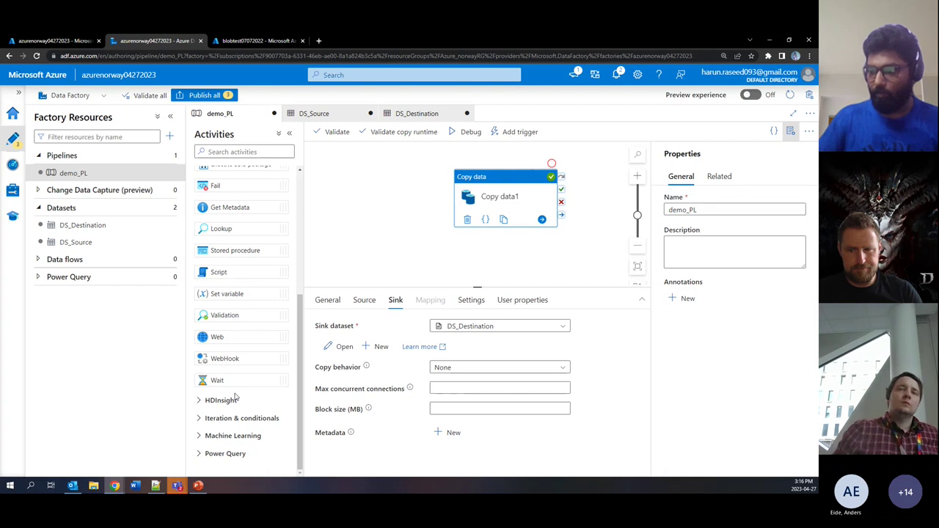
{"action": "left_click", "coordinate": [241, 418]}
{"action": "scroll", "coordinate": [252, 404], "scroll_direction": "down", "scroll_amount": 3}
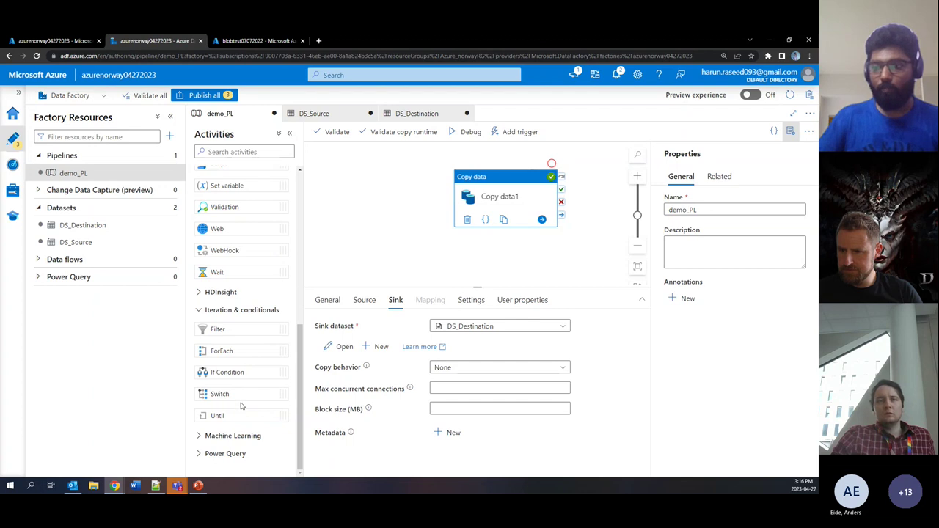
{"action": "scroll", "coordinate": [217, 344], "scroll_direction": "up", "scroll_amount": 3}
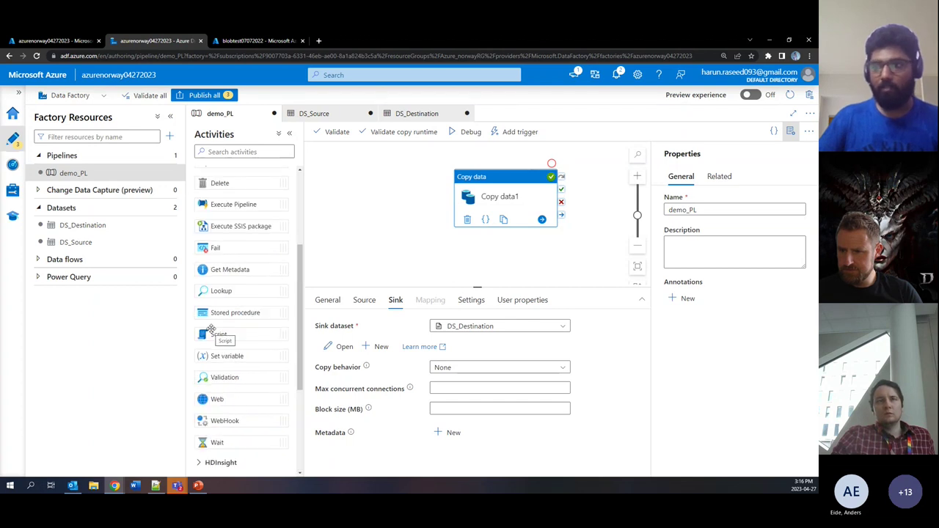
{"action": "scroll", "coordinate": [220, 330], "scroll_direction": "up", "scroll_amount": 3}
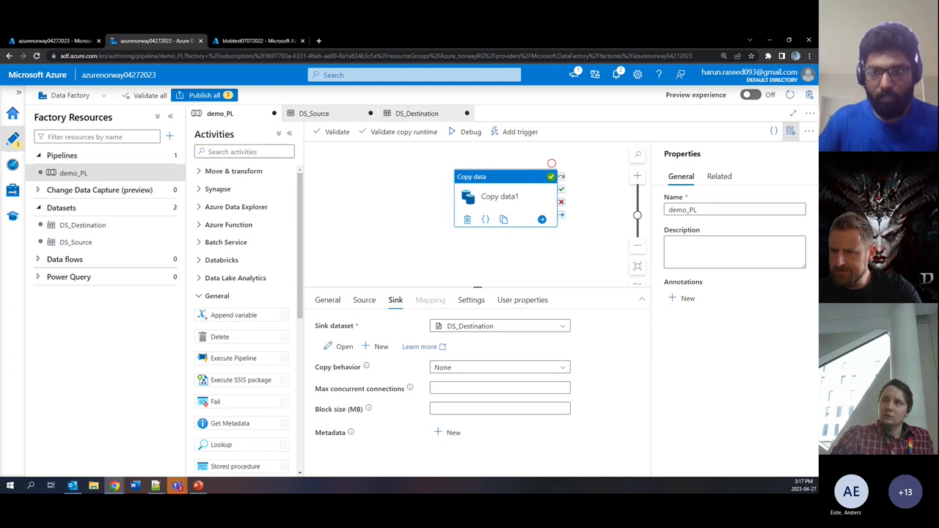
Step: Open the Copy data1 activity's settings and examine the maximum data integration unit choices and the DIU pricing note
{"action": "left_click", "coordinate": [470, 300]}
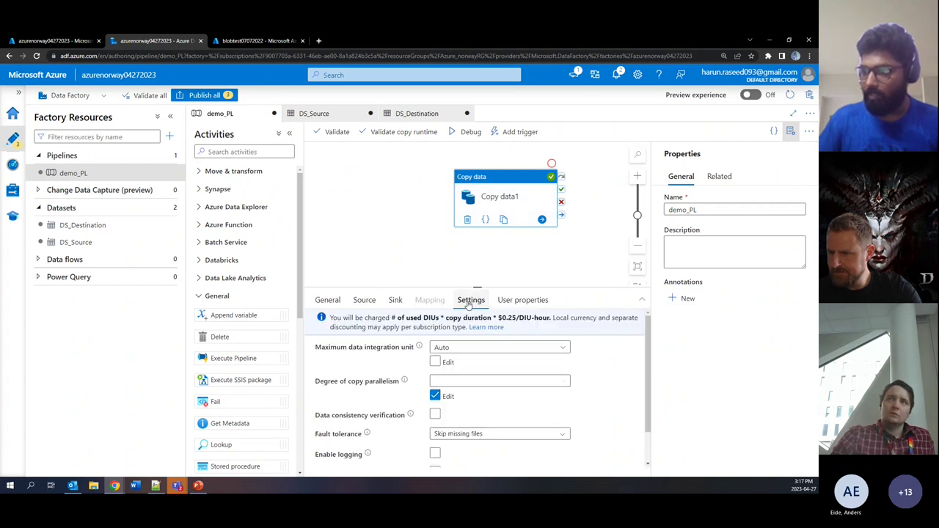
{"action": "left_click", "coordinate": [456, 349]}
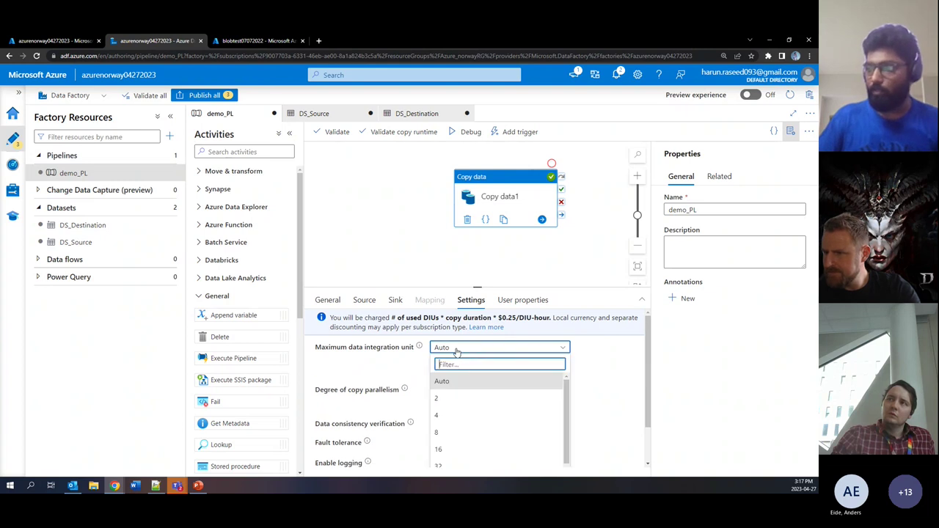
{"action": "scroll", "coordinate": [456, 351], "scroll_direction": "down", "scroll_amount": 1}
{"action": "left_click", "coordinate": [444, 333]}
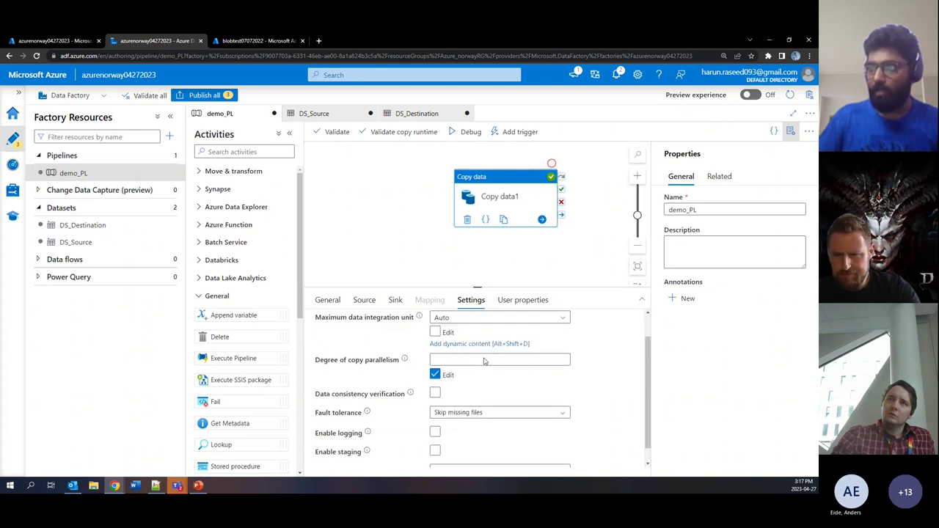
{"action": "scroll", "coordinate": [484, 361], "scroll_direction": "up", "scroll_amount": 1}
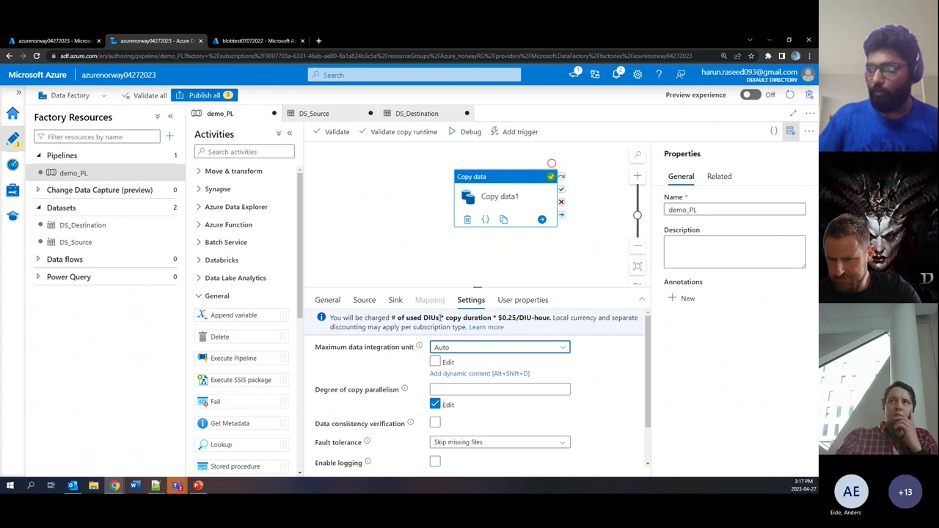
{"action": "left_click_drag", "start_coordinate": [499, 319], "coordinate": [514, 319]}
{"action": "left_click", "coordinate": [518, 319]}
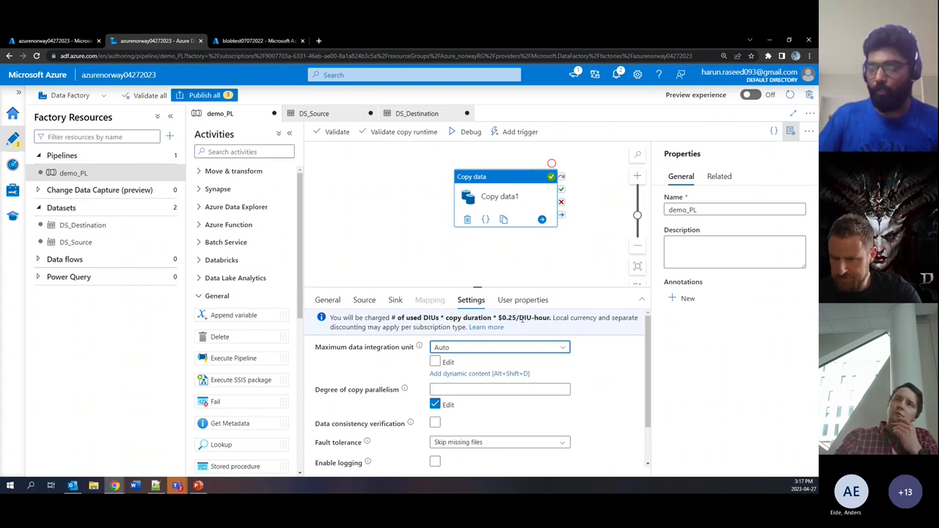
Step: Try 32 as the maximum data integration unit of Copy data1 and reset it to Auto
{"action": "left_click", "coordinate": [546, 349]}
{"action": "scroll", "coordinate": [602, 408], "scroll_direction": "down", "scroll_amount": 1}
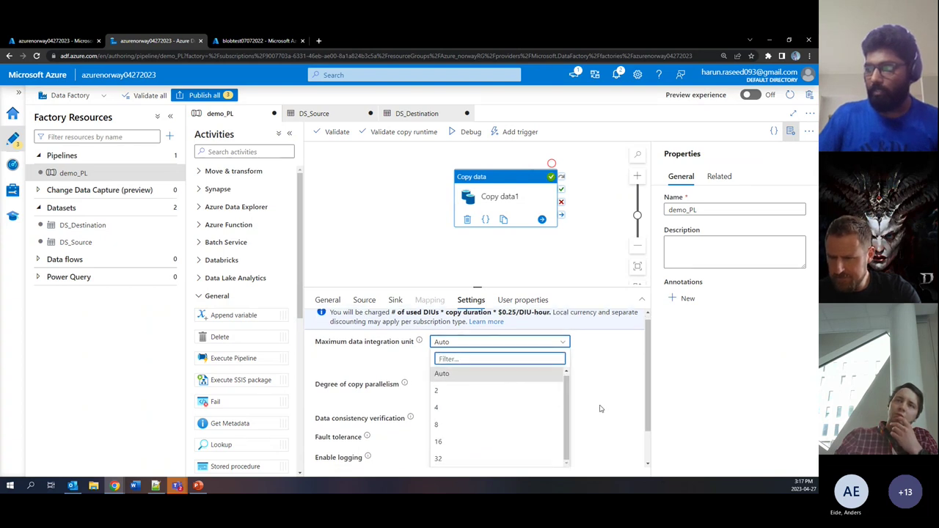
{"action": "left_click", "coordinate": [470, 428]}
{"action": "scroll", "coordinate": [573, 405], "scroll_direction": "up", "scroll_amount": 1}
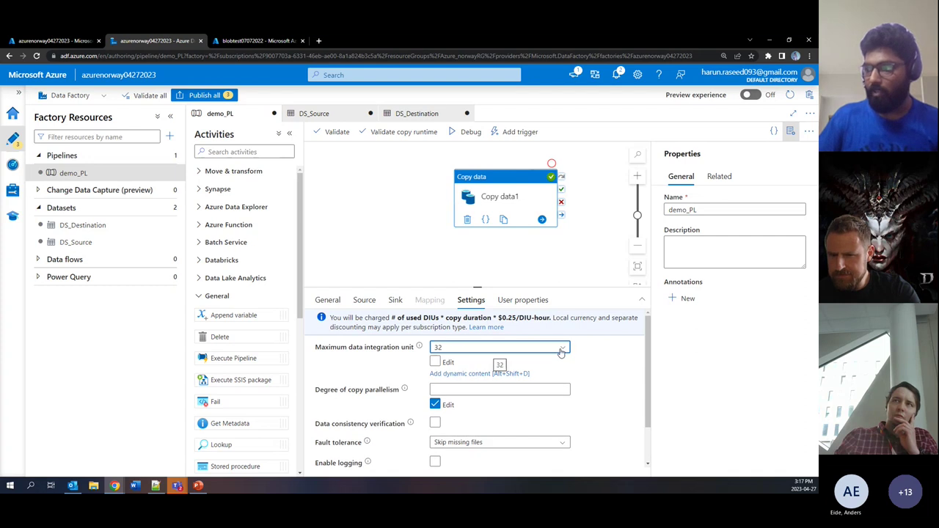
{"action": "left_click", "coordinate": [562, 351]}
{"action": "left_click", "coordinate": [448, 382]}
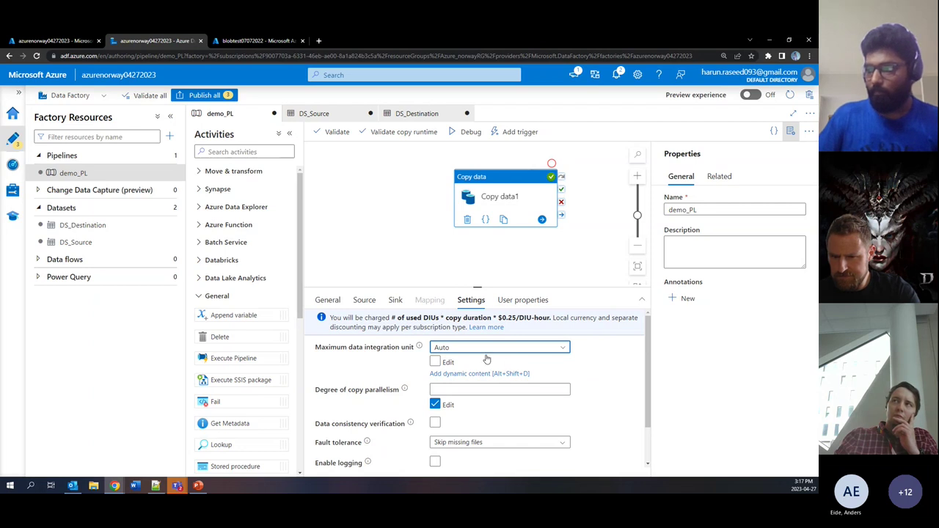
Step: Set the maximum data integration unit of Copy data1 to 16 and return to the activity's source settings
{"action": "left_click", "coordinate": [516, 353]}
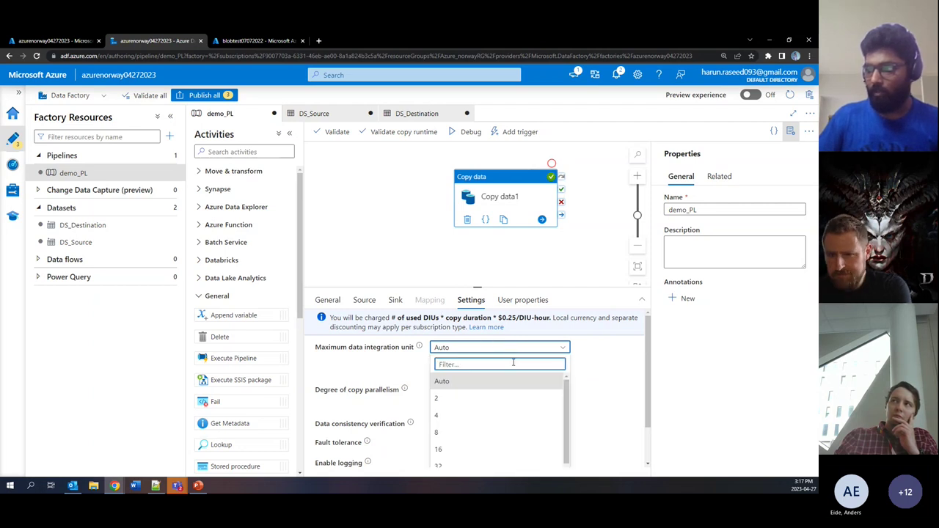
{"action": "left_click", "coordinate": [488, 450]}
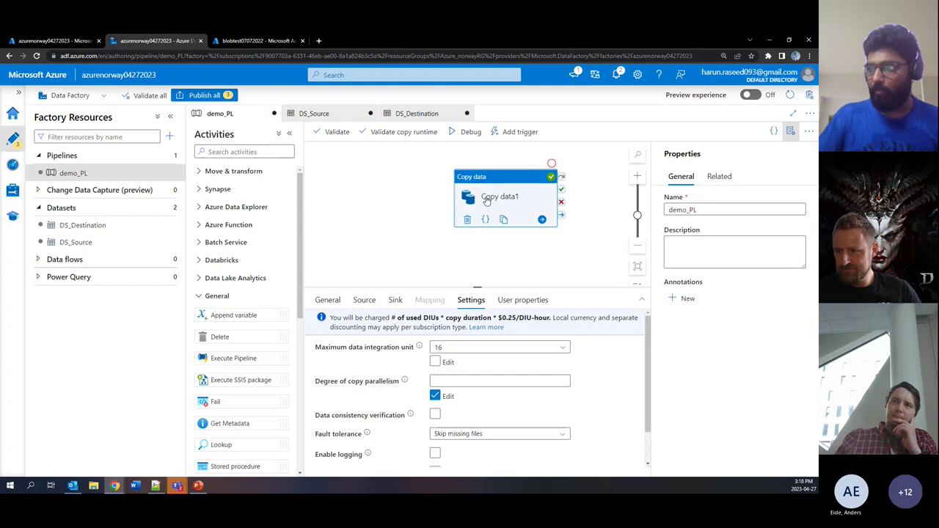
{"action": "left_click", "coordinate": [365, 299]}
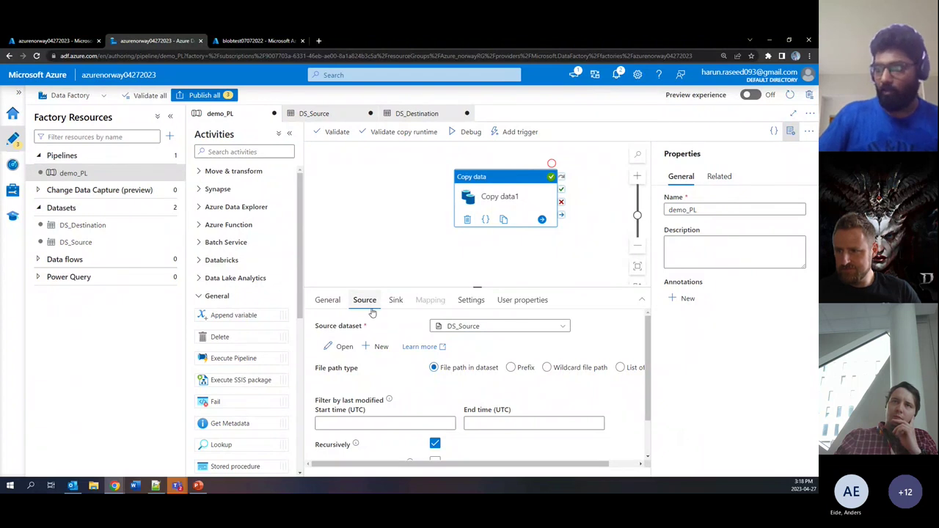
Step: Start a new dataset with HTTP as the data store and DelimitedText as the format
{"action": "left_click", "coordinate": [168, 207]}
{"action": "left_click", "coordinate": [210, 241]}
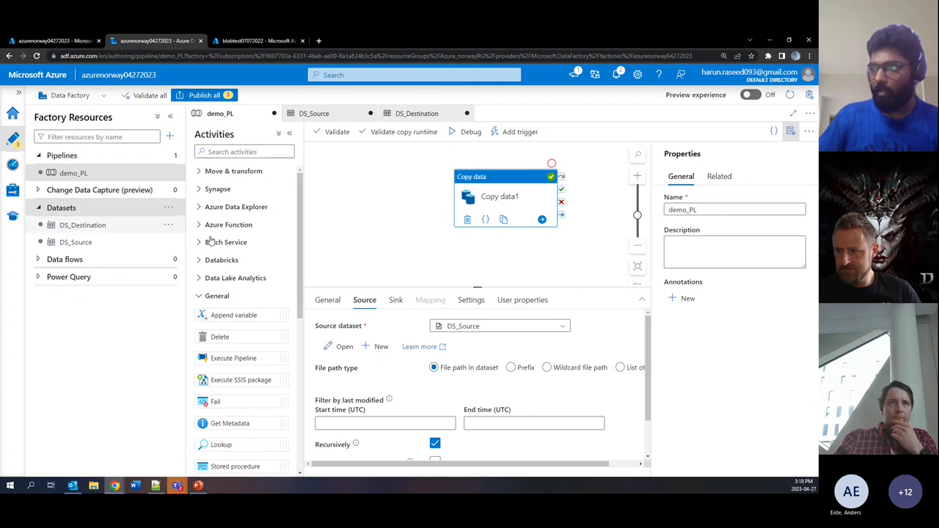
{"action": "scroll", "coordinate": [618, 297], "scroll_direction": "down", "scroll_amount": 2}
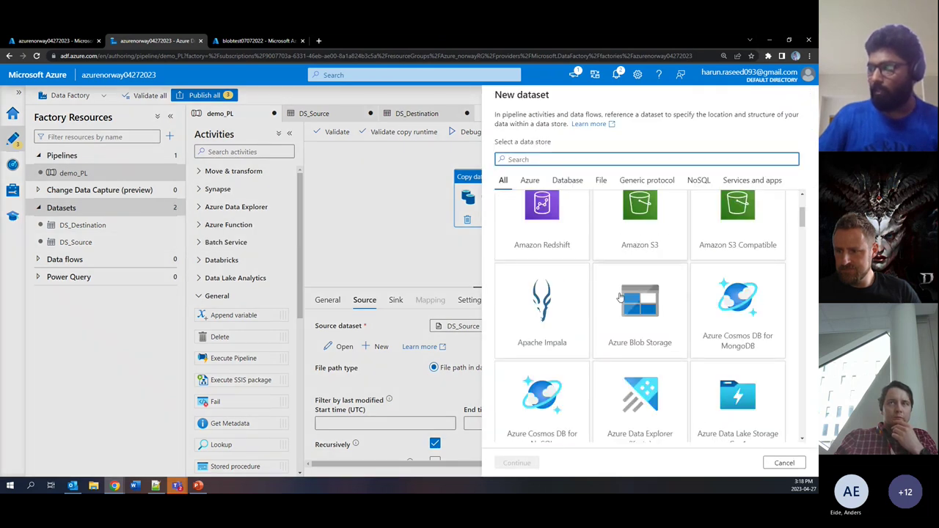
{"action": "scroll", "coordinate": [618, 296], "scroll_direction": "down", "scroll_amount": 5}
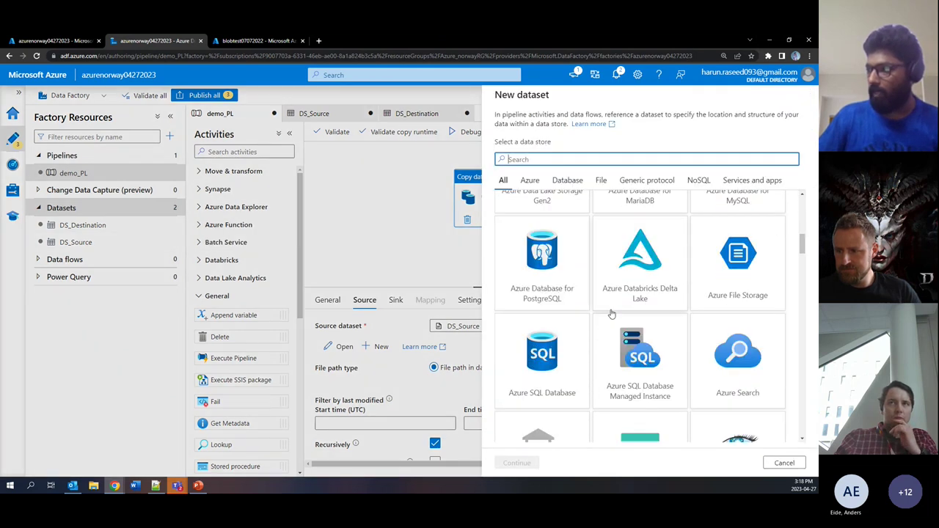
{"action": "left_click", "coordinate": [517, 159]}
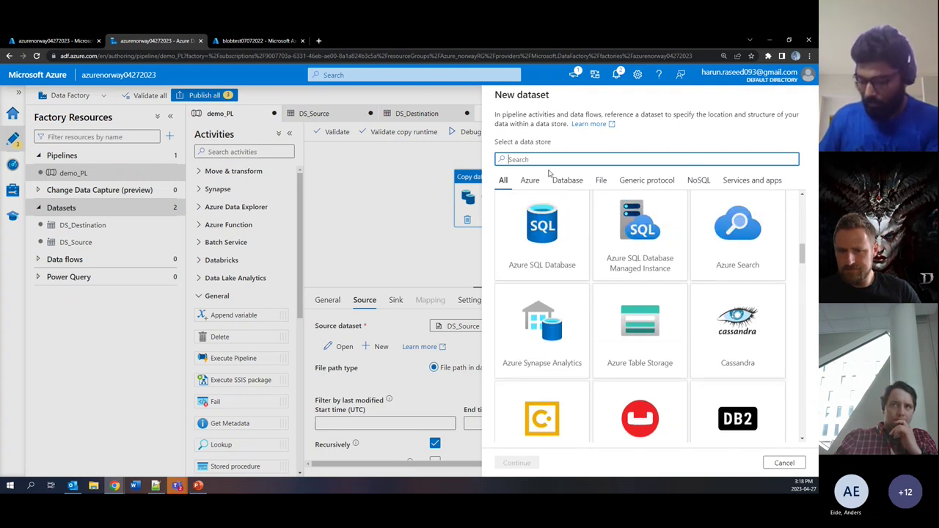
{"action": "type", "text": "http"}
{"action": "left_click", "coordinate": [554, 236]}
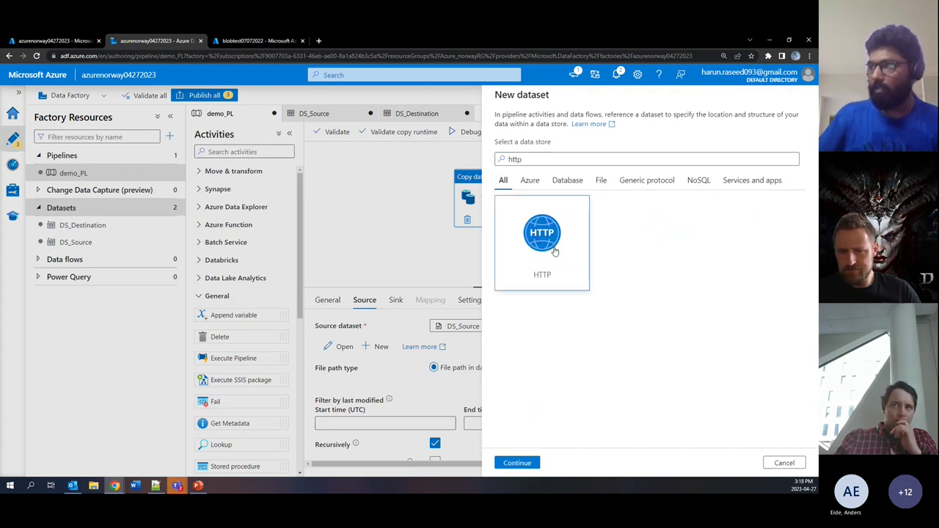
{"action": "double_click", "coordinate": [553, 254]}
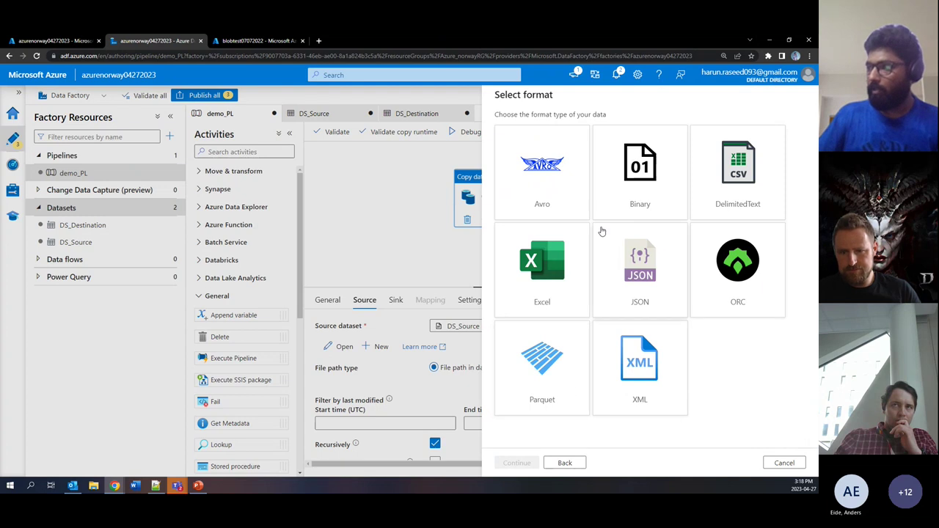
{"action": "left_click", "coordinate": [750, 185]}
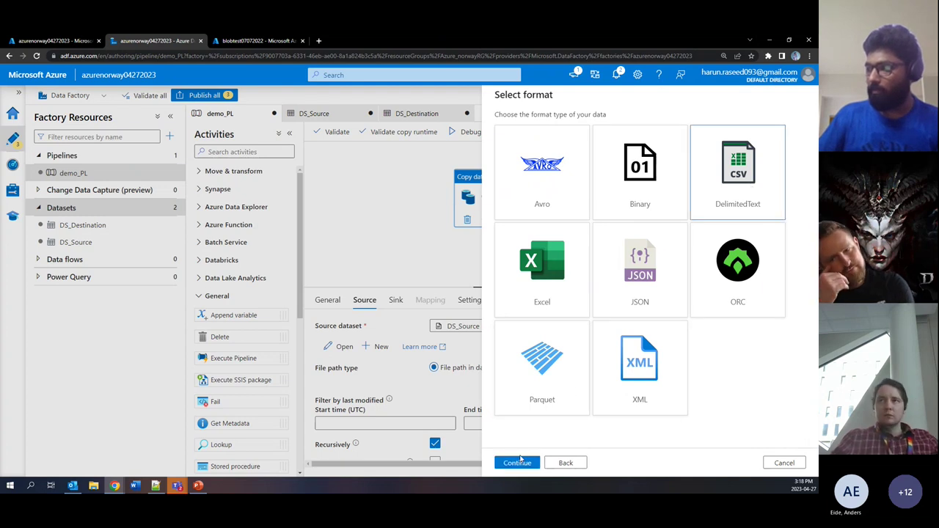
{"action": "left_click", "coordinate": [519, 460]}
Step: Start a new HTTP linked service for the dataset, review its base URL and authentication fields, and cancel both the linked service and dataset
{"action": "left_click", "coordinate": [543, 160]}
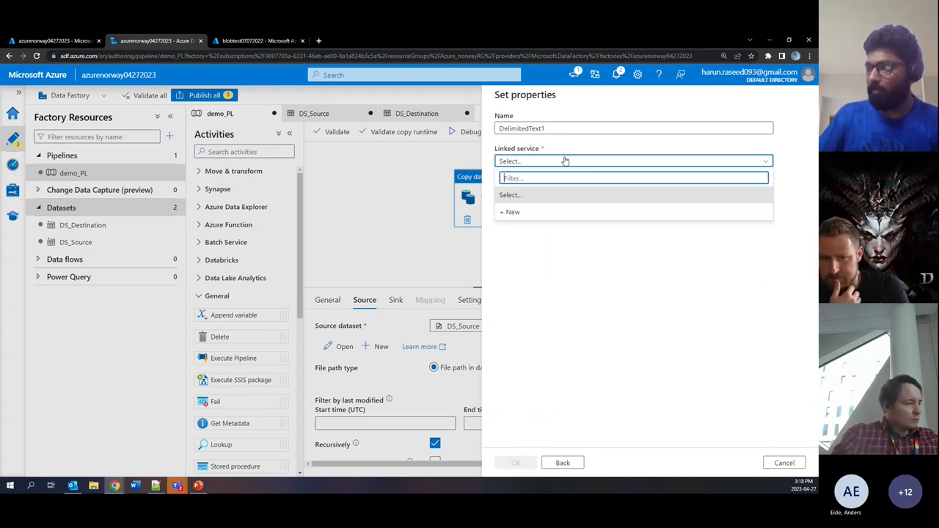
{"action": "left_click", "coordinate": [538, 212]}
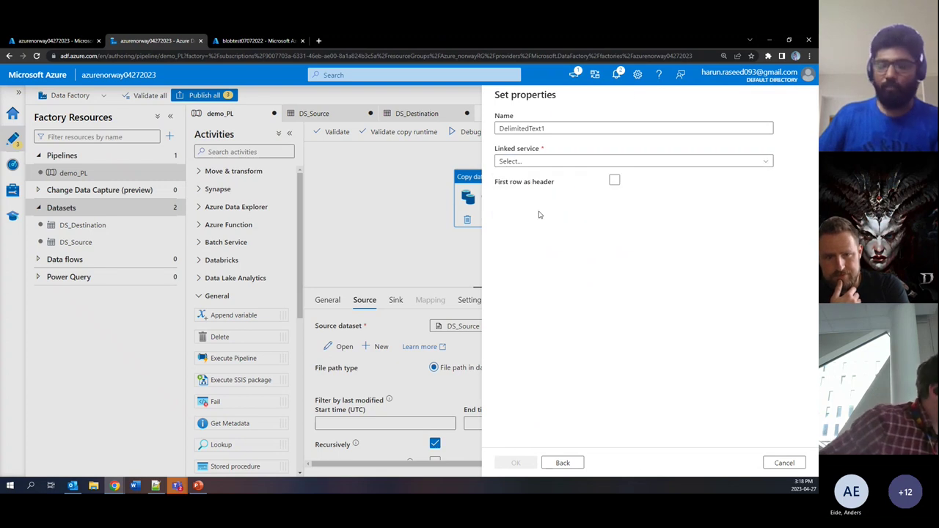
{"action": "scroll", "coordinate": [562, 301], "scroll_direction": "down", "scroll_amount": 2}
{"action": "scroll", "coordinate": [563, 301], "scroll_direction": "up", "scroll_amount": 2}
{"action": "left_click", "coordinate": [530, 256]}
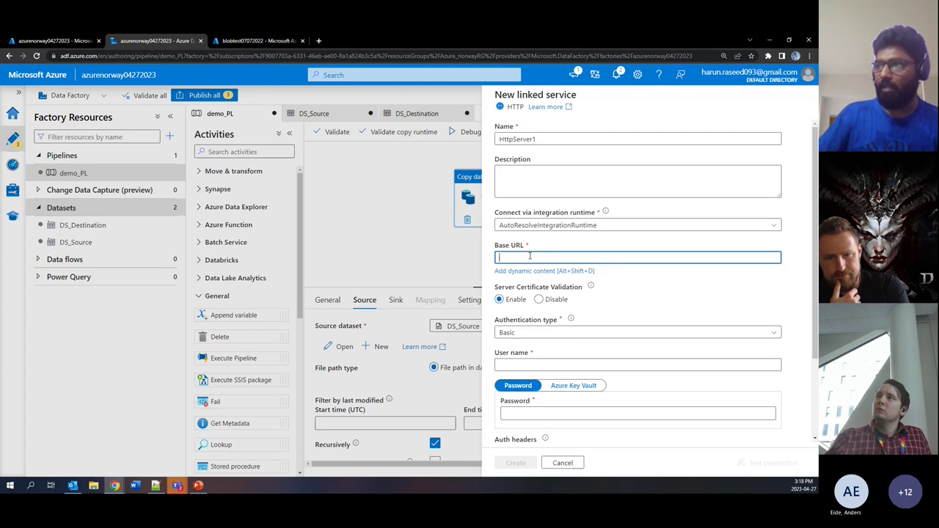
{"action": "left_click", "coordinate": [565, 332]}
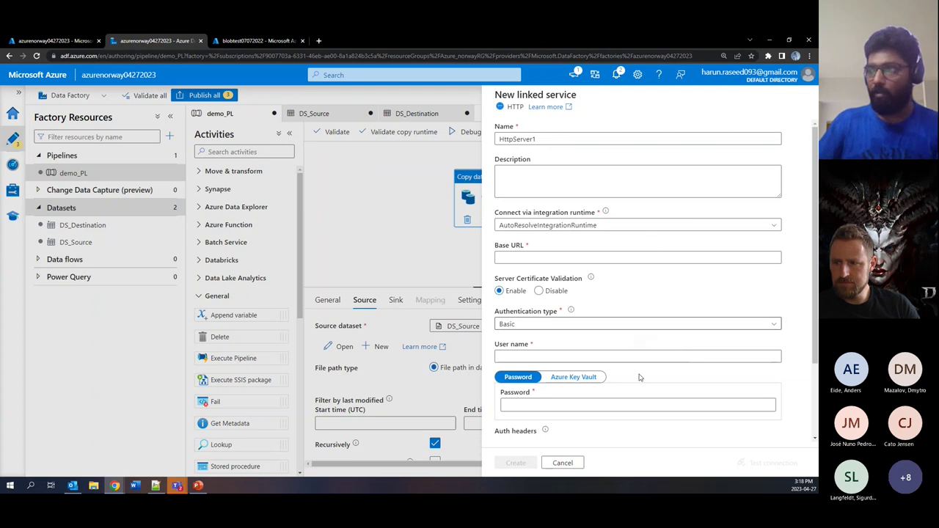
{"action": "left_click", "coordinate": [563, 462]}
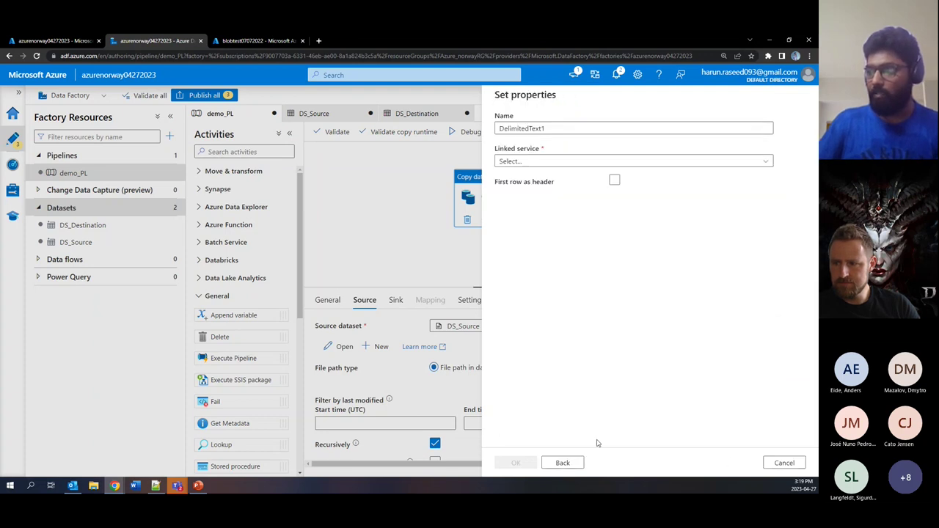
{"action": "left_click", "coordinate": [783, 462]}
{"action": "left_click", "coordinate": [383, 302]}
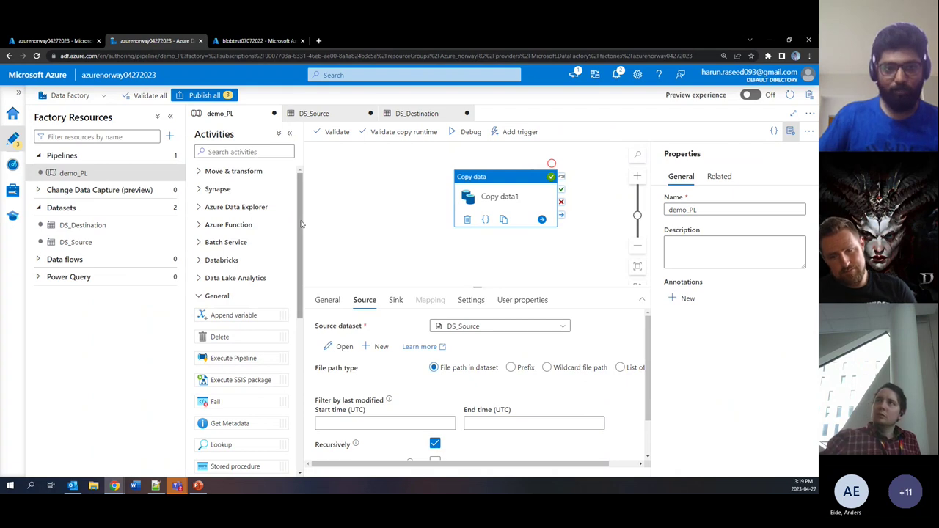
{"action": "left_click_drag", "start_coordinate": [301, 223], "coordinate": [301, 250]}
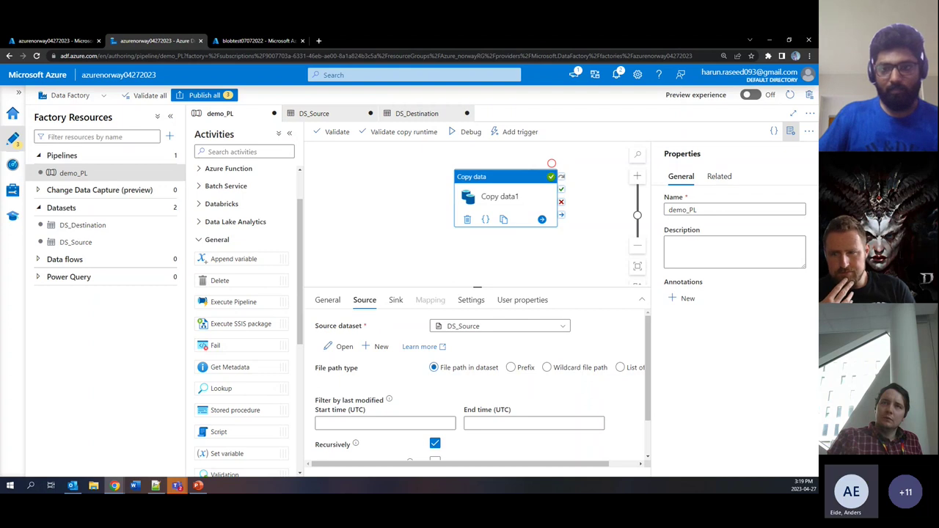
Step: Switch to the AZURE ADF PPT presentation in PowerPoint and go to the closing Thank You slide
{"action": "left_click", "coordinate": [198, 486]}
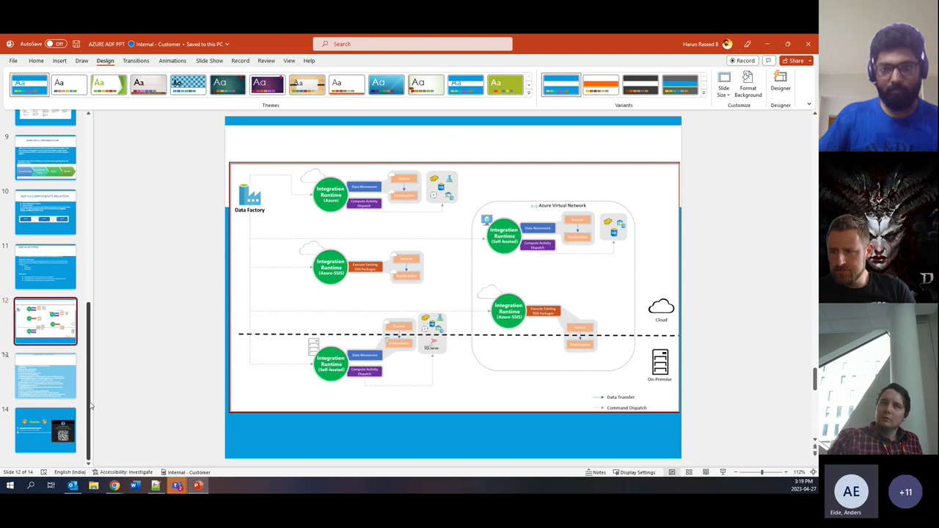
{"action": "key", "text": "Down"}
{"action": "key", "text": "Down"}
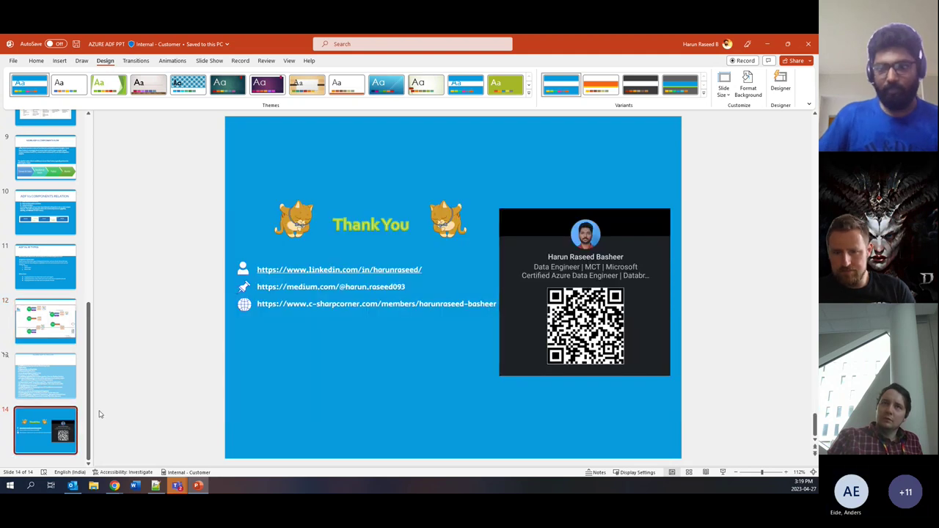